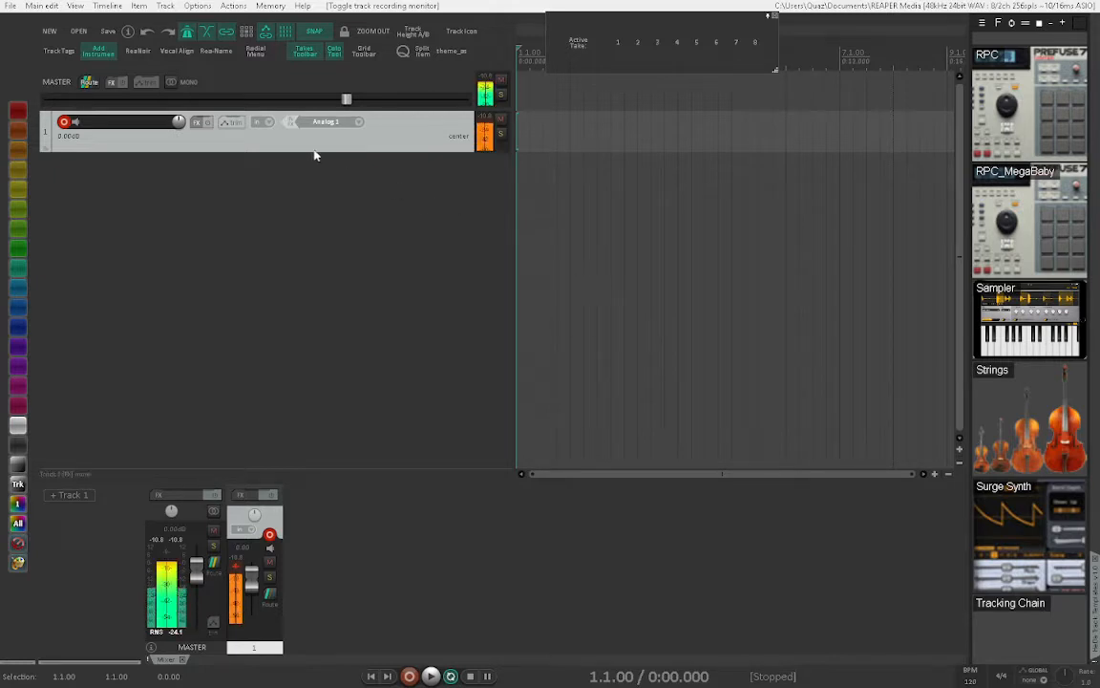
Step: Add the Brass track template to the project, bring its Kontakt instrument window fully into view, and close it
scroll(1014, 228, "down", 5)
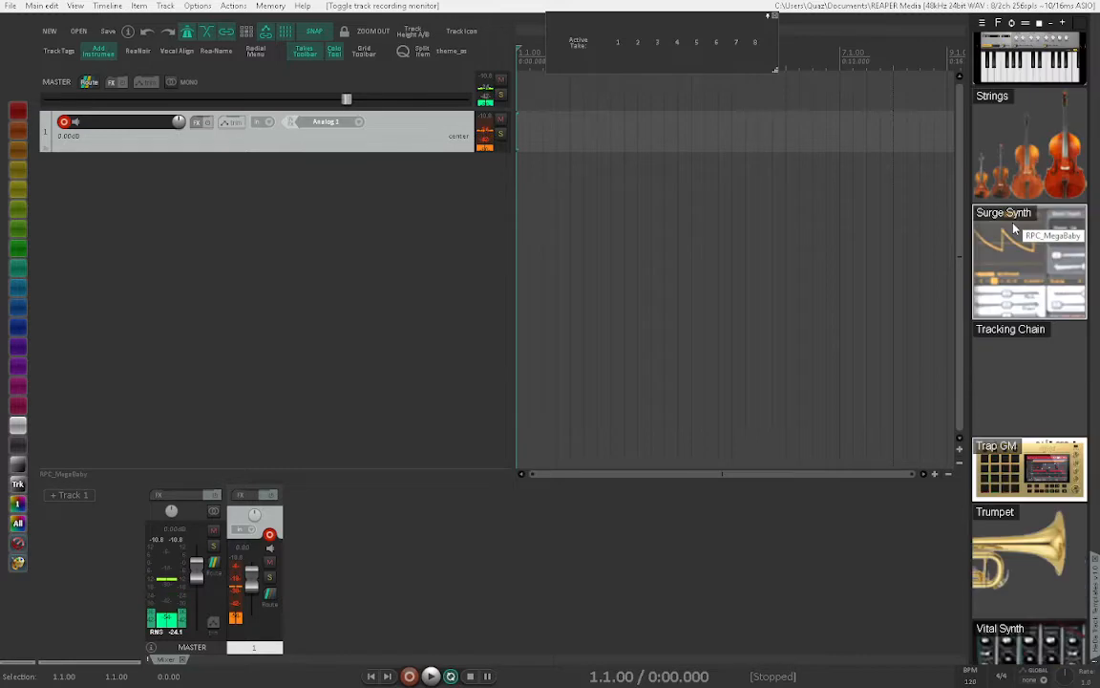
scroll(1015, 227, "up", 7)
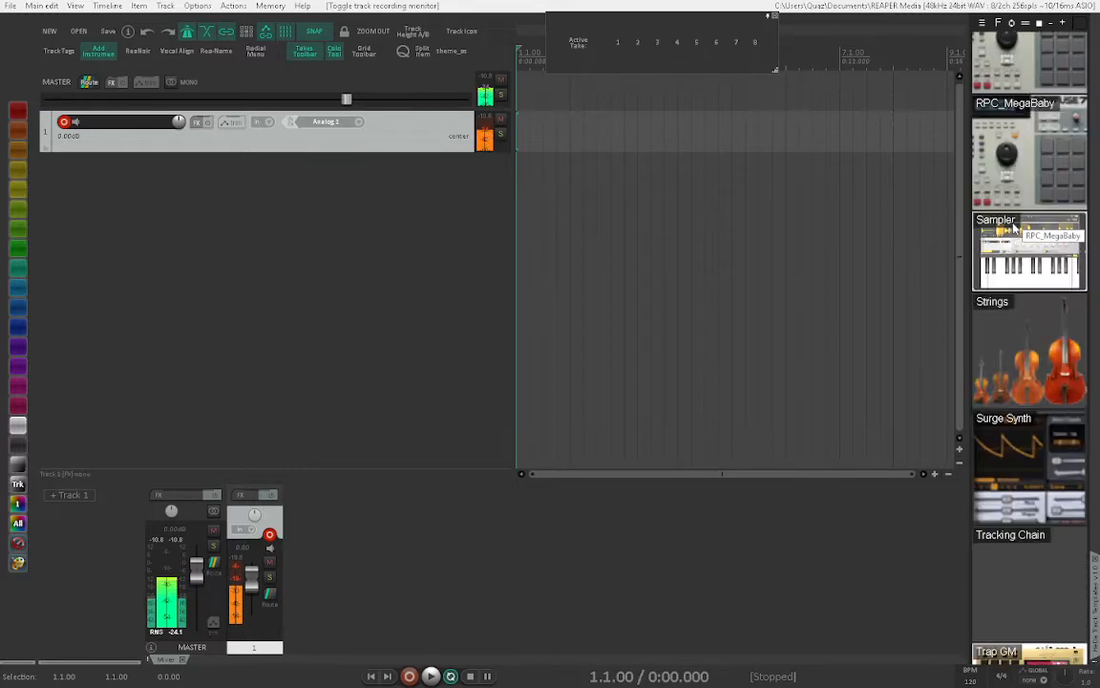
scroll(1014, 227, "up", 10)
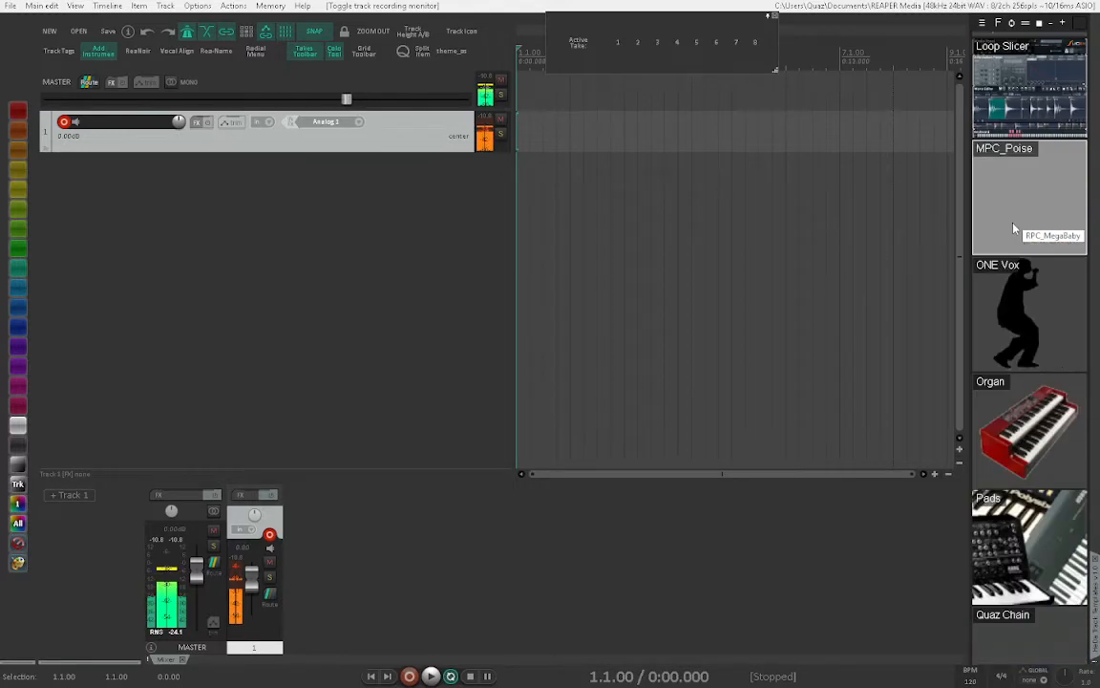
scroll(1014, 227, "up", 3)
scroll(1014, 227, "up", 5)
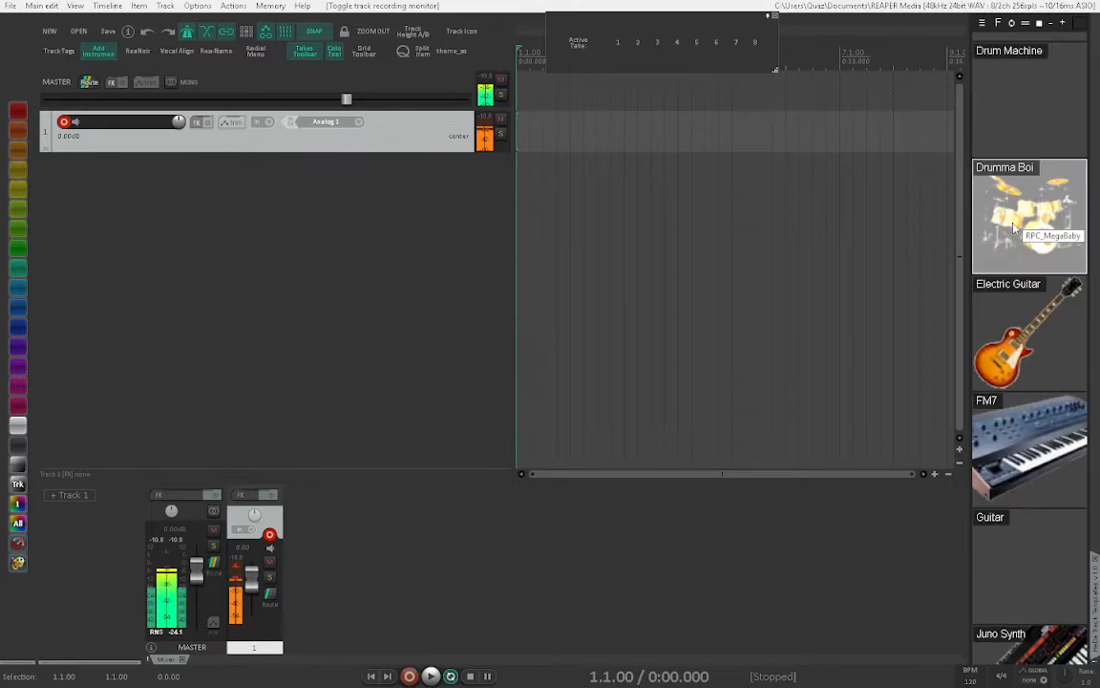
scroll(1014, 227, "up", 2)
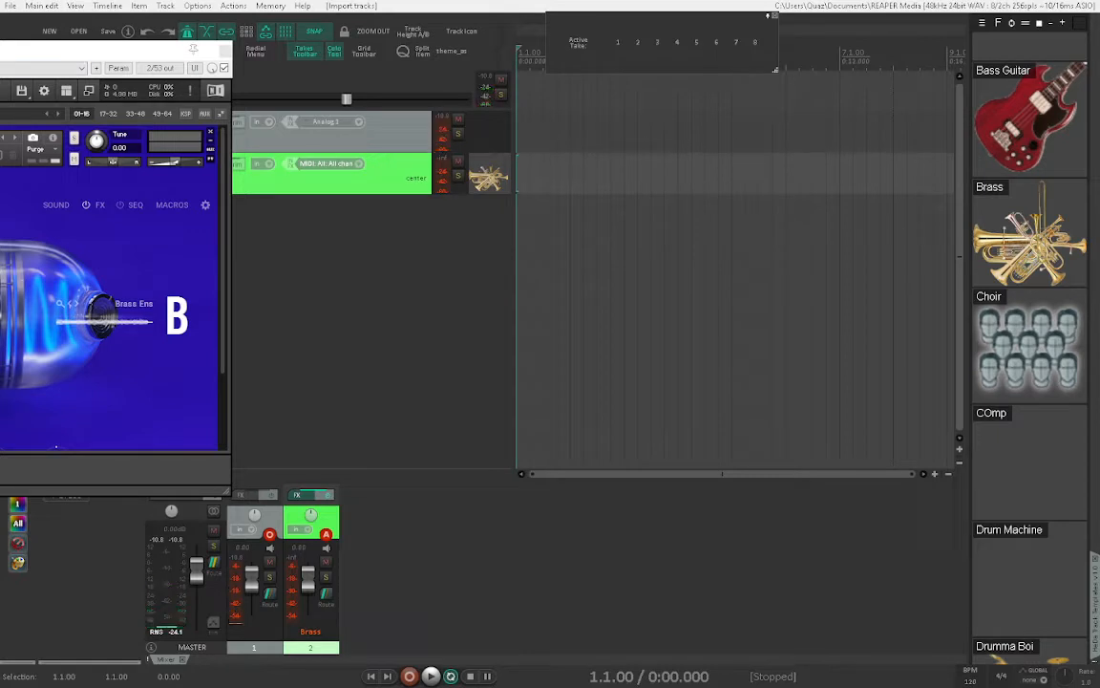
left_click_drag(0, 50, 509, 116)
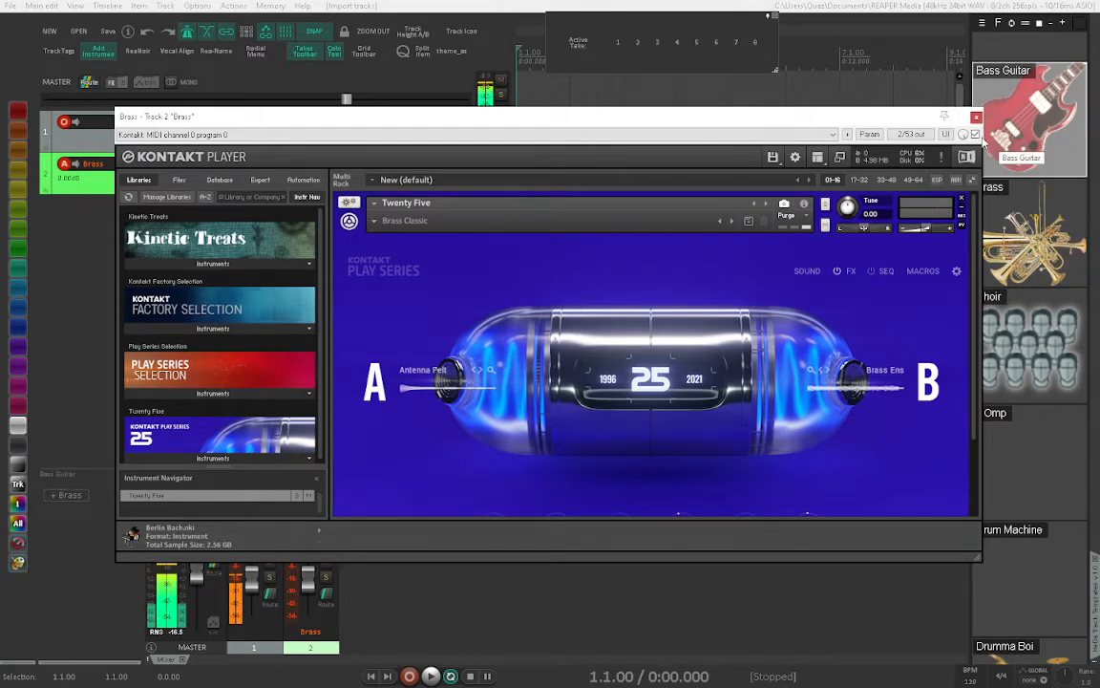
left_click(976, 117)
Step: Add the RPC_MegaBaby drum machine template, move its Sitala window away from the track list, and dismiss the update notice
scroll(984, 150, "down", 10)
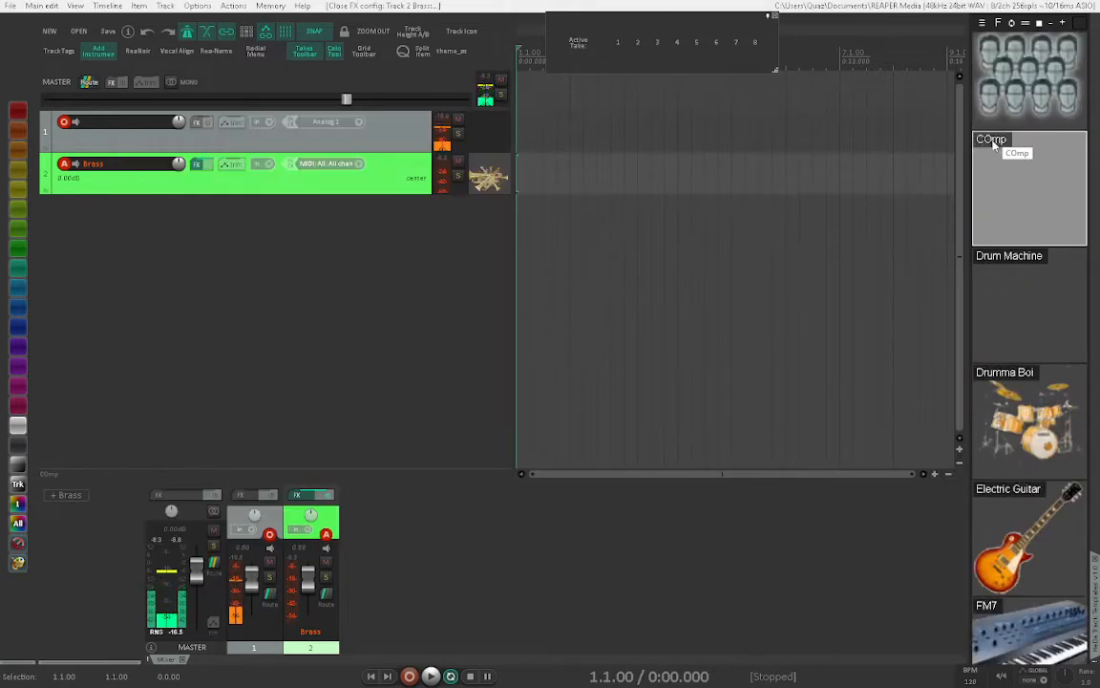
scroll(1013, 186, "down", 15)
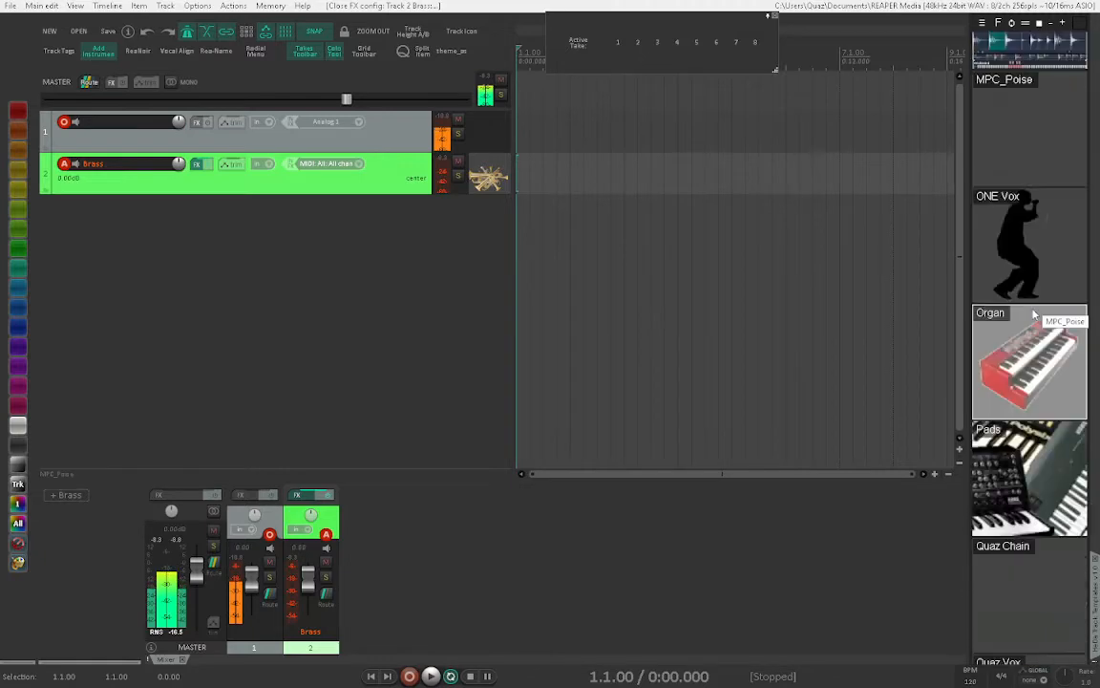
scroll(1031, 249, "down", 2)
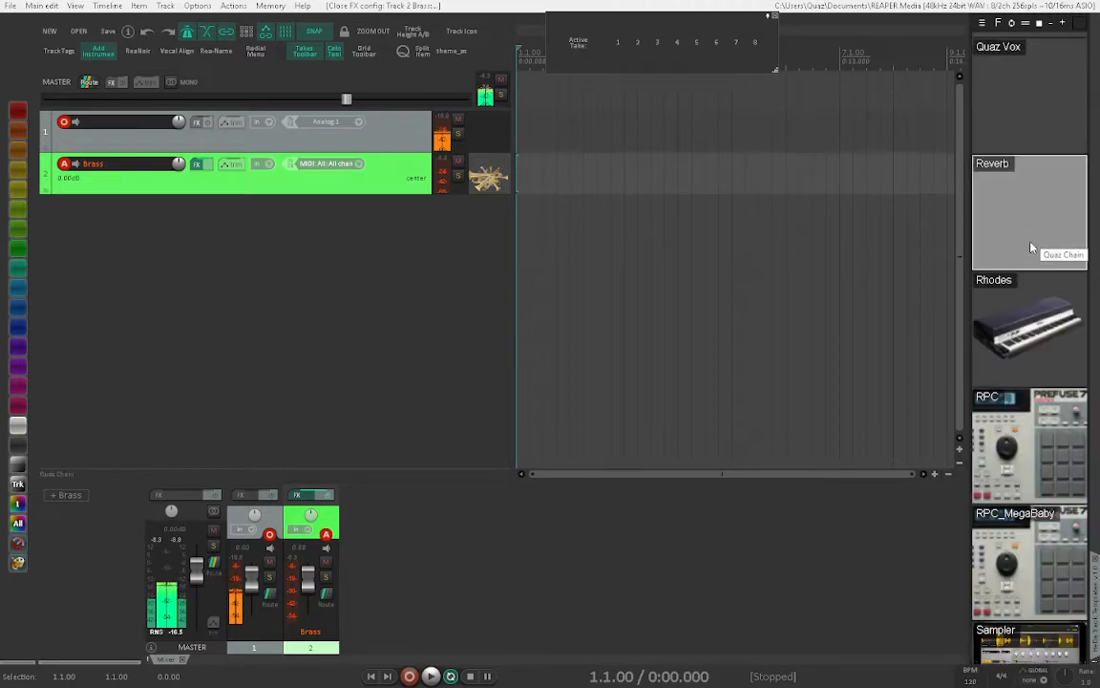
scroll(1029, 258, "up", 4)
scroll(1027, 270, "down", 8)
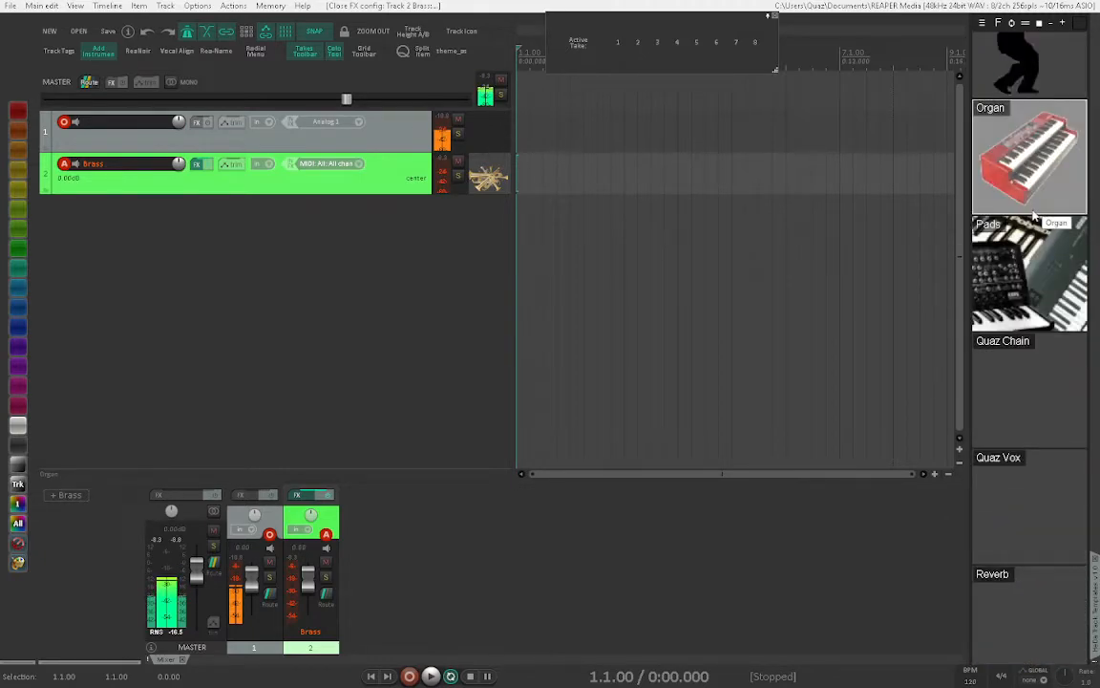
left_click(1018, 273)
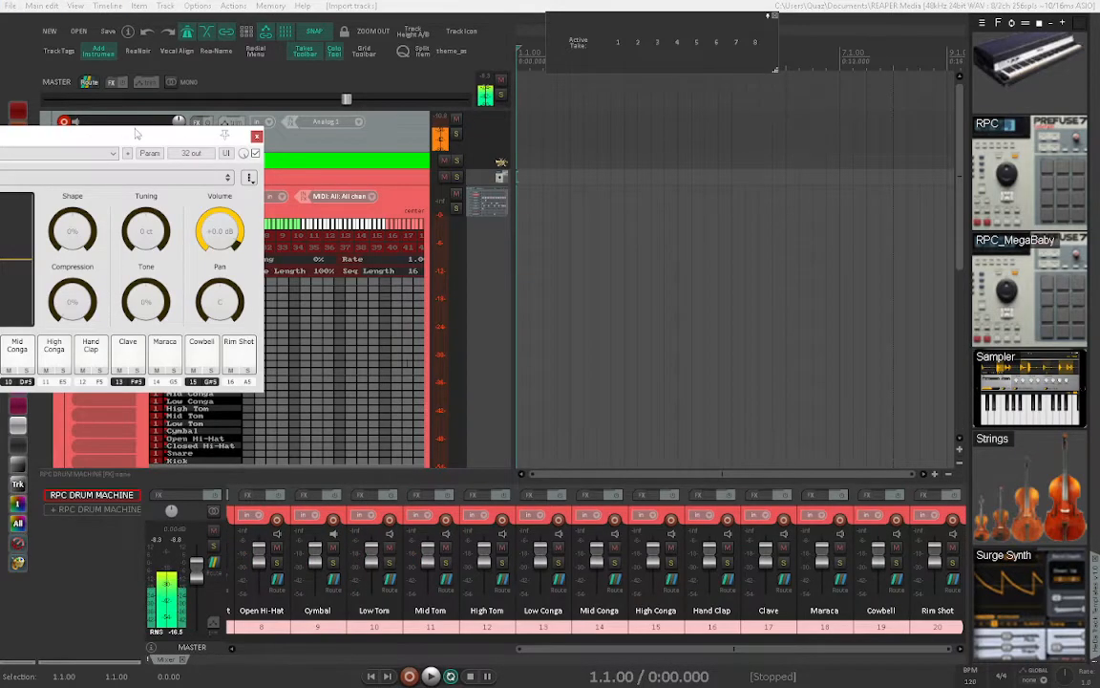
left_click_drag(191, 143, 873, 81)
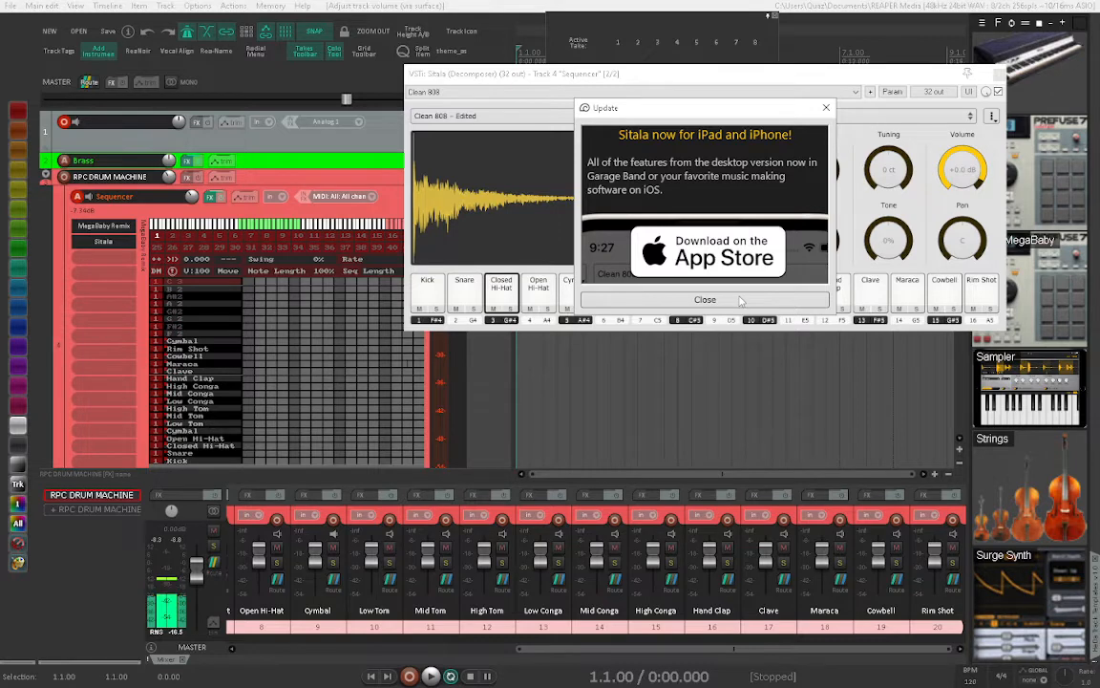
left_click(740, 300)
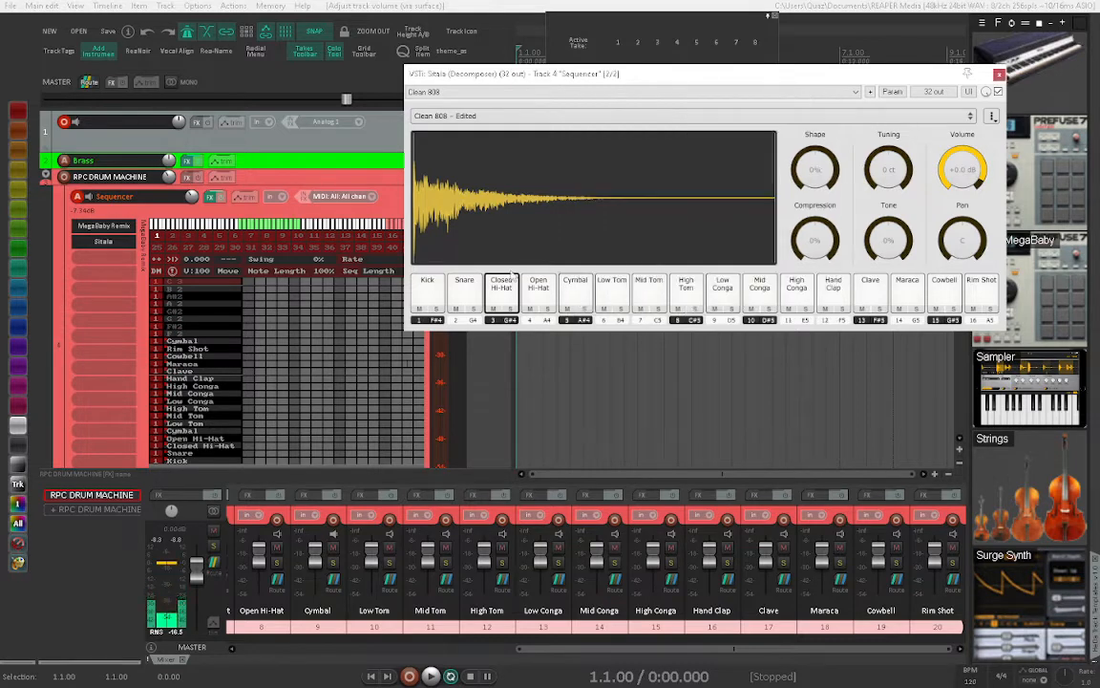
Step: Open the MegaBaby Remix sequencer of the Sequencer track to examine its drum map, and close it
scroll(193, 250, "down", 2)
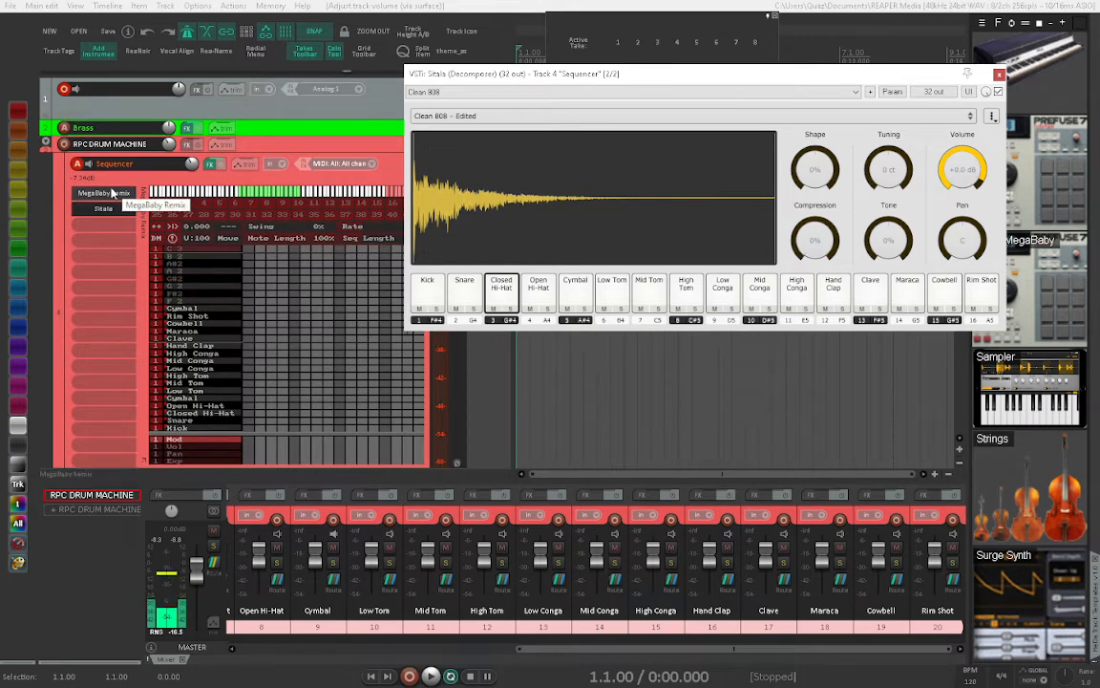
left_click(110, 193)
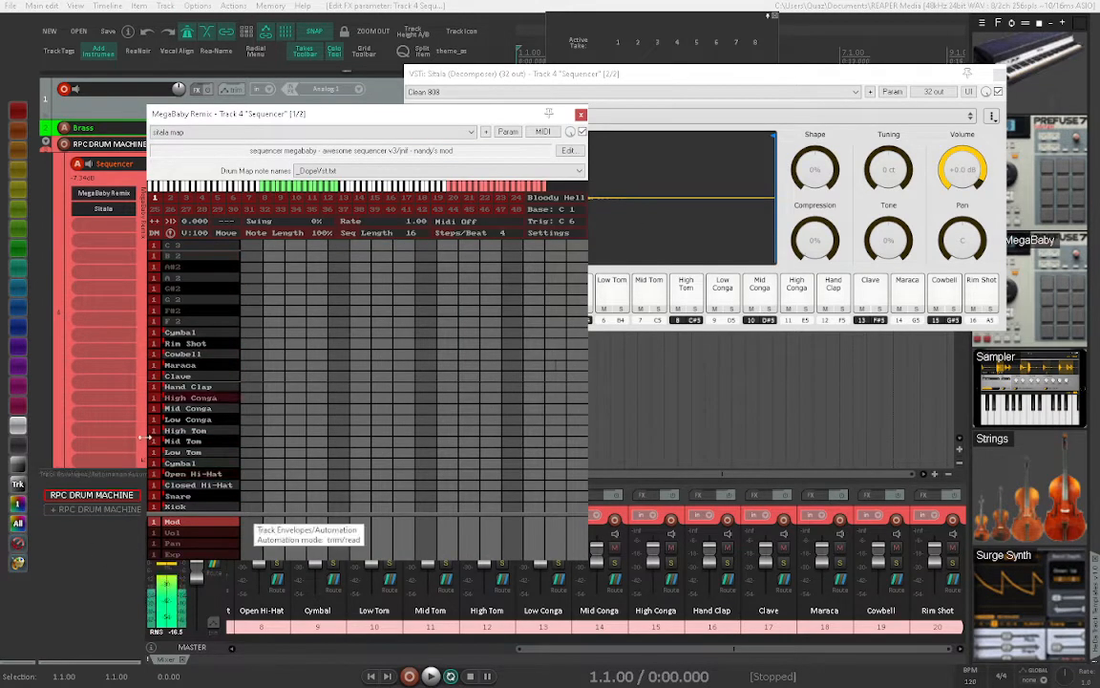
left_click(580, 115)
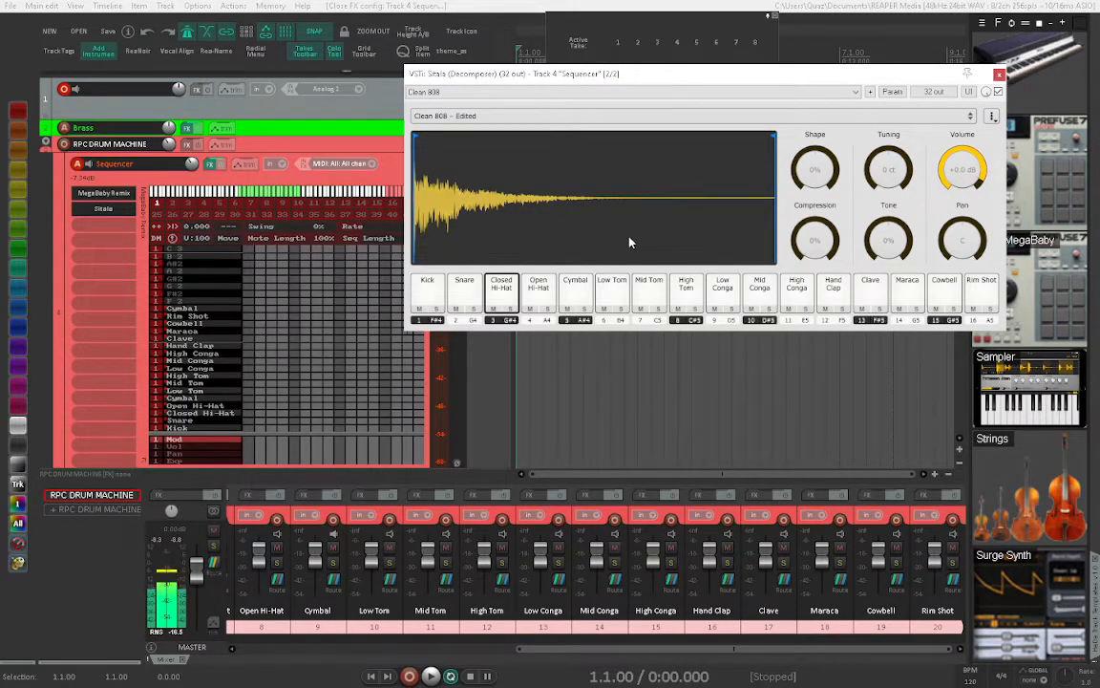
Step: Audition the Kick and Snare pads in Sitala and close the plugin window
left_click(428, 284)
left_click(457, 294)
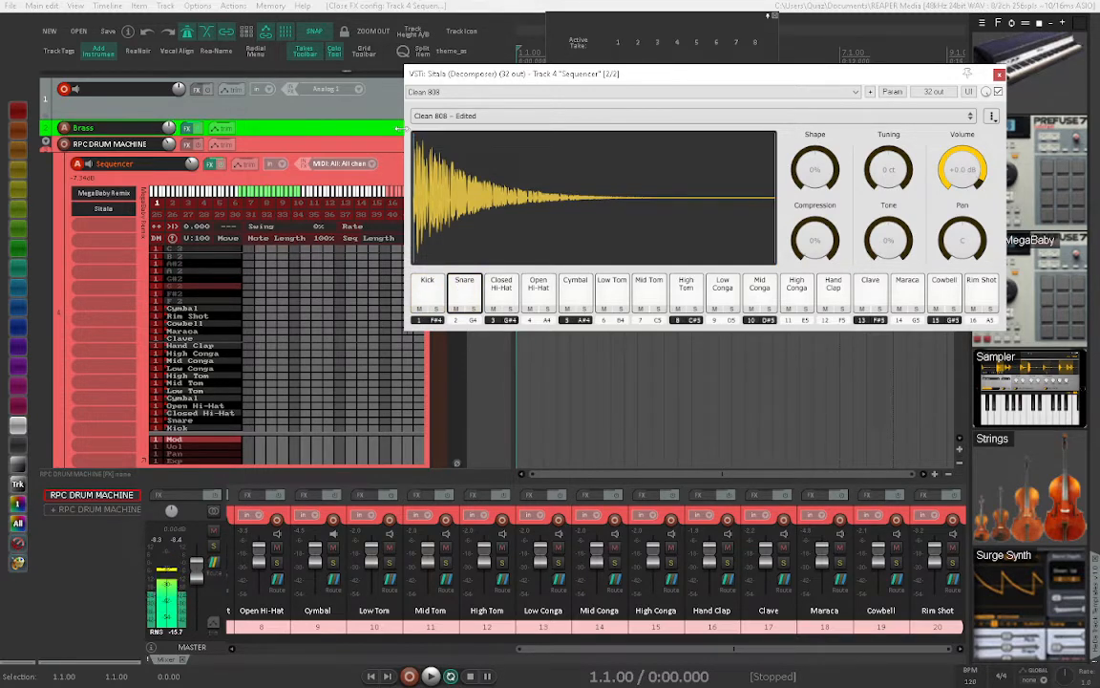
left_click(1000, 75)
Step: Add the Surge Synth track template to the project and close its synth window
scroll(1048, 315, "down", 5)
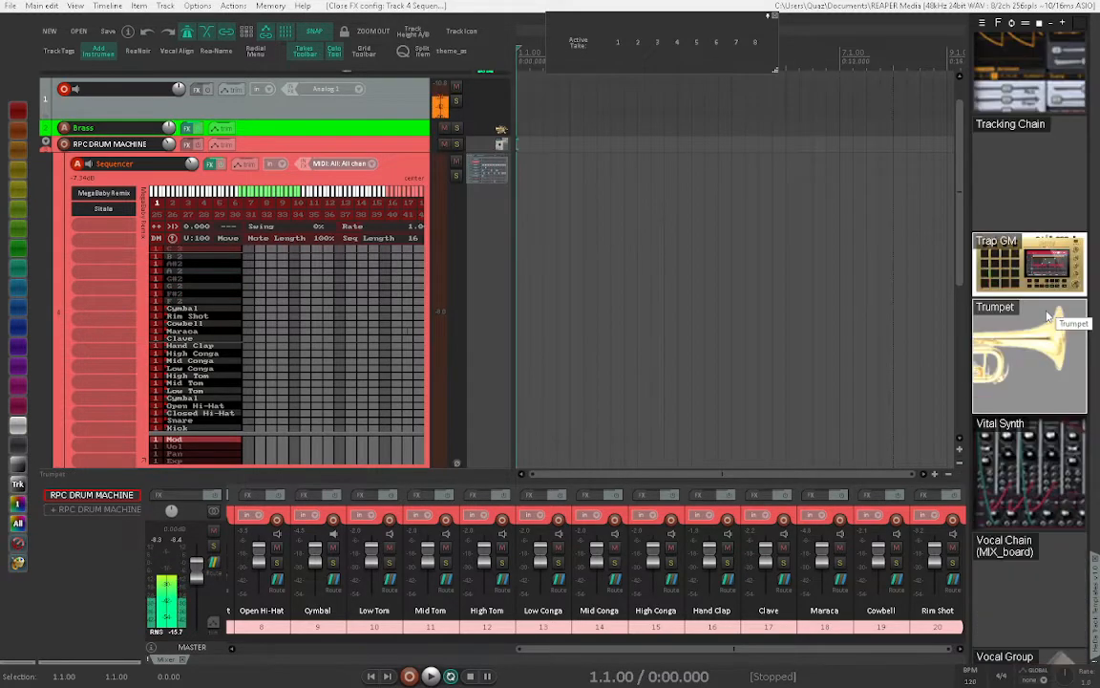
scroll(1048, 315, "down", 4)
scroll(1048, 315, "up", 3)
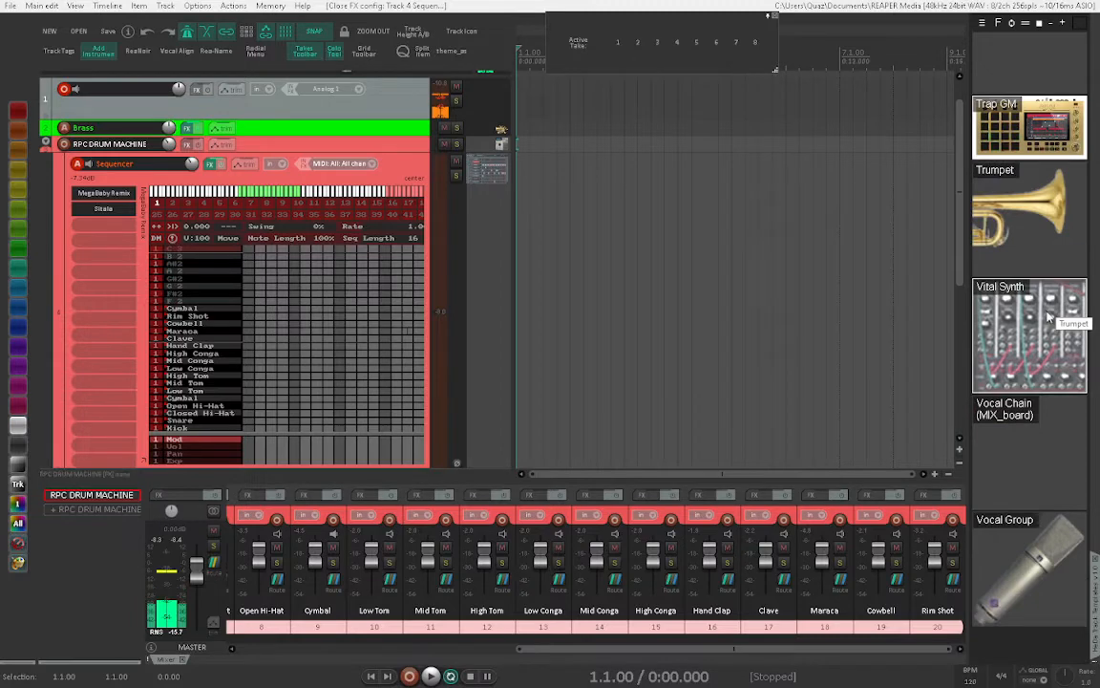
scroll(1051, 320, "up", 5)
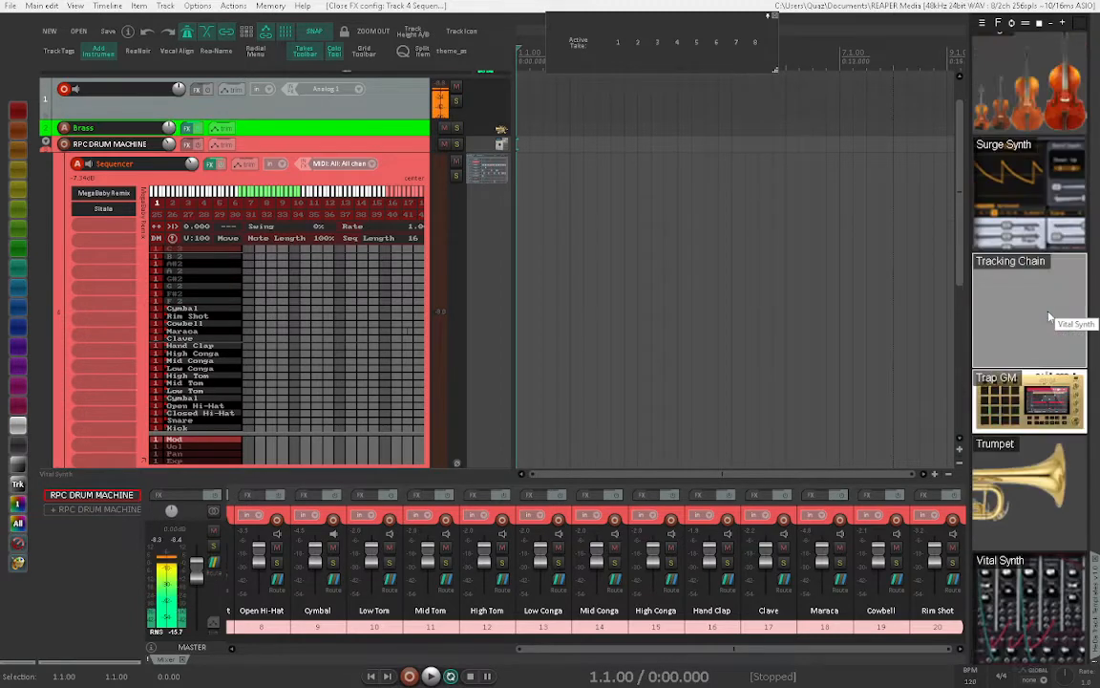
scroll(1023, 363, "down", 3)
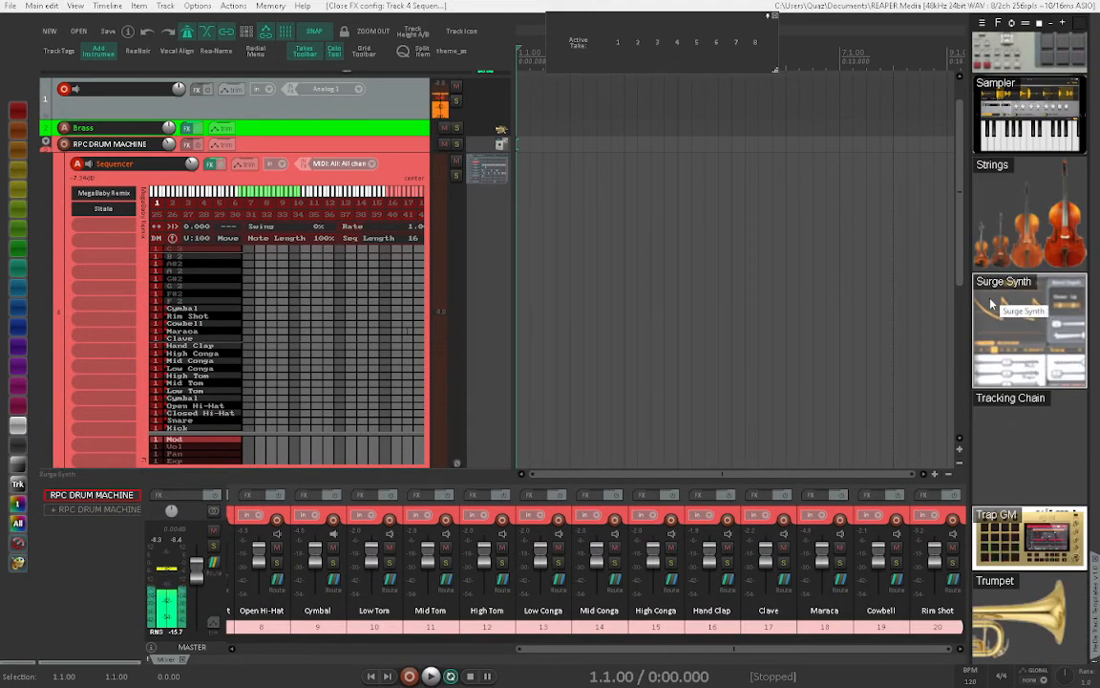
double_click(1032, 320)
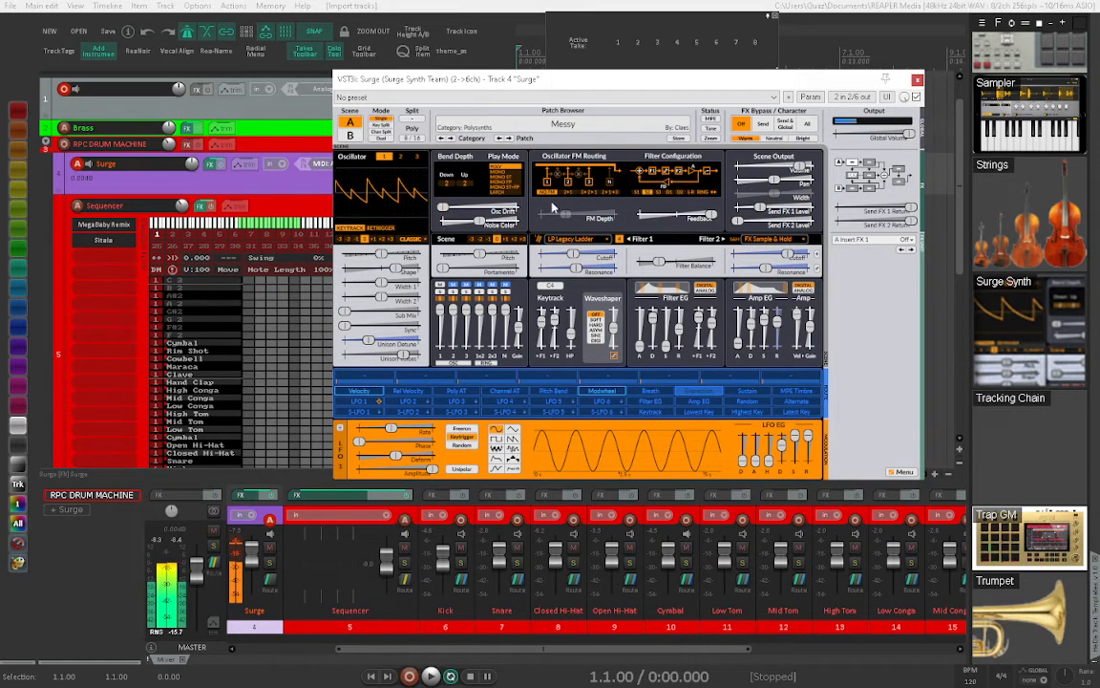
left_click(917, 79)
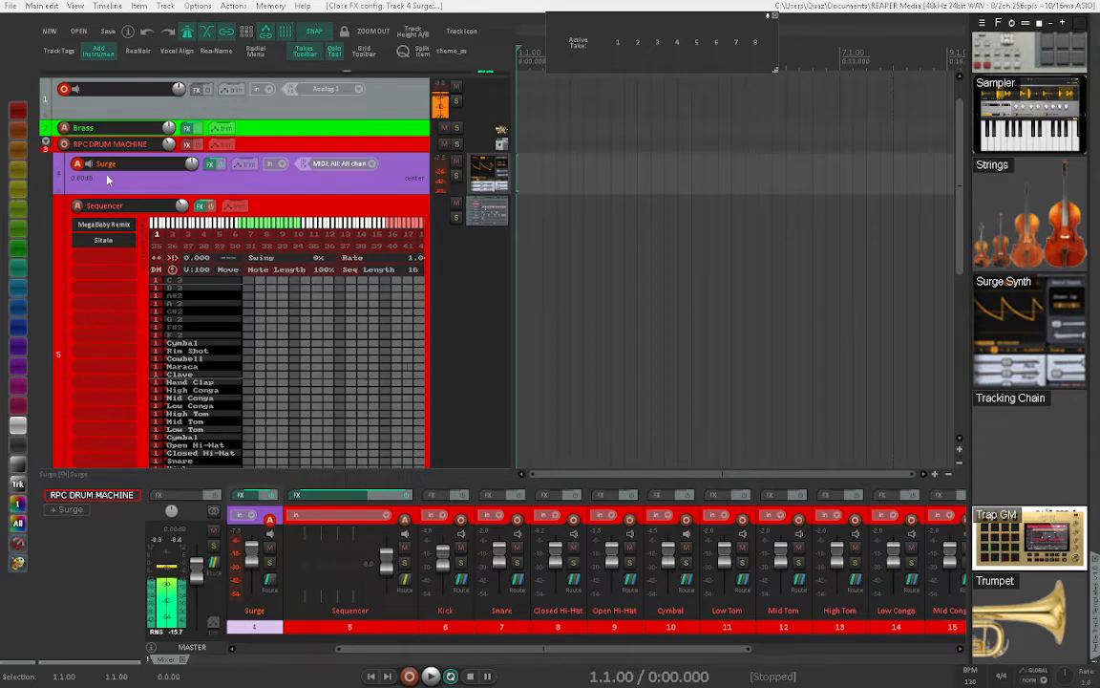
Step: Move the Surge track out of the RPC DRUM MACHINE folder to directly below Brass, and collapse the folder's child tracks
left_click_drag(137, 189, 46, 137)
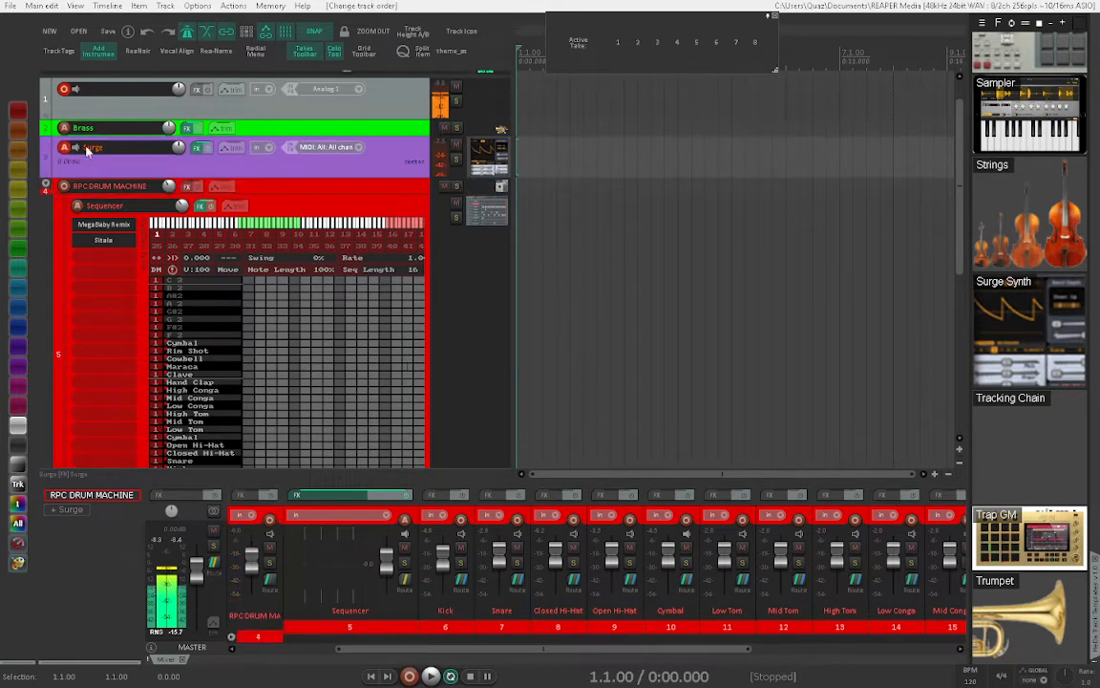
left_click(45, 180)
left_click(45, 180)
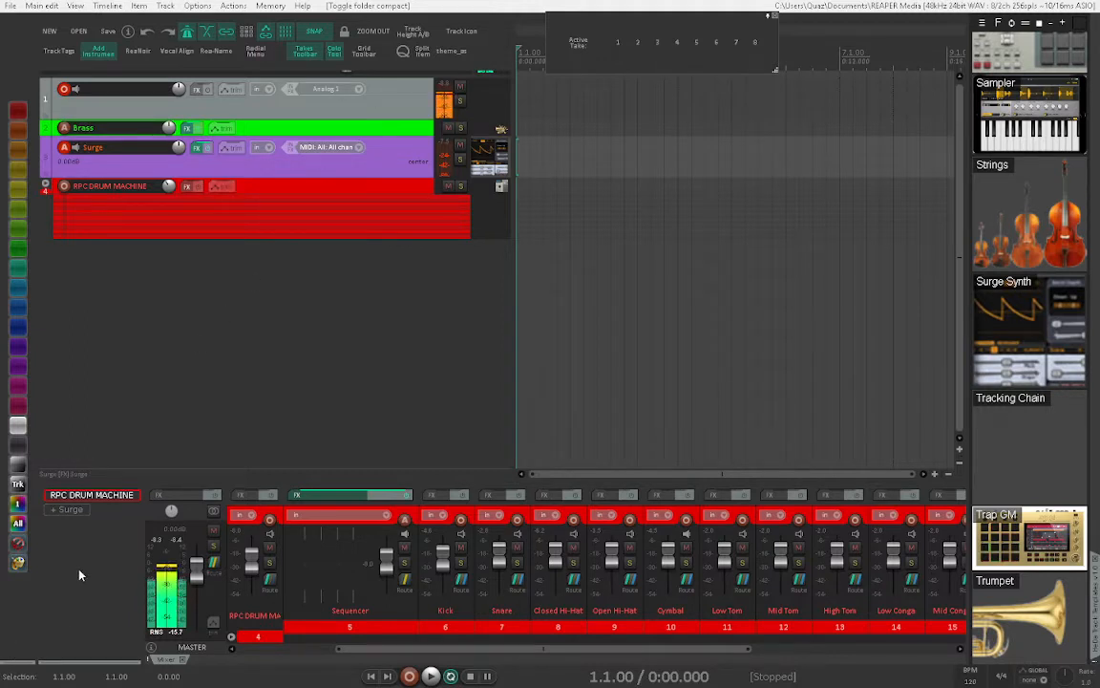
scroll(1012, 127, "down", 2)
scroll(1010, 127, "down", 4)
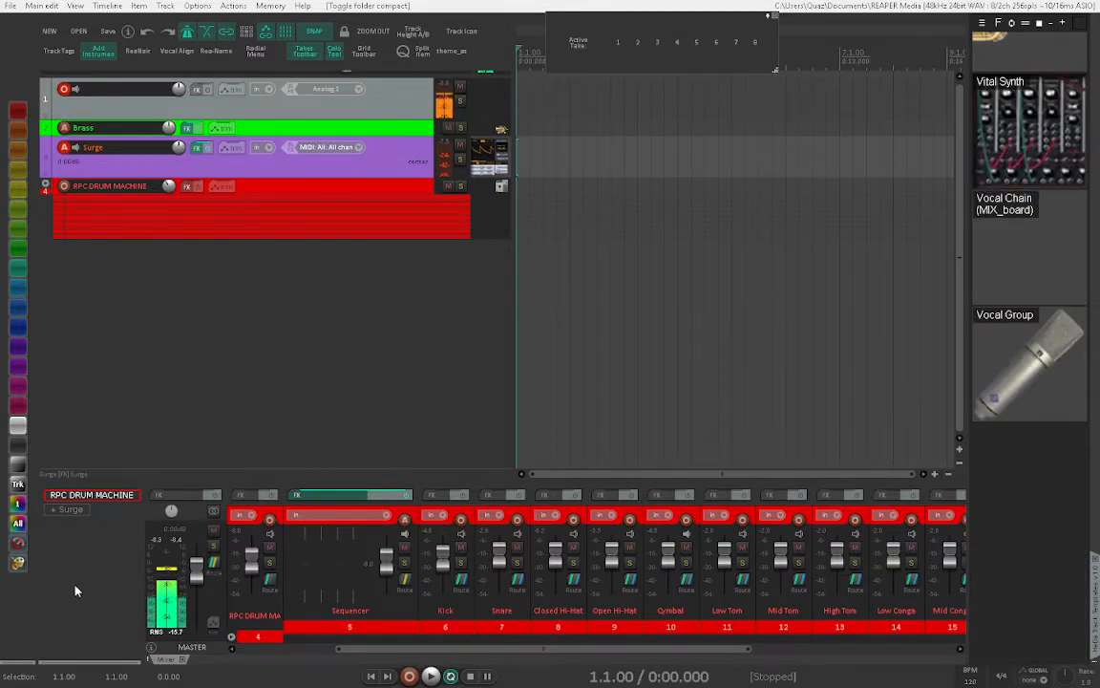
Step: Expand the RPC DRUM MACHINE folder to show the Sequencer track and all individual drum tracks
left_click(45, 185)
left_click(277, 187)
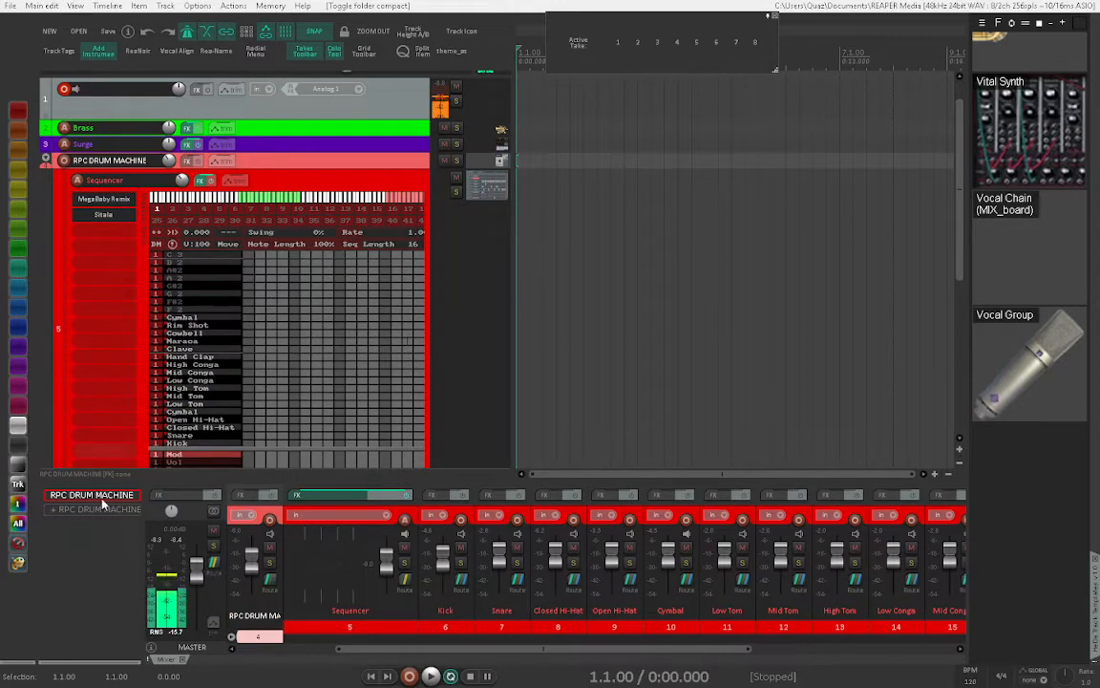
scroll(159, 261, "down", 5)
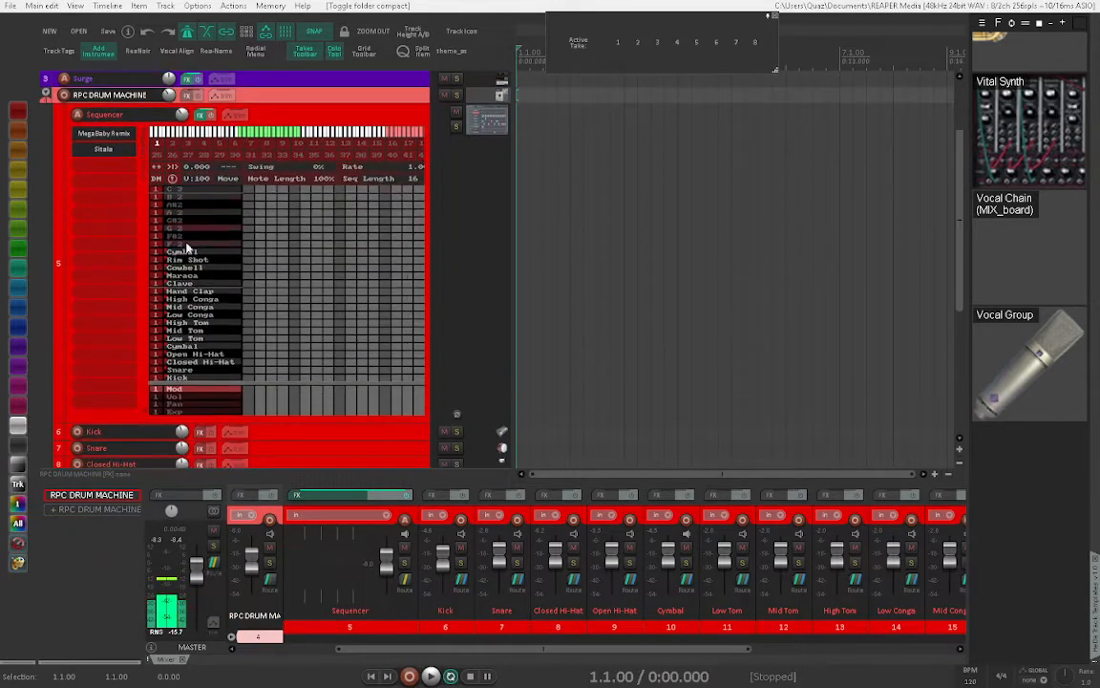
scroll(160, 261, "down", 3)
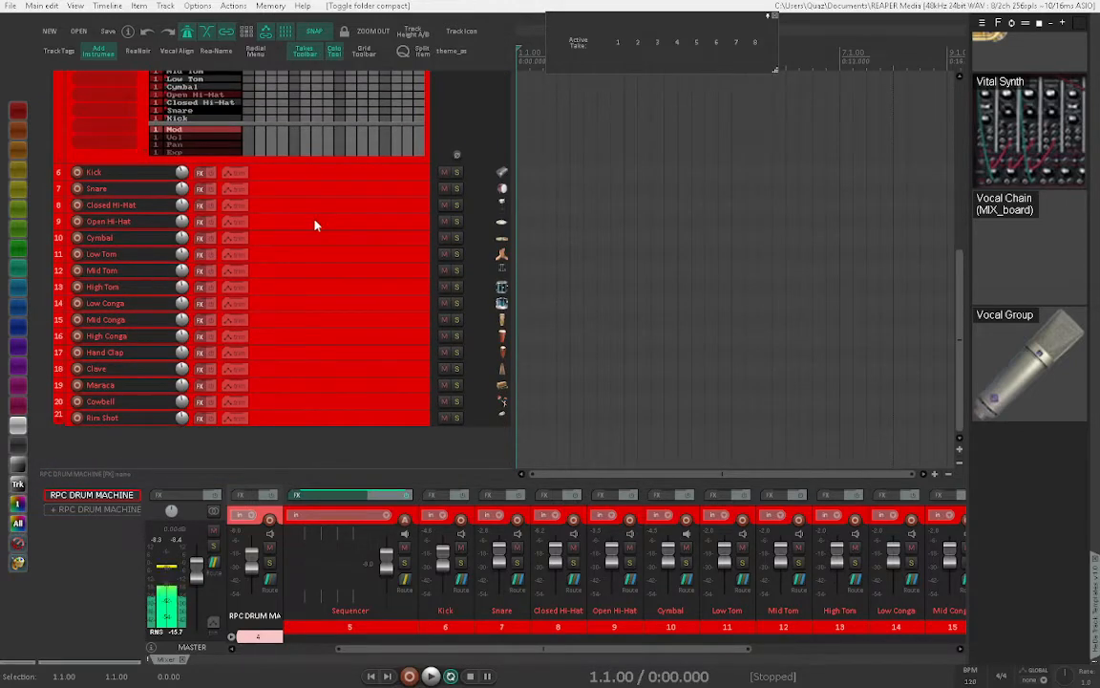
Step: Create a track tag named Essentials from the Kick, Snare, Closed Hi-Hat, Open Hi-Hat and Cymbal tracks
left_click(316, 172)
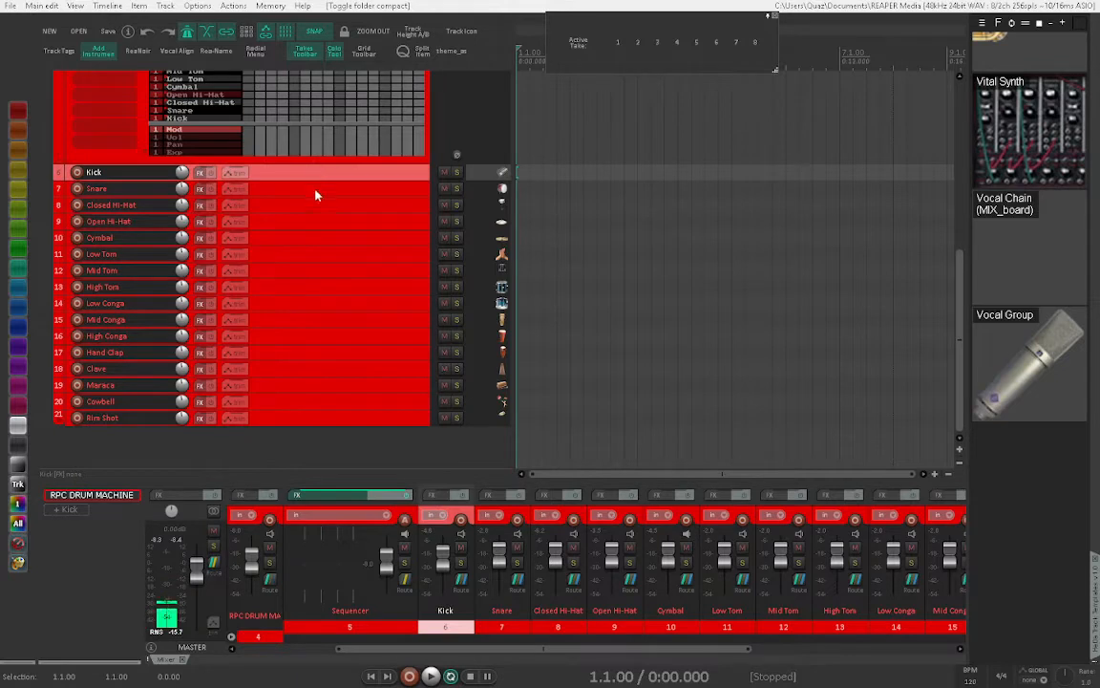
left_click(315, 190, "shift")
left_click(315, 206, "ctrl")
left_click(312, 238, "ctrl")
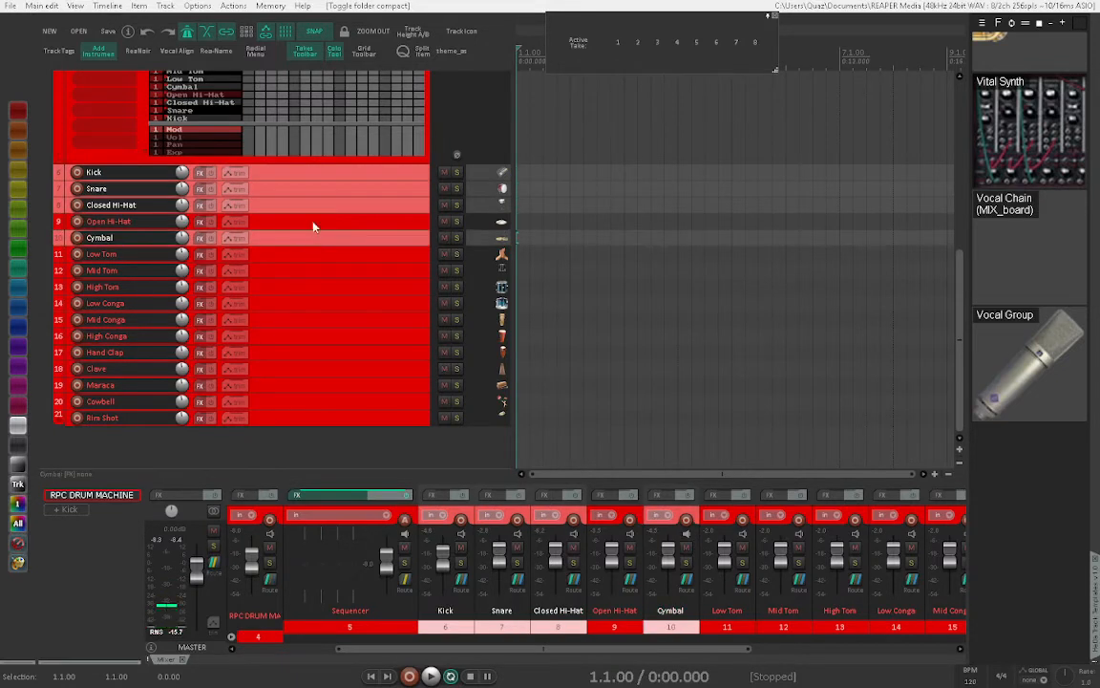
left_click(313, 221, "ctrl")
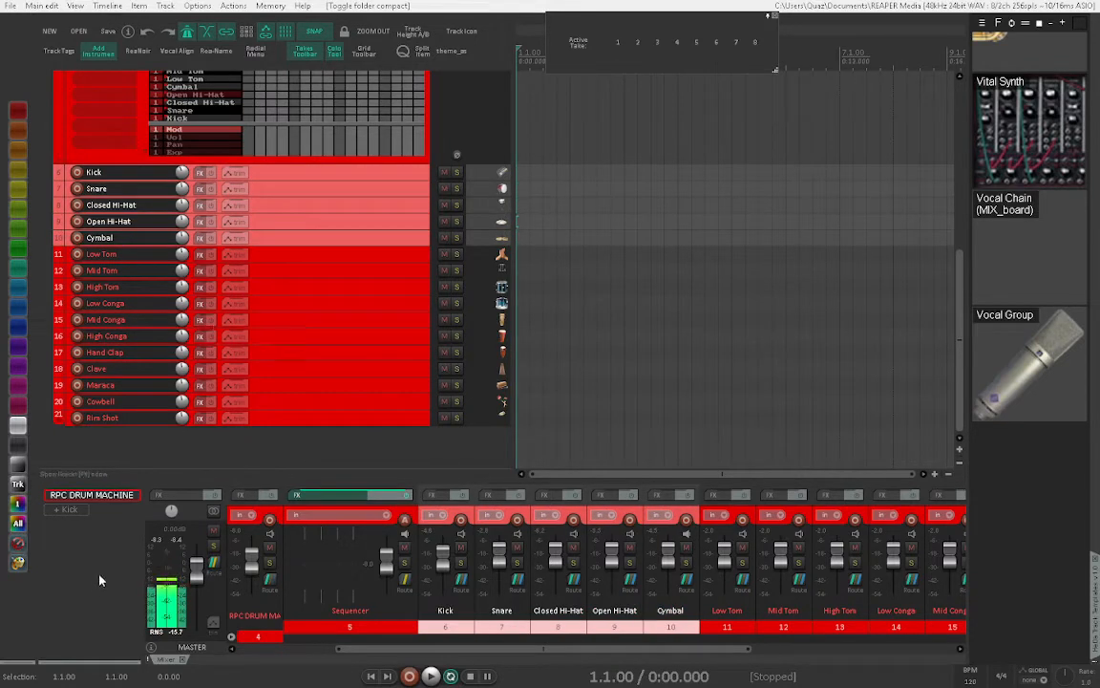
left_click(99, 494)
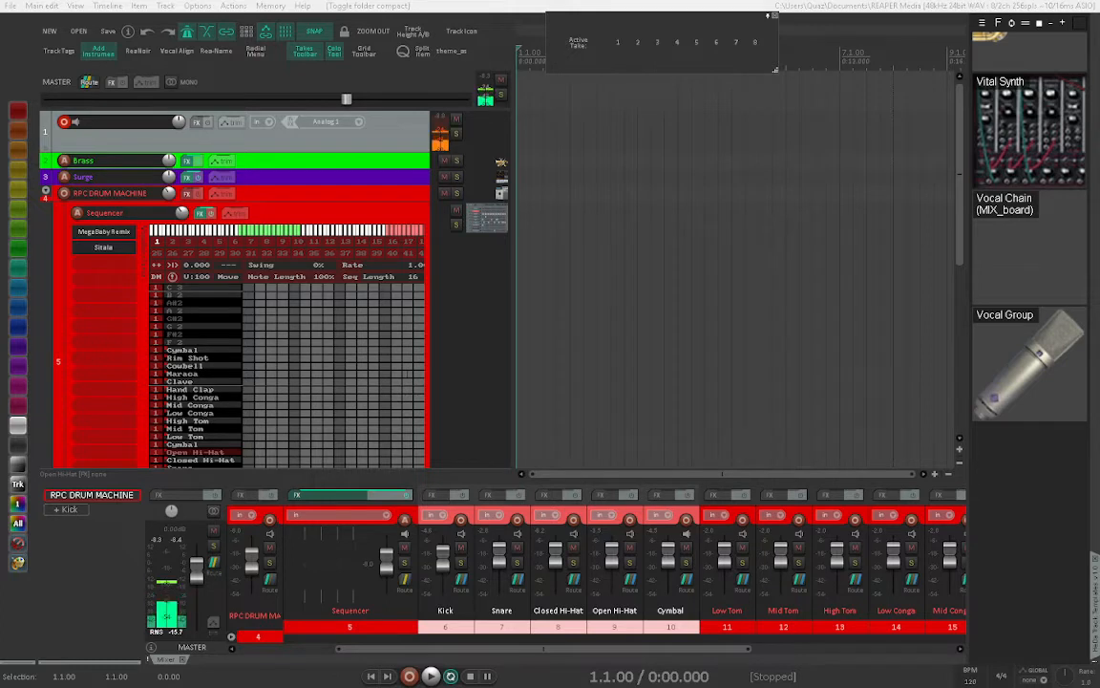
left_click_drag(840, 2, 569, 277)
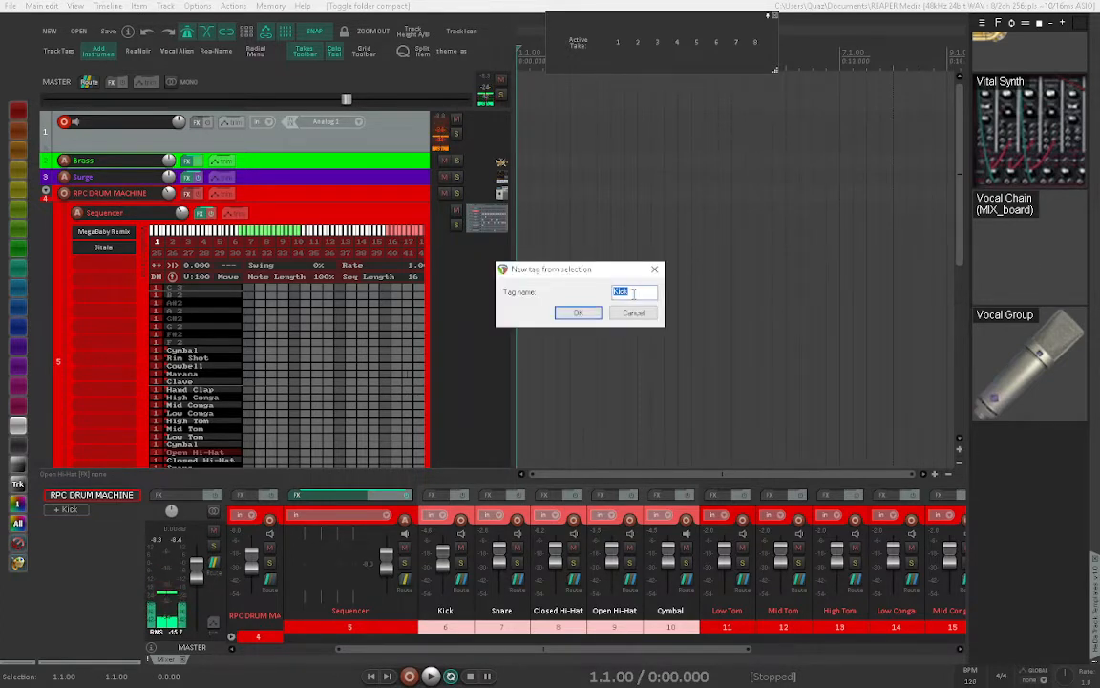
type("Essentials")
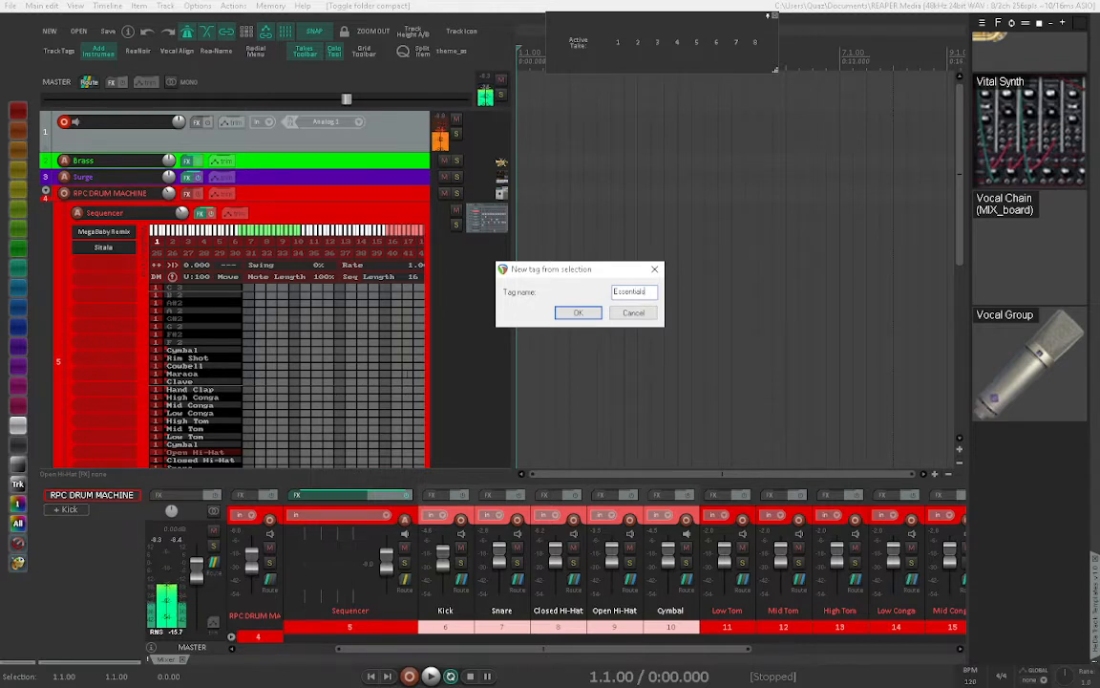
key("Return")
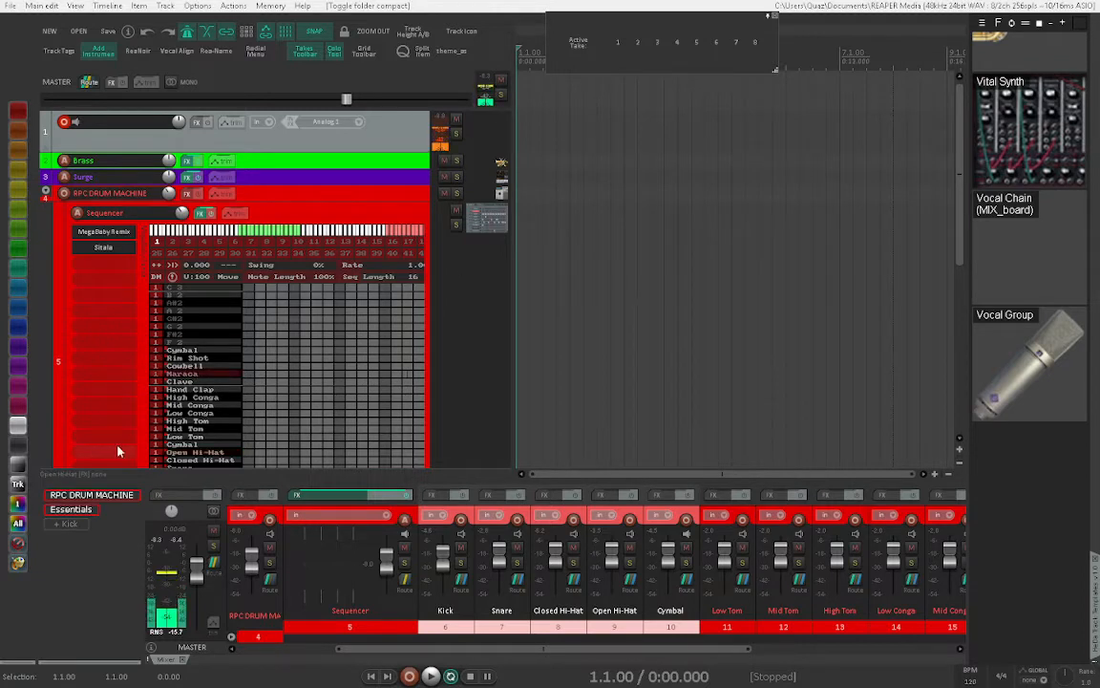
Step: Toggle the Essentials tag several times between its tagged tracks and the full track list, and open the tag's options
left_click(84, 511)
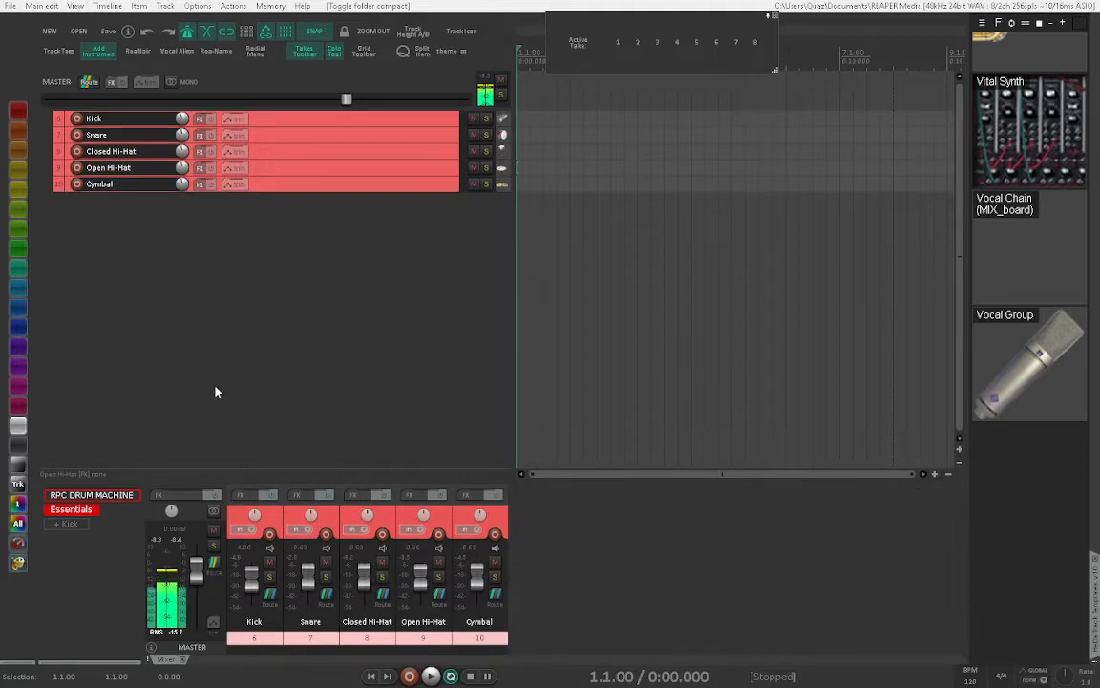
left_click(84, 509)
left_click(84, 510)
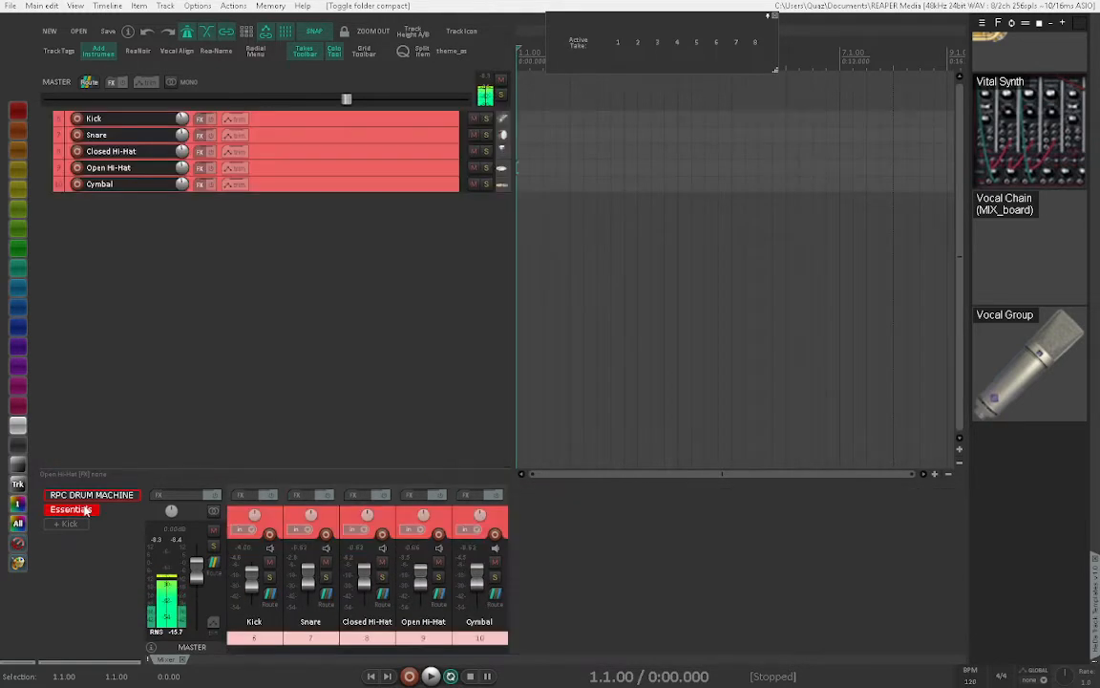
left_click(84, 510)
left_click(84, 510)
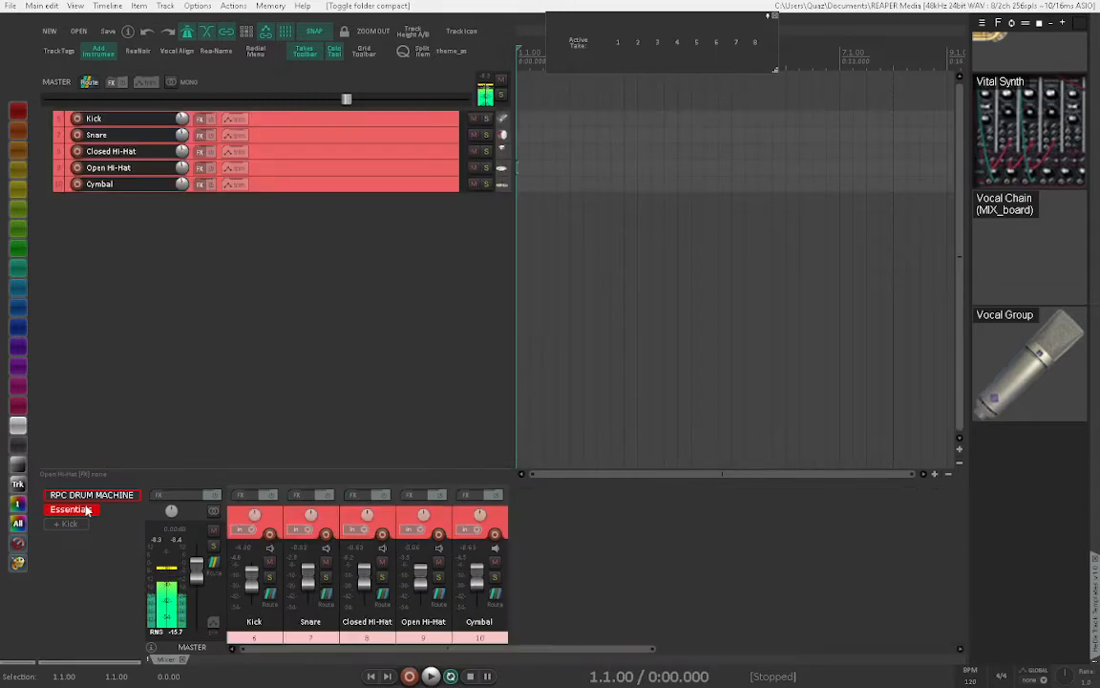
left_click(84, 510)
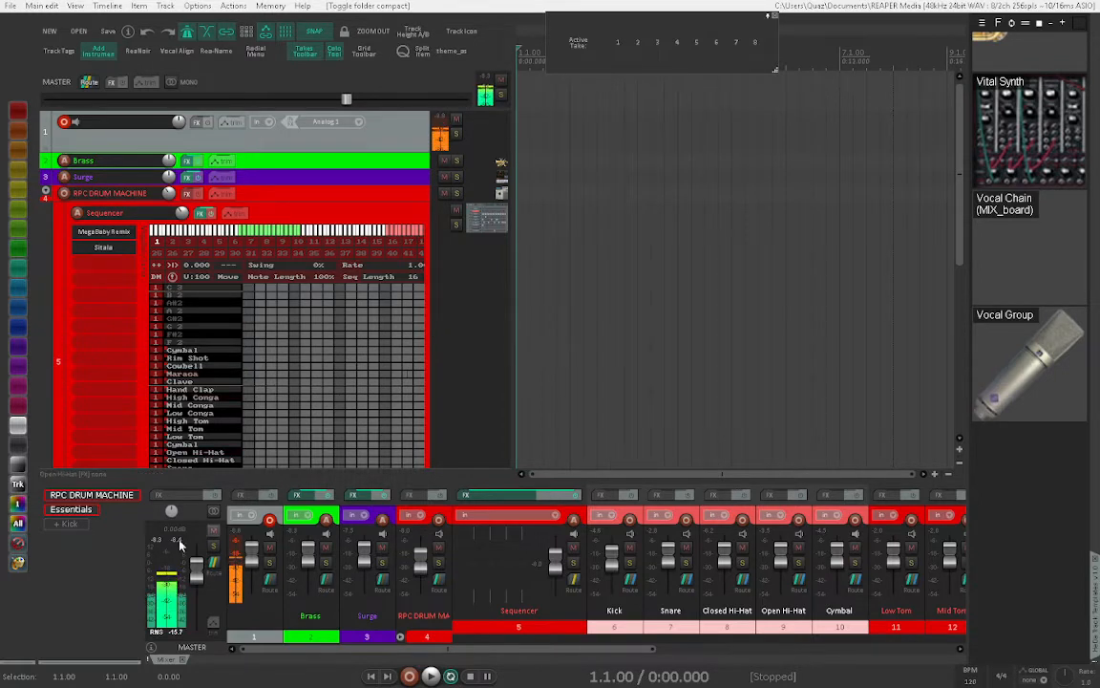
right_click(83, 510)
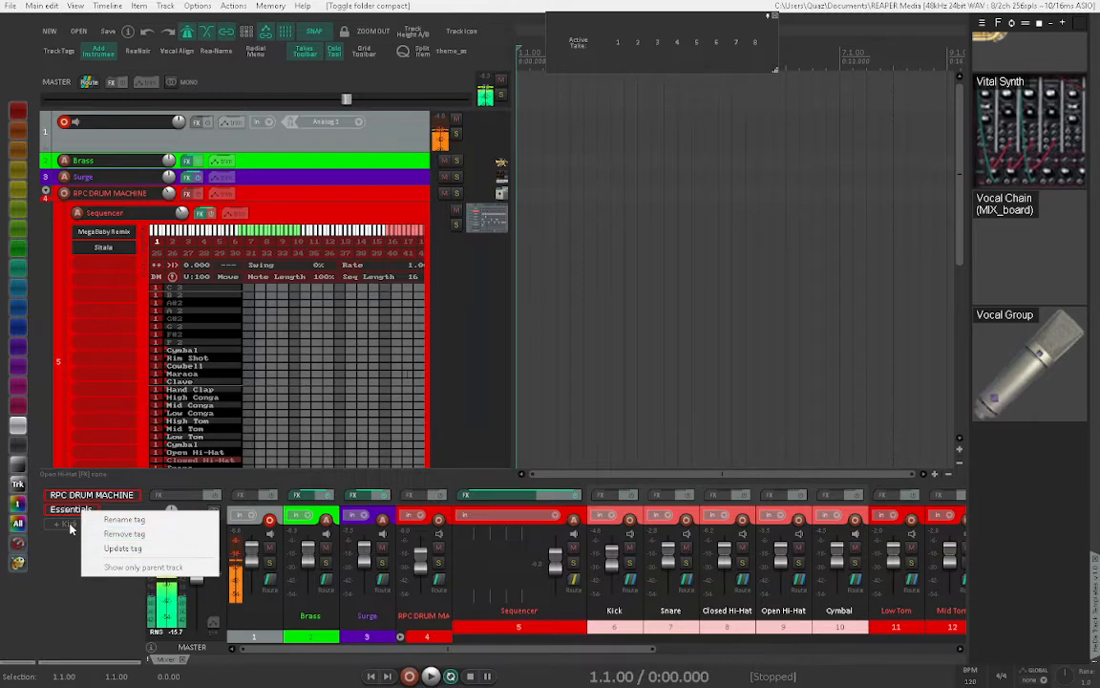
Step: Add the Rhodes track template directly below the Brass track and close its instrument window
left_click(270, 164)
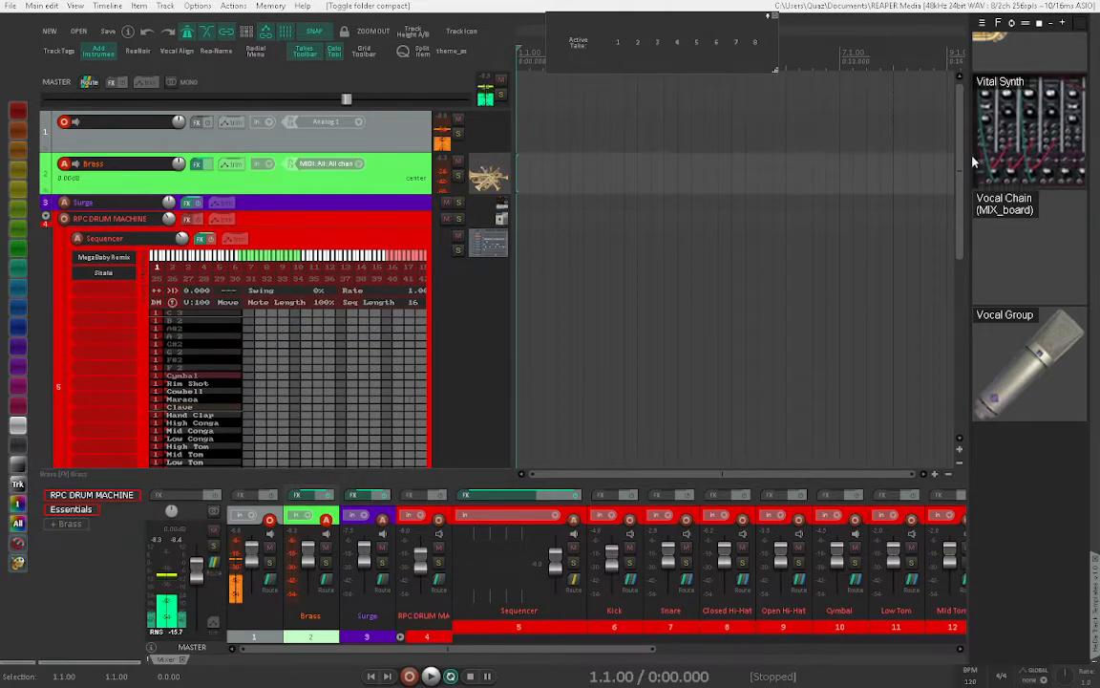
scroll(1036, 199, "up", 4)
scroll(1036, 199, "up", 10)
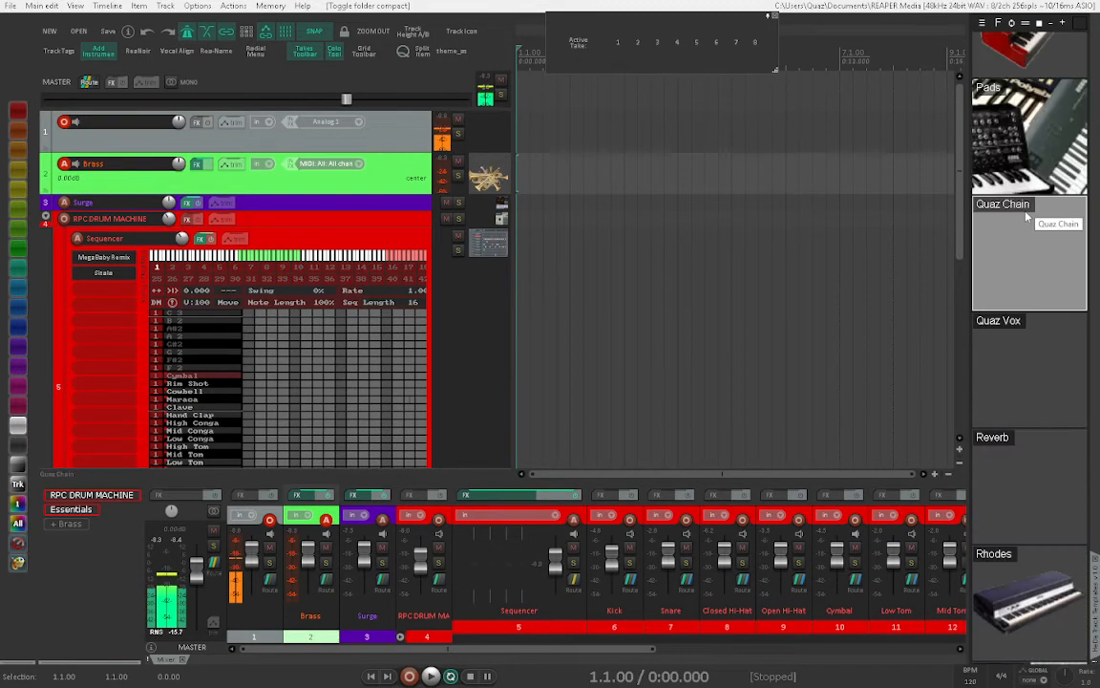
scroll(1025, 218, "up", 8)
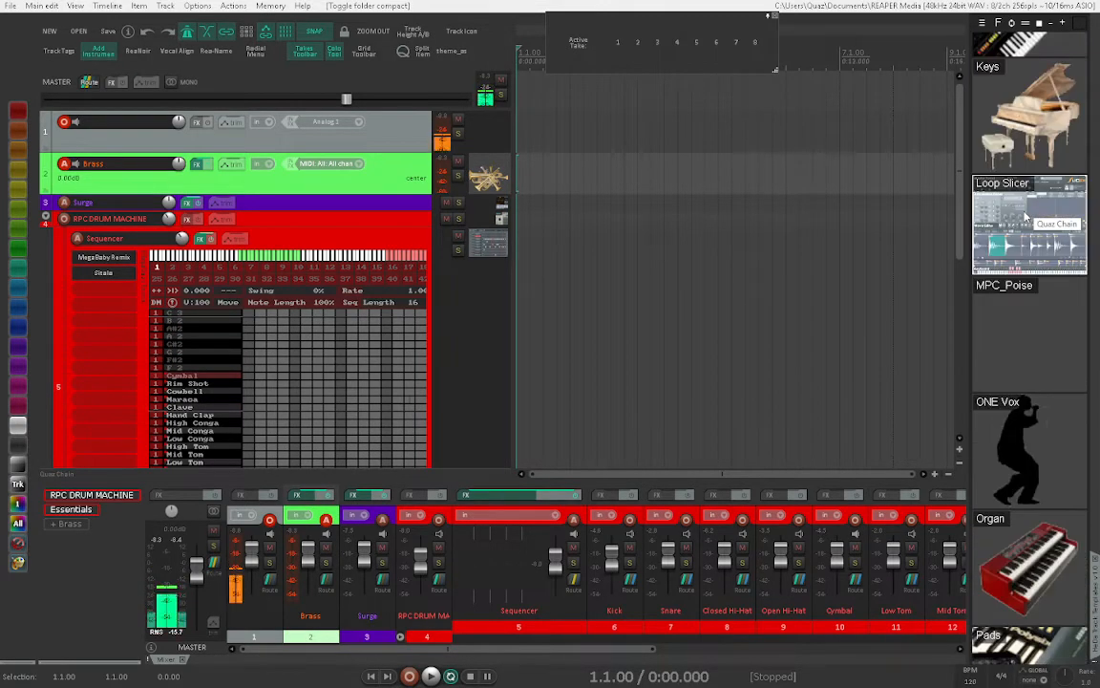
scroll(1024, 220, "up", 1)
scroll(1020, 226, "down", 5)
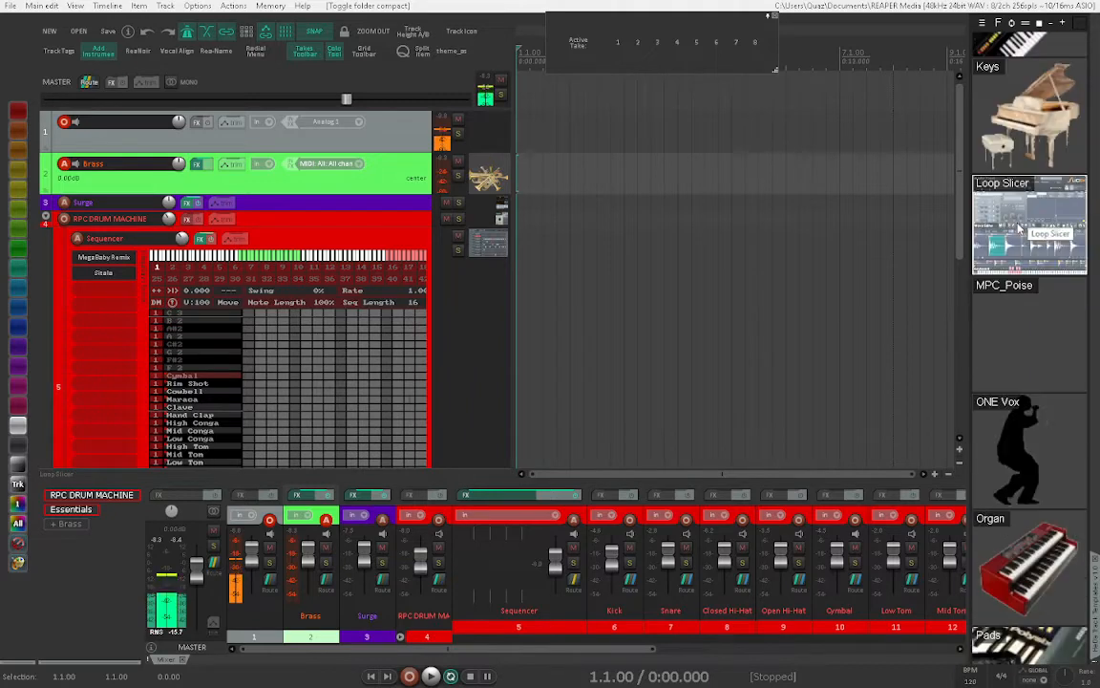
scroll(1015, 232, "down", 8)
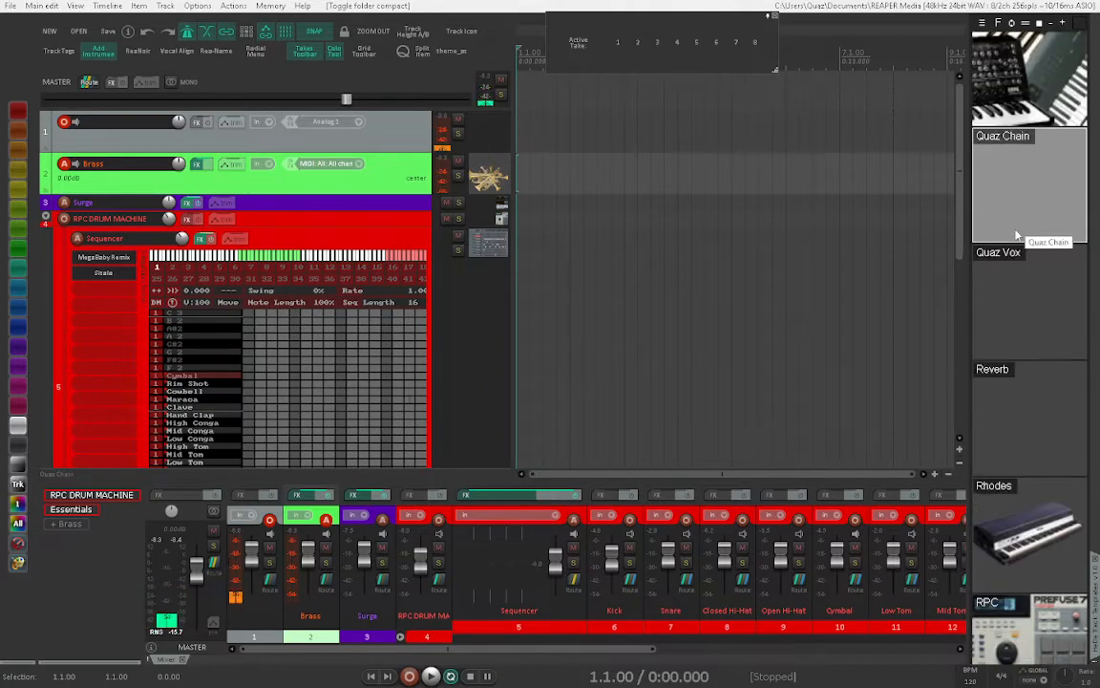
scroll(1017, 234, "down", 3)
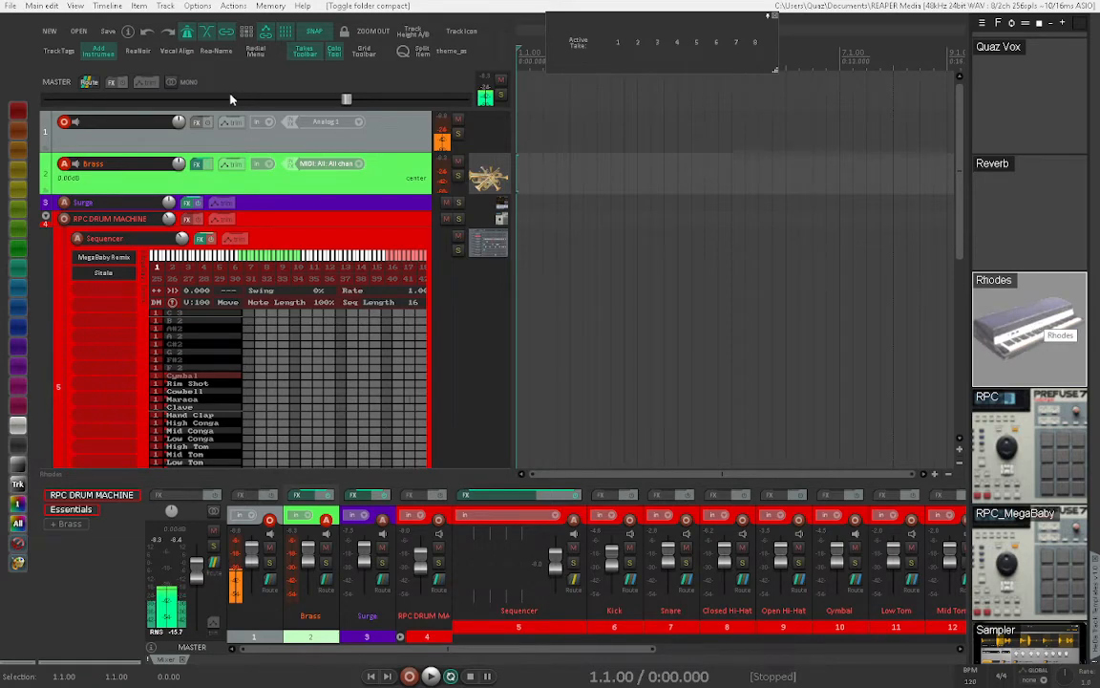
left_click_drag(230, 98, 198, 82)
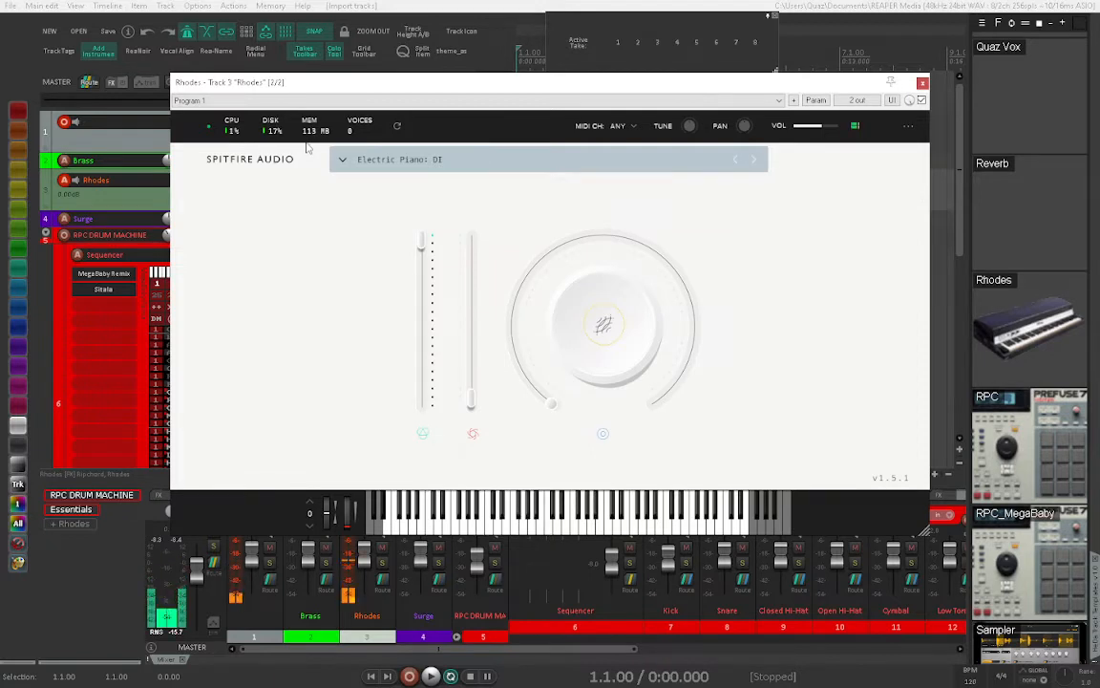
left_click(922, 84)
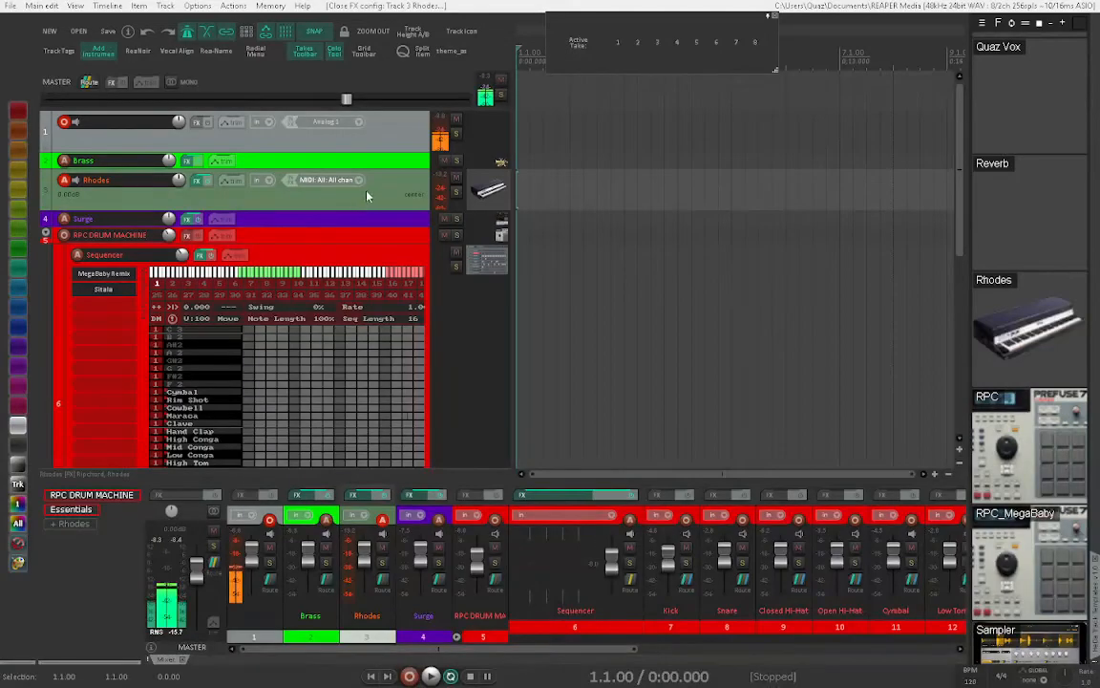
Step: Remove the Essentials tag and create a tag named Vocal from the unnamed first track
right_click(69, 511)
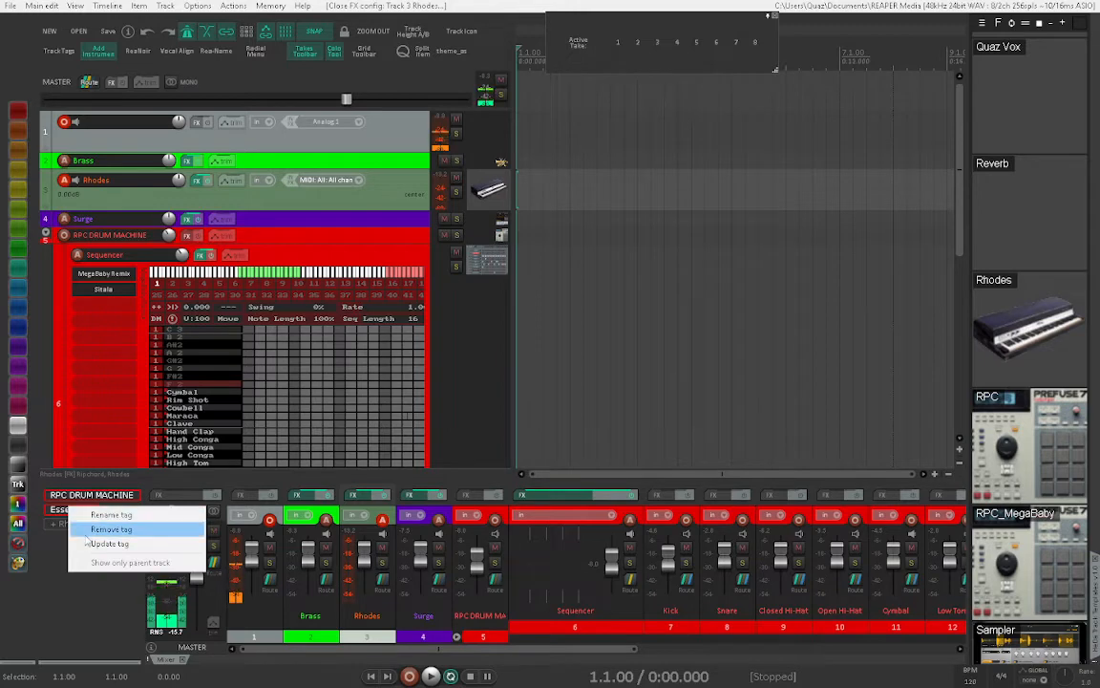
left_click(105, 529)
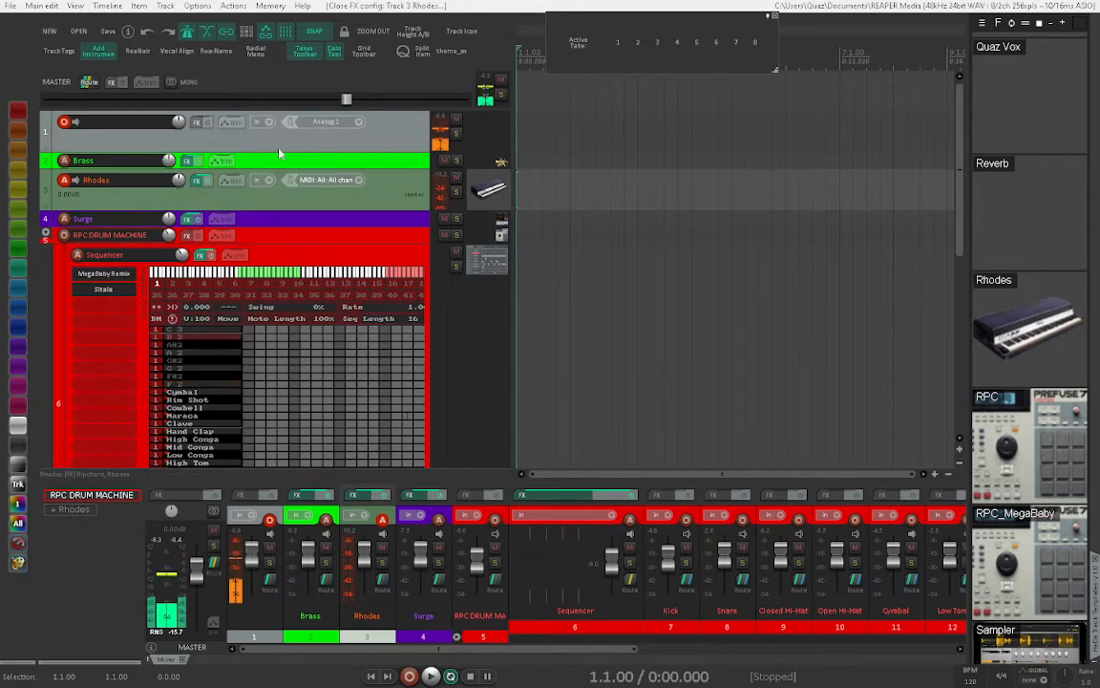
left_click(238, 126)
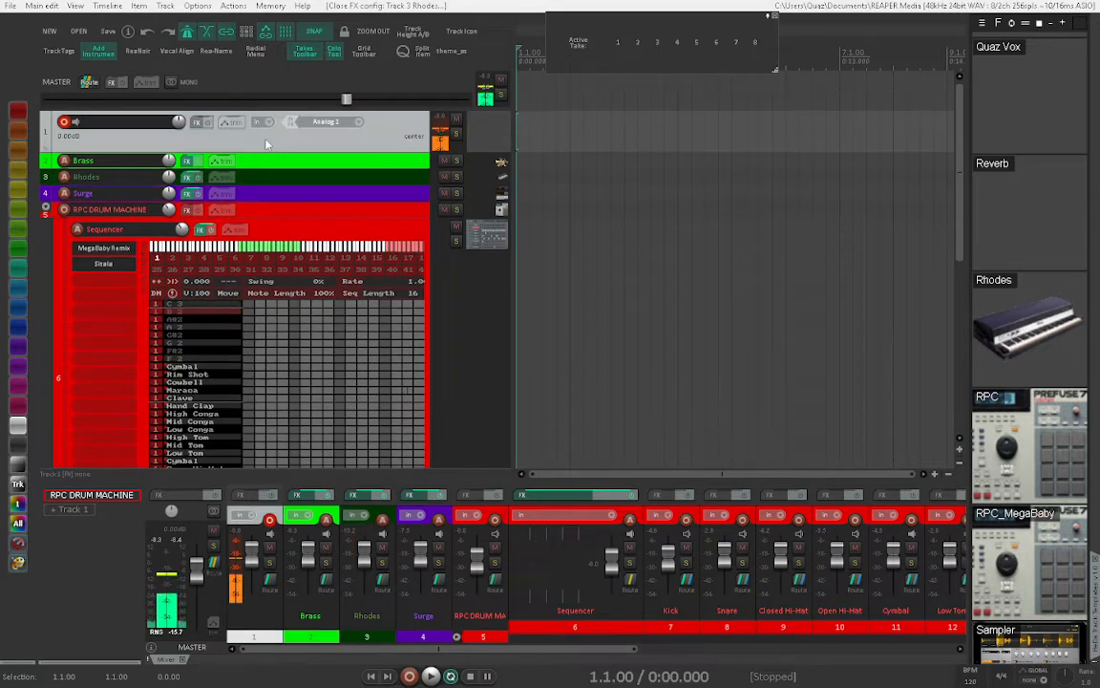
left_click(77, 512)
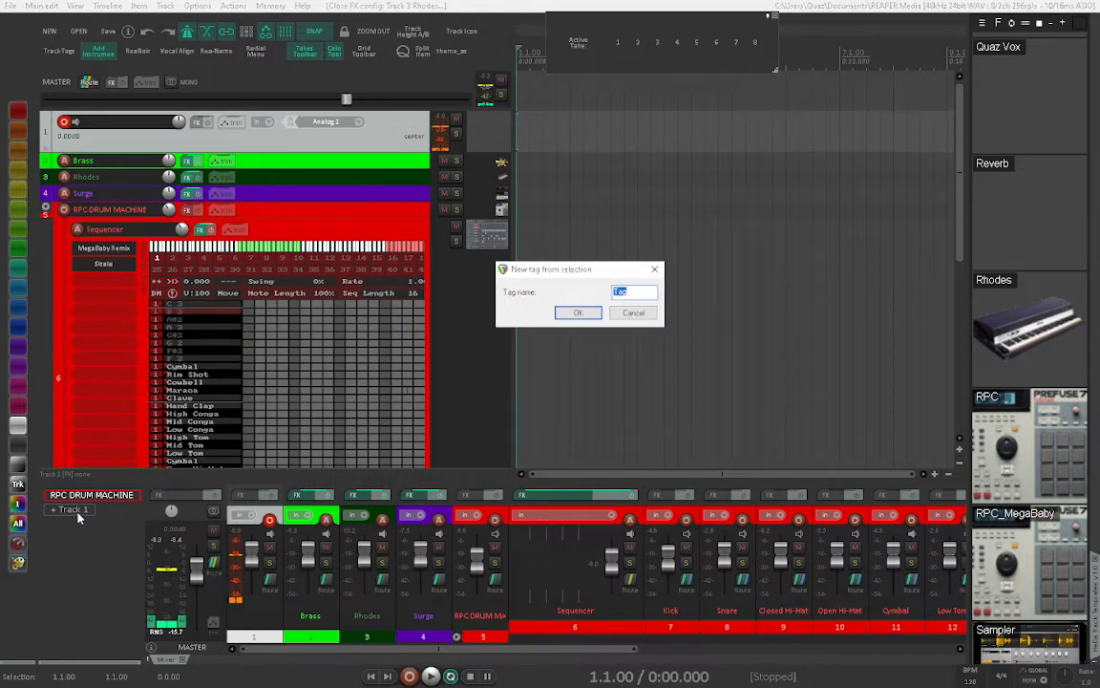
type("Vocal")
key("Return")
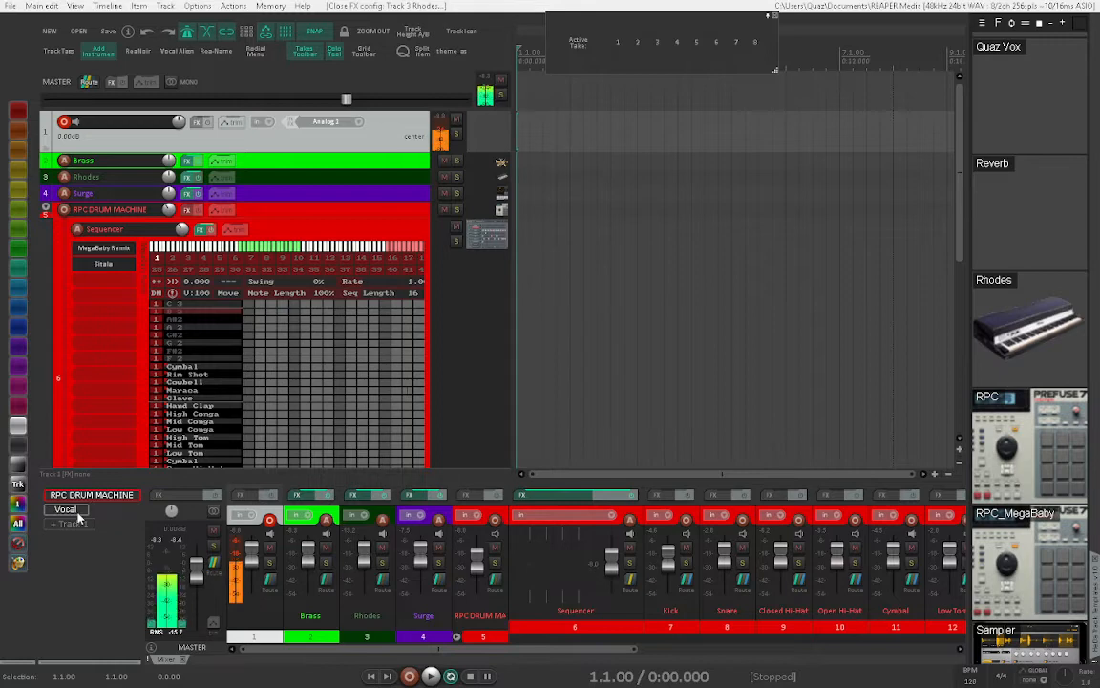
Step: Create a track tag named Instruments from the Brass, Rhodes and Surge tracks
left_click(246, 165)
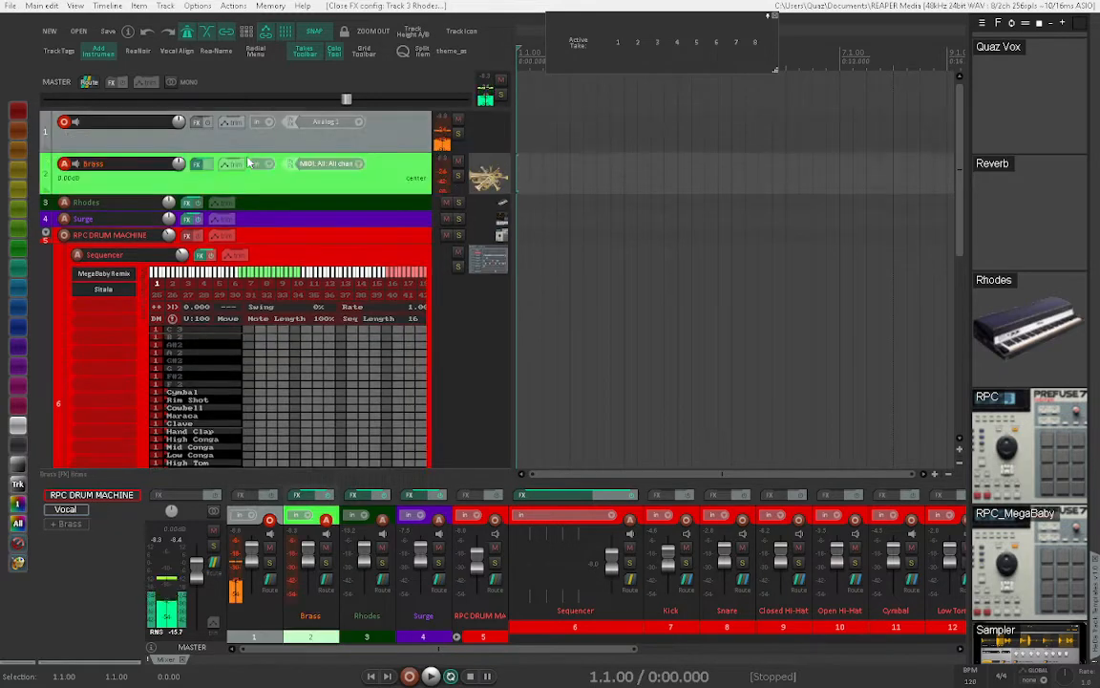
left_click(267, 220, "shift")
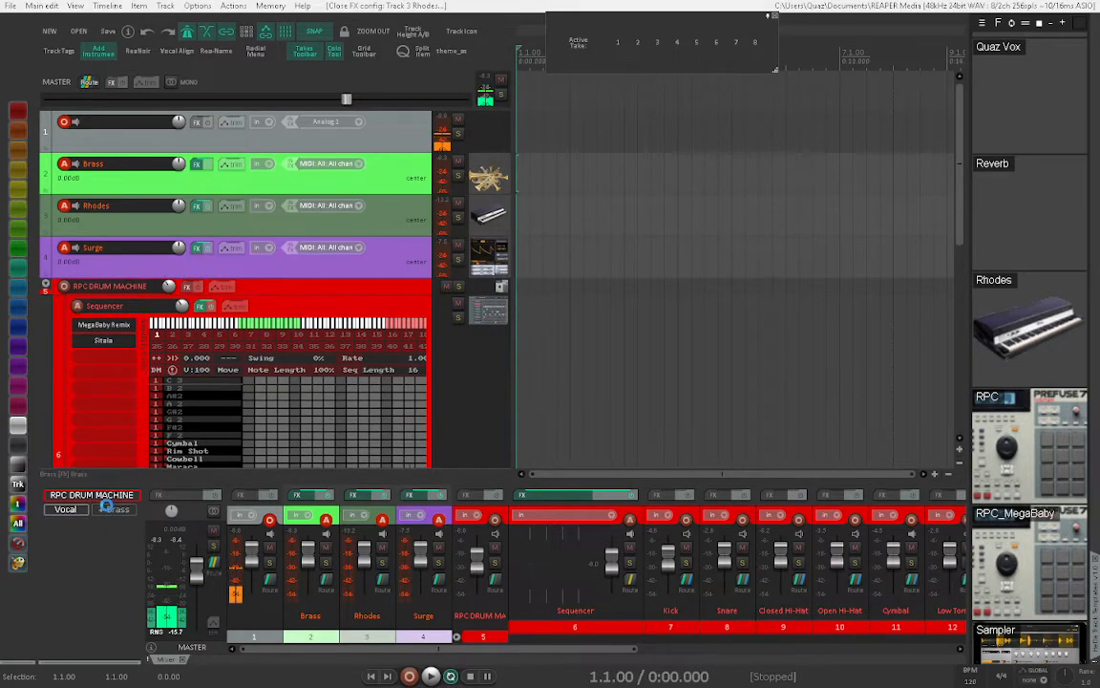
left_click(107, 509)
type("Instruments")
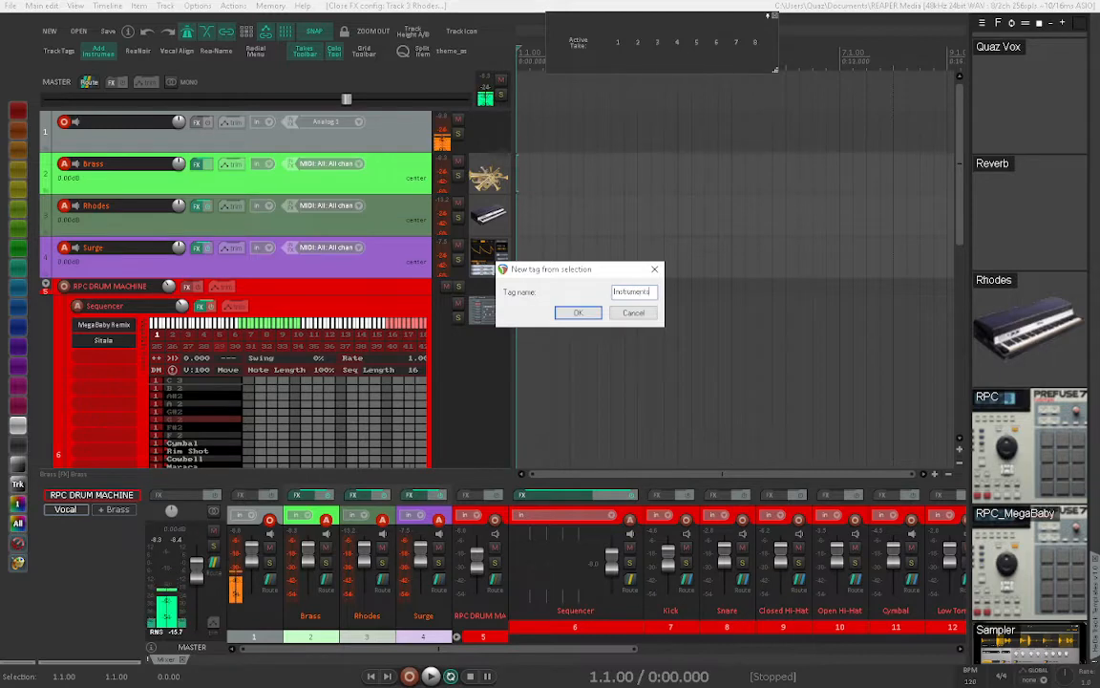
key("Return")
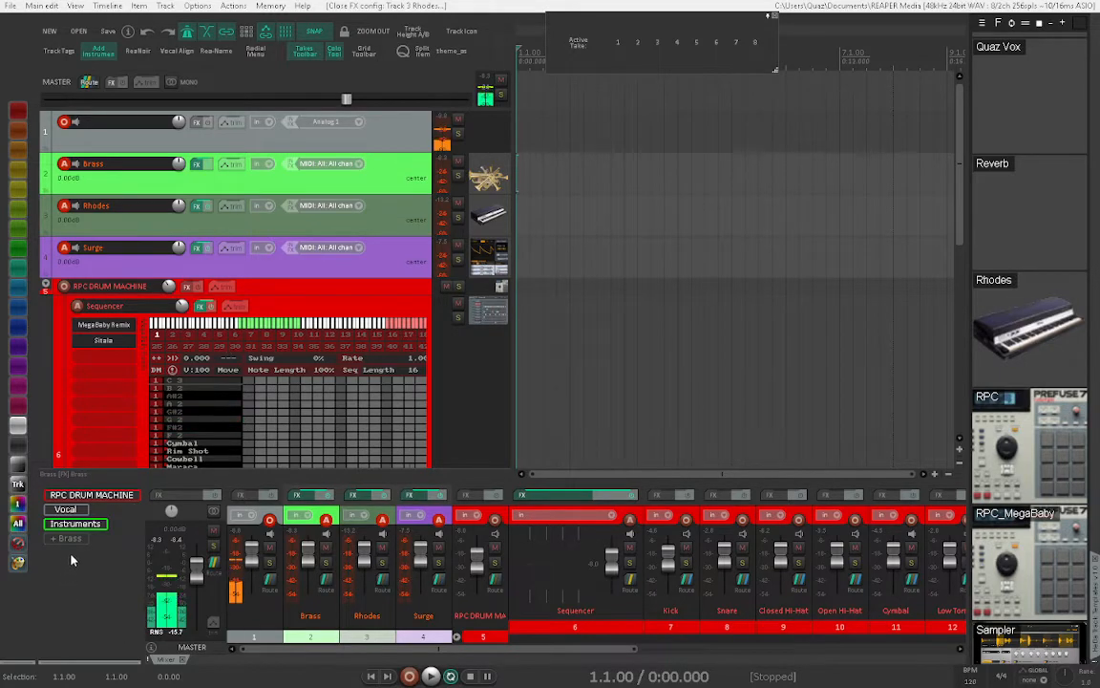
Step: Collapse the child tracks of the RPC DRUM MACHINE folder and create a tag named Drums from the folder track
left_click(277, 291)
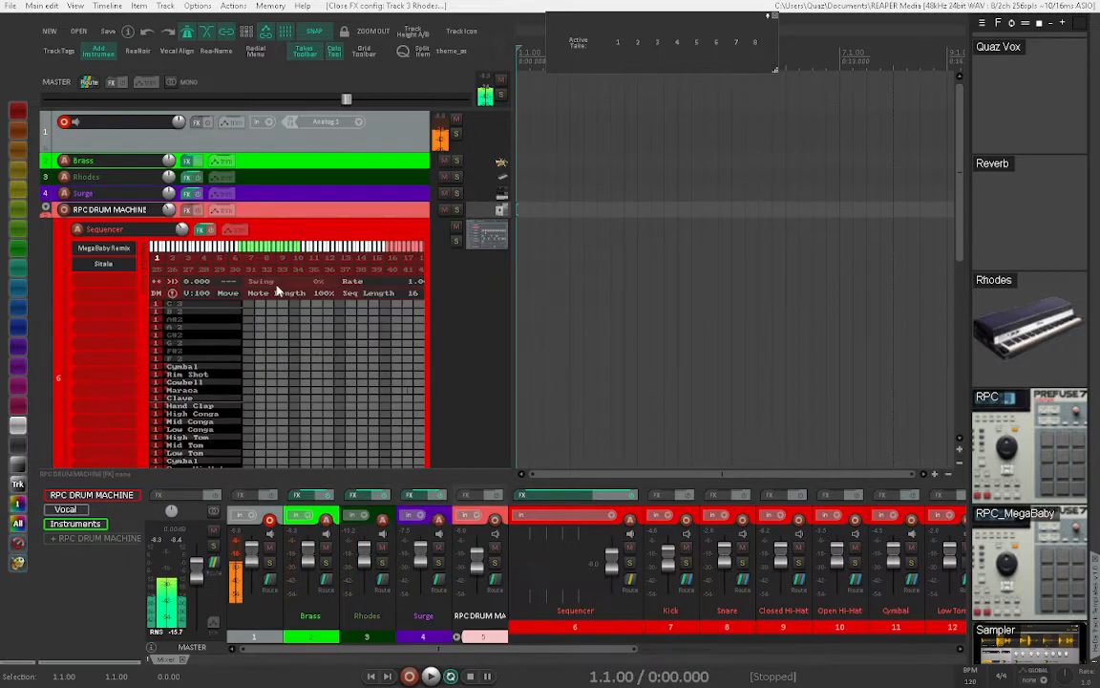
left_click(44, 209)
left_click(44, 209)
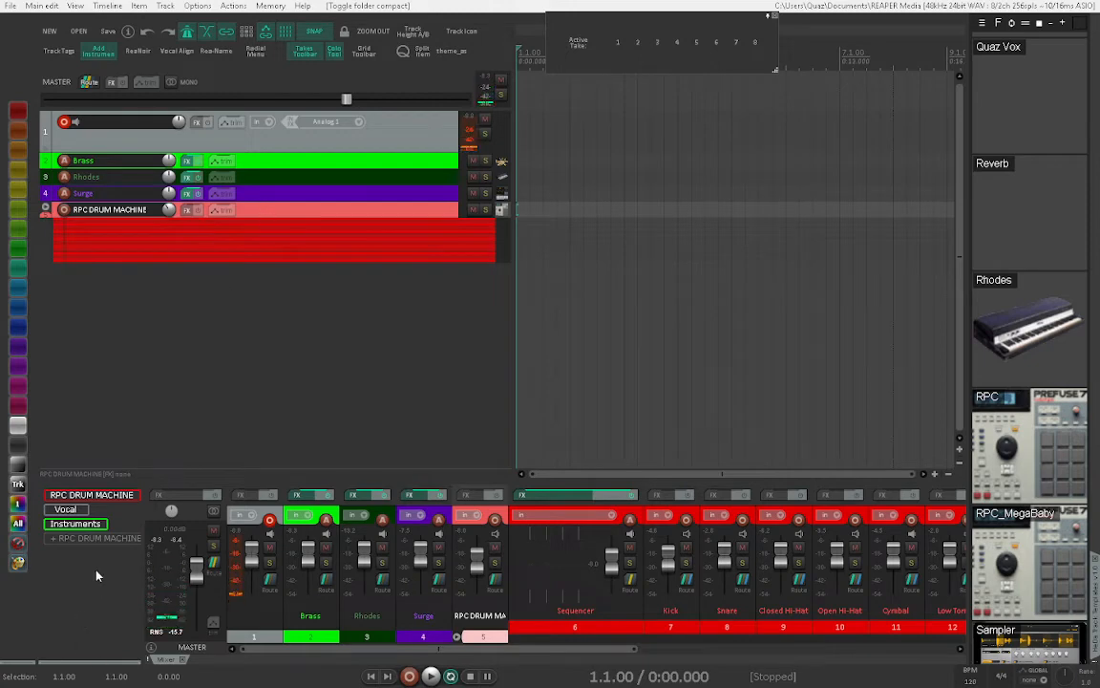
left_click(100, 540)
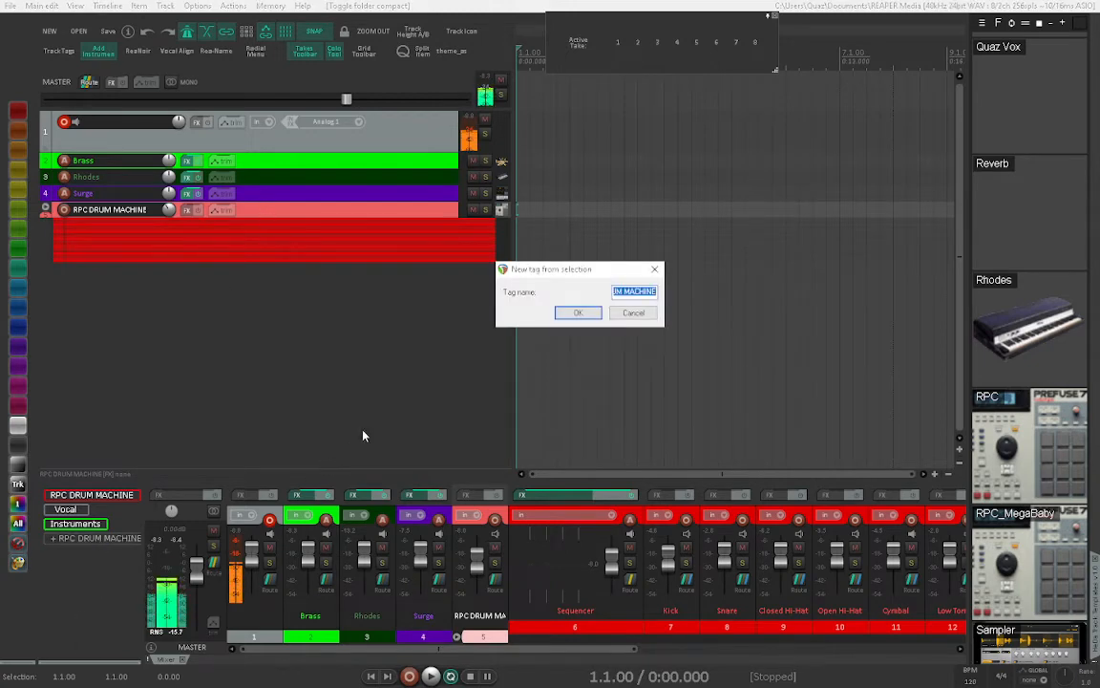
type("Drums")
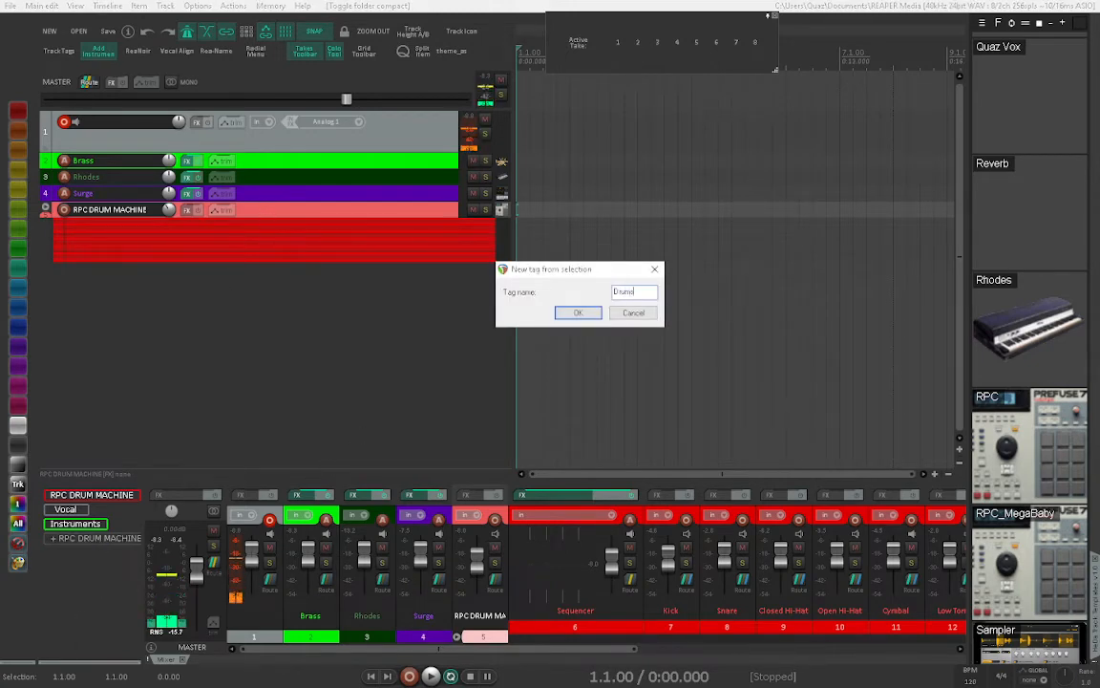
key("Return")
Step: Clear the track selection and show only the track tagged Drums
left_click(296, 411)
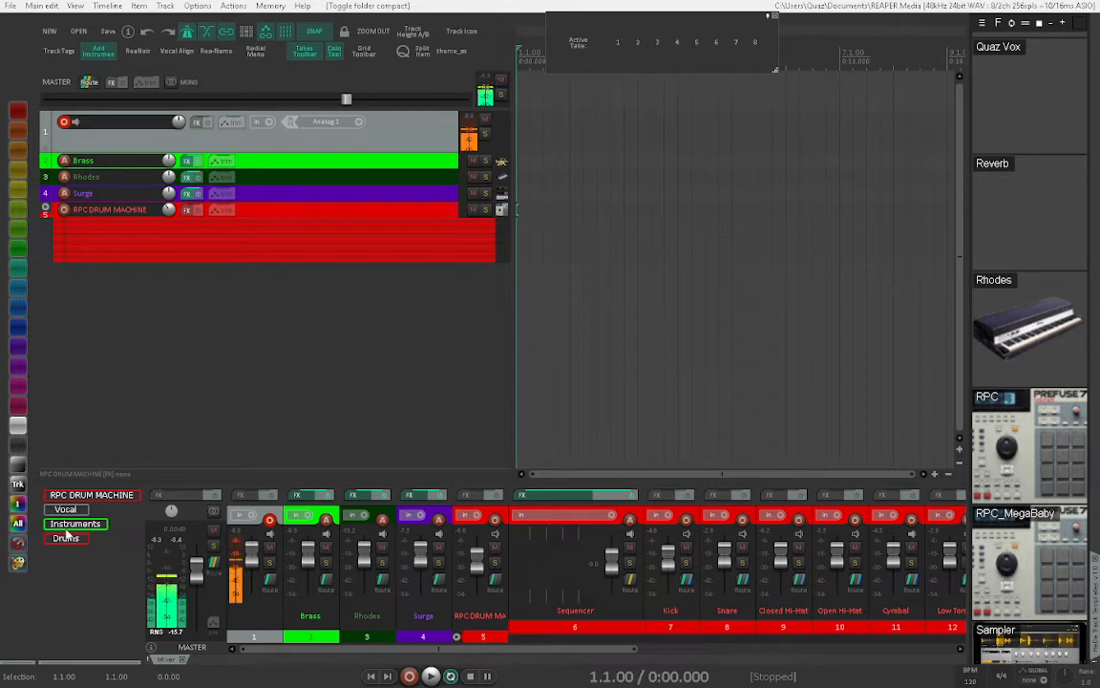
left_click(66, 539)
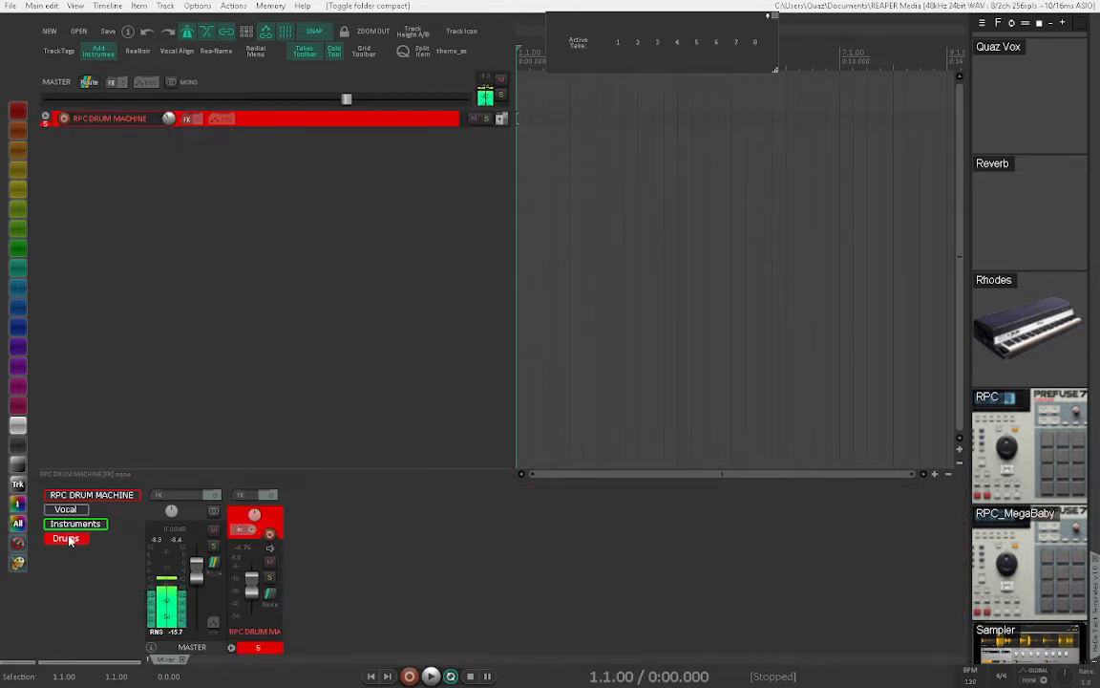
Step: Filter the track list by the Instruments and Vocal tags in turn, and bring all tracks back into view
left_click(70, 525)
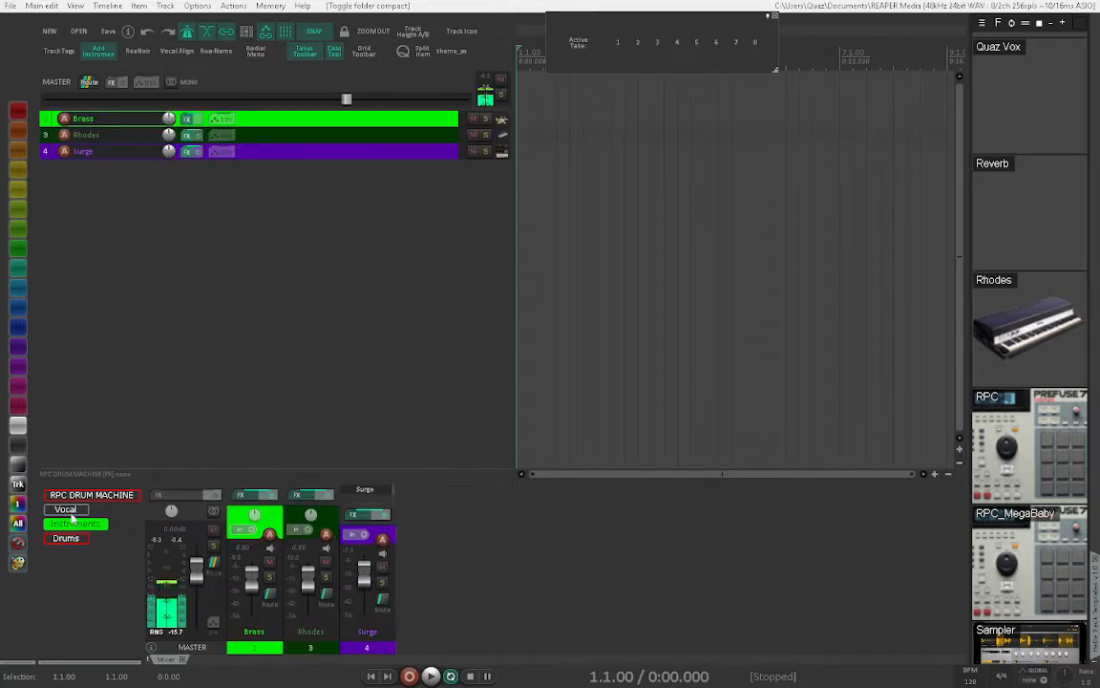
left_click(66, 510)
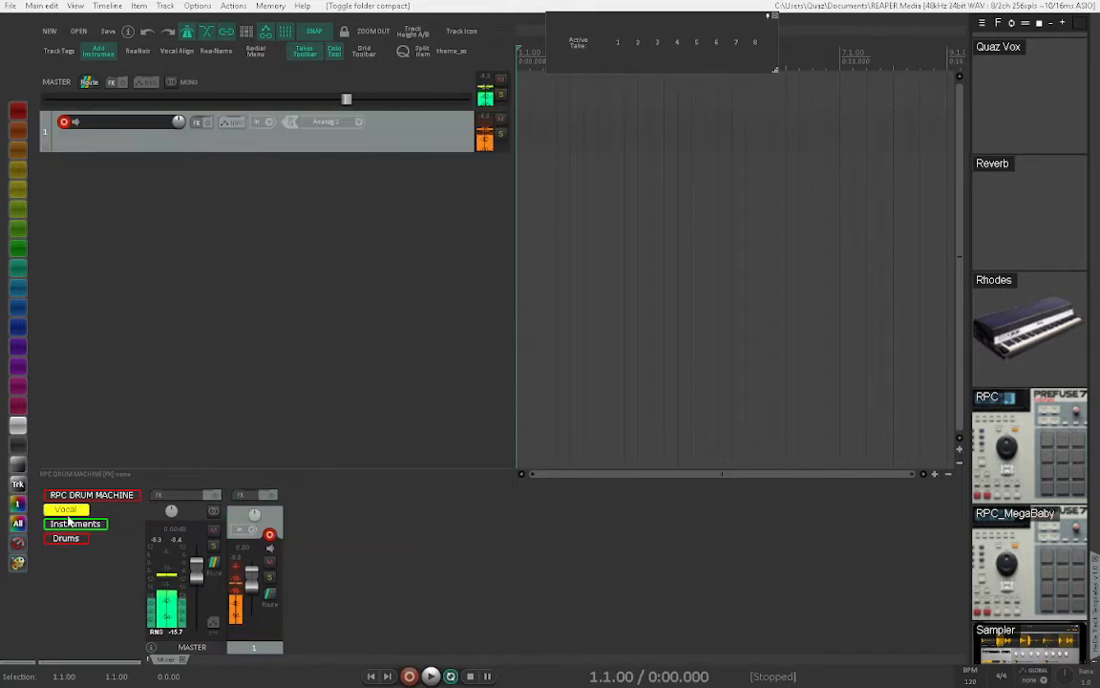
left_click(67, 511)
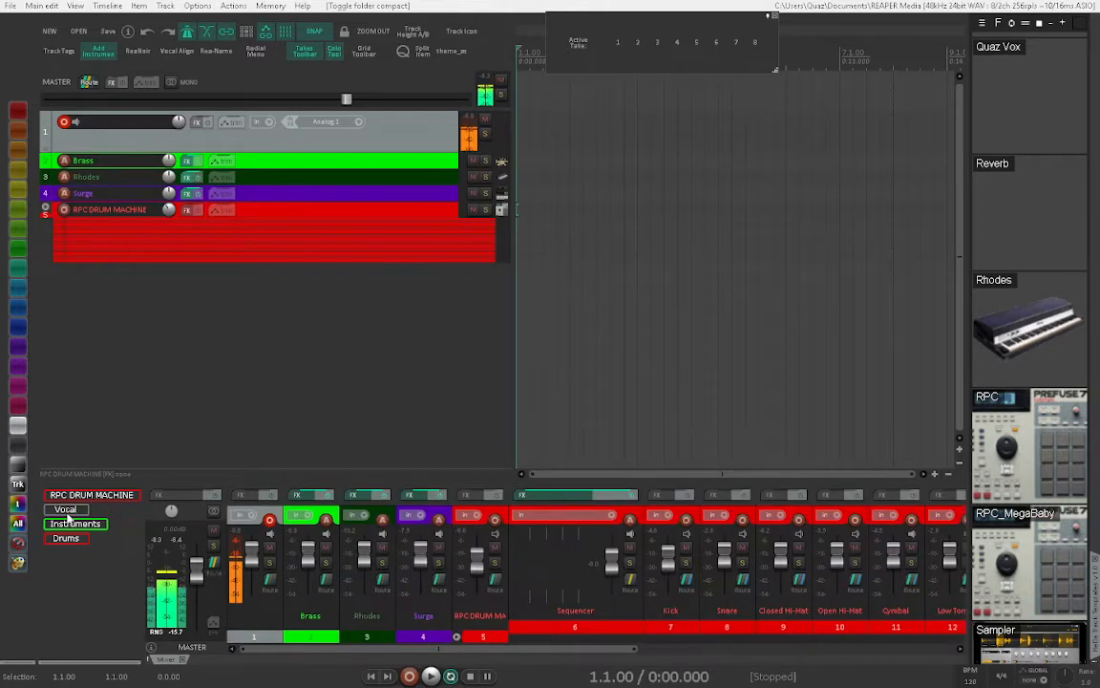
left_click(67, 511)
left_click(67, 511)
left_click(67, 511)
left_click(67, 511)
left_click(67, 511)
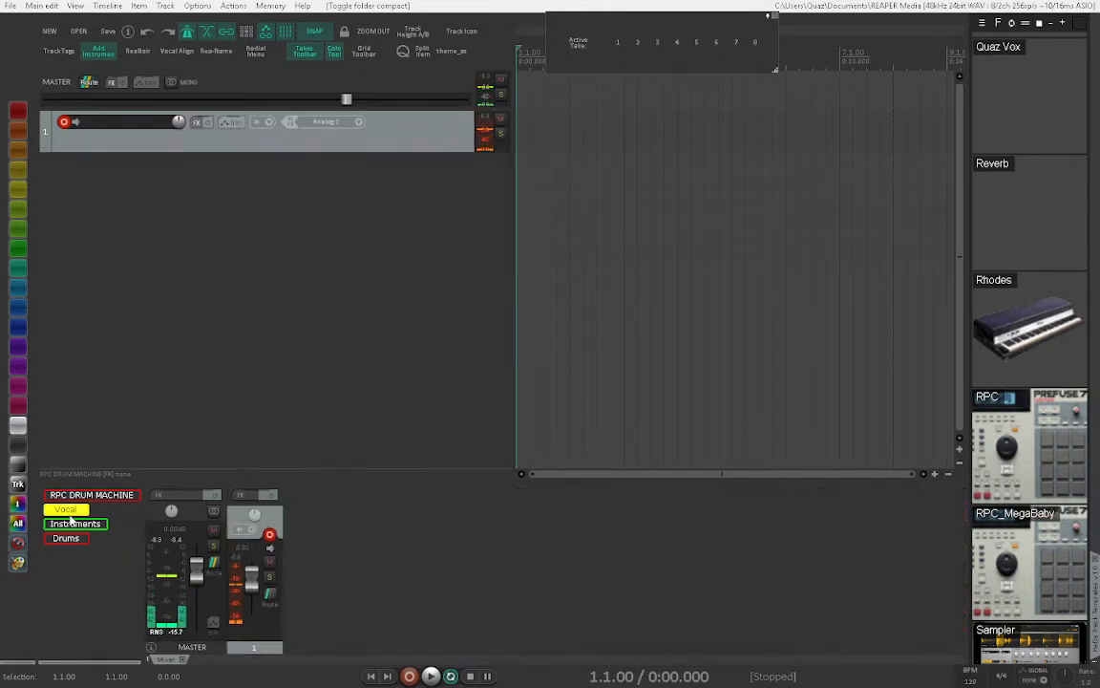
left_click(69, 513)
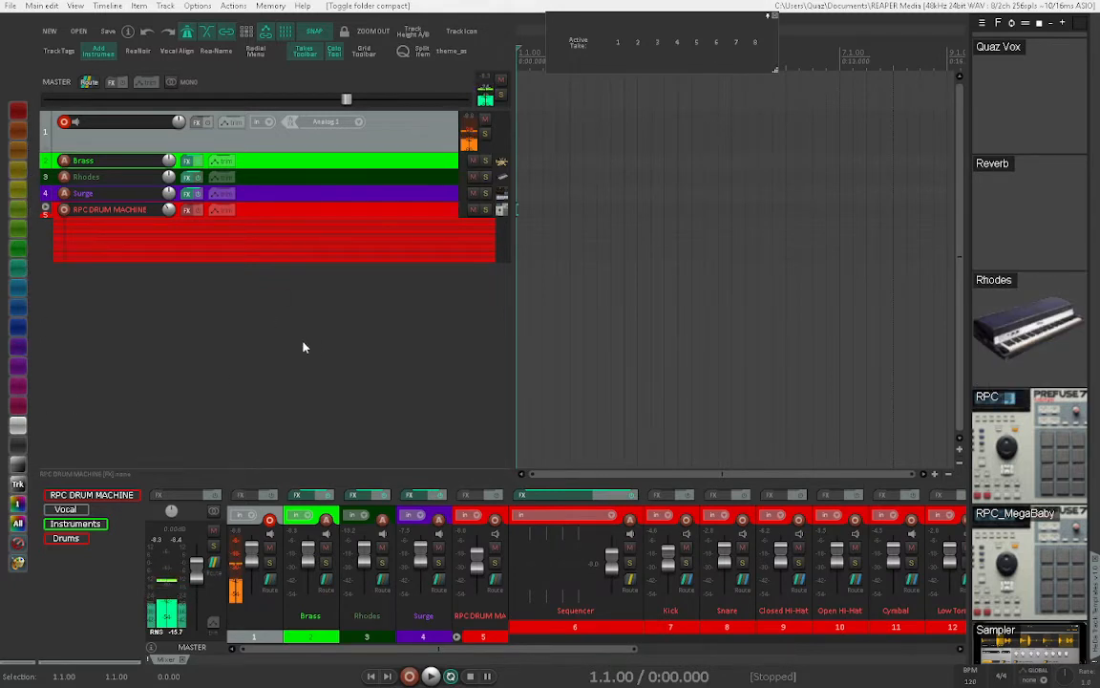
Step: Open the Radial Menu and look through its Recording, Track and Options categories
left_click(243, 55)
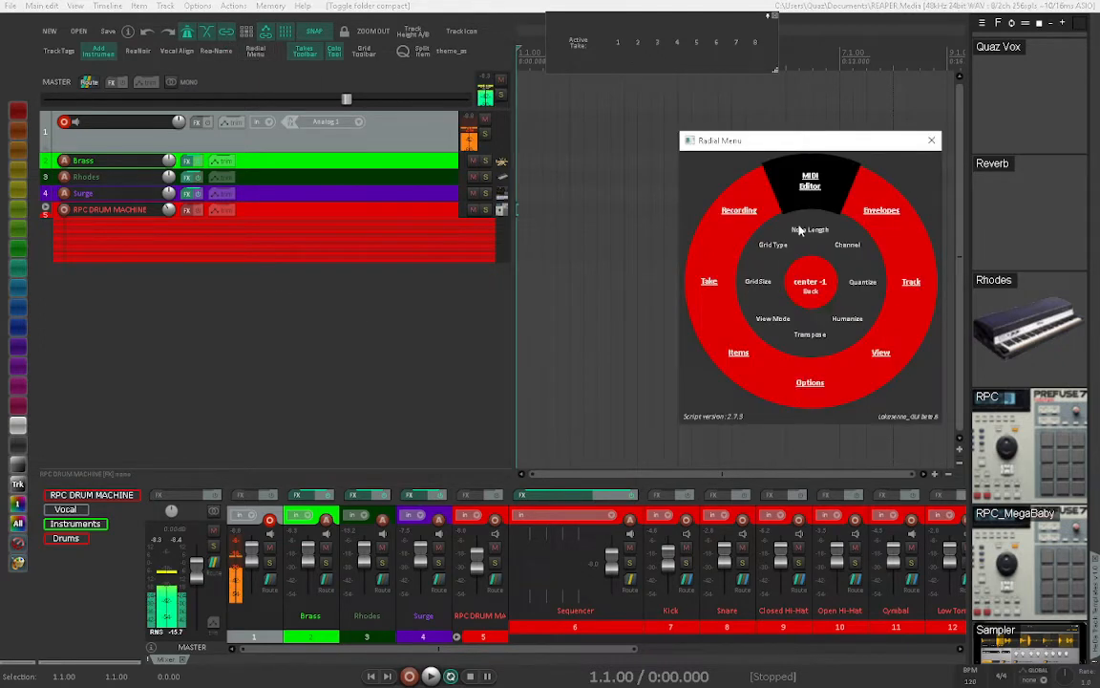
left_click(738, 215)
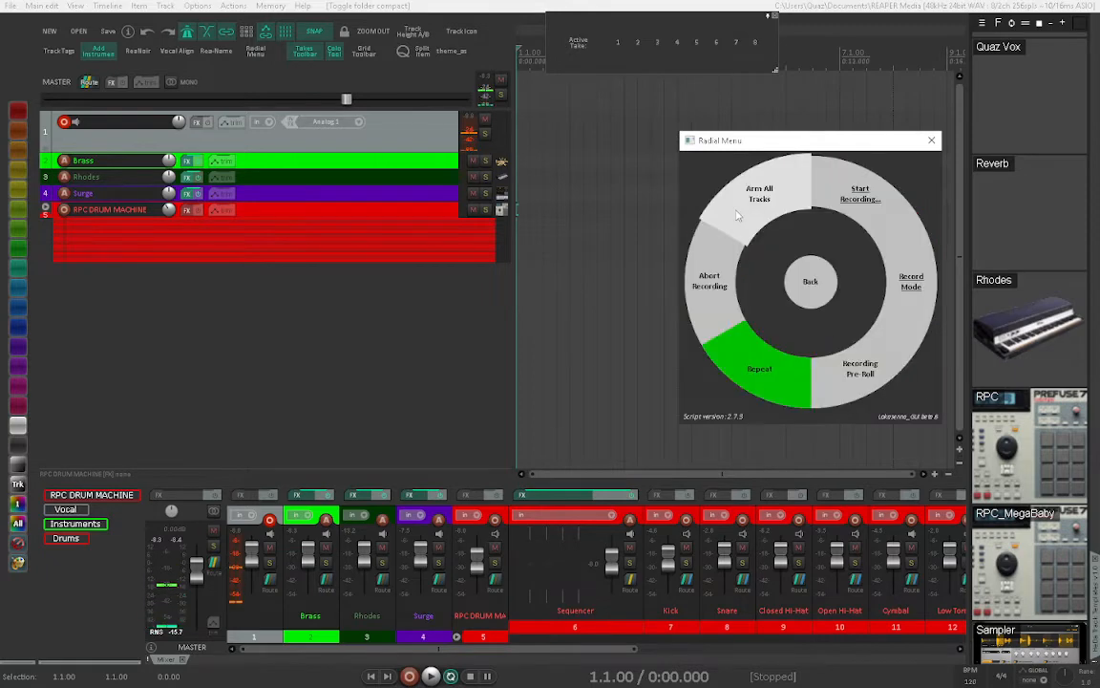
left_click(812, 294)
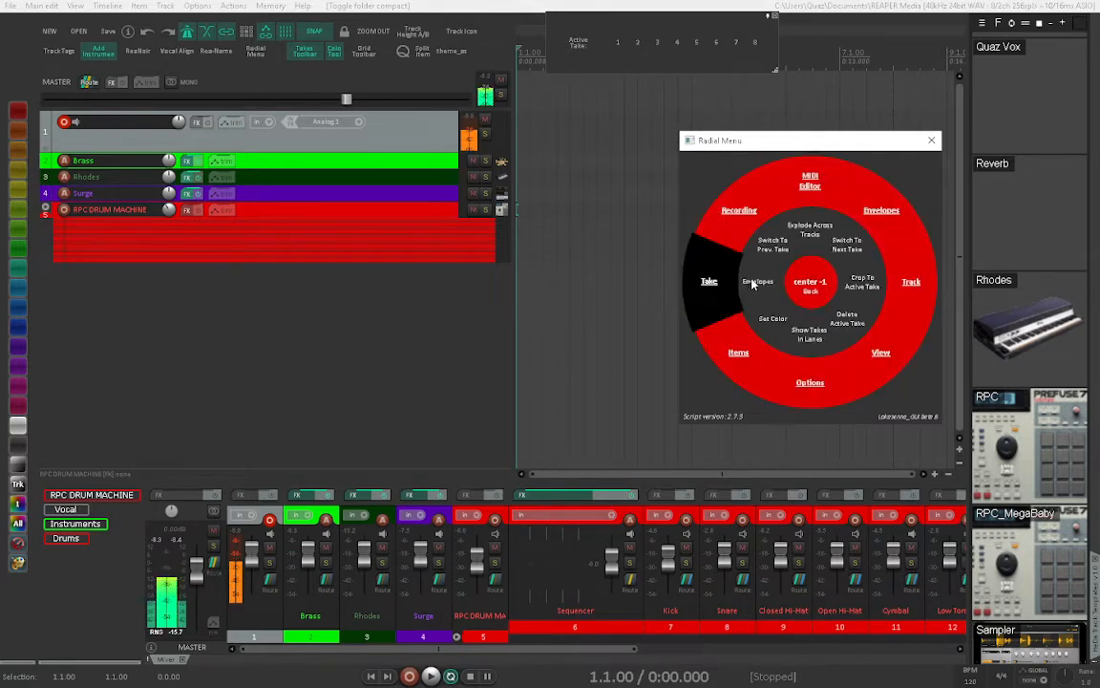
left_click(909, 282)
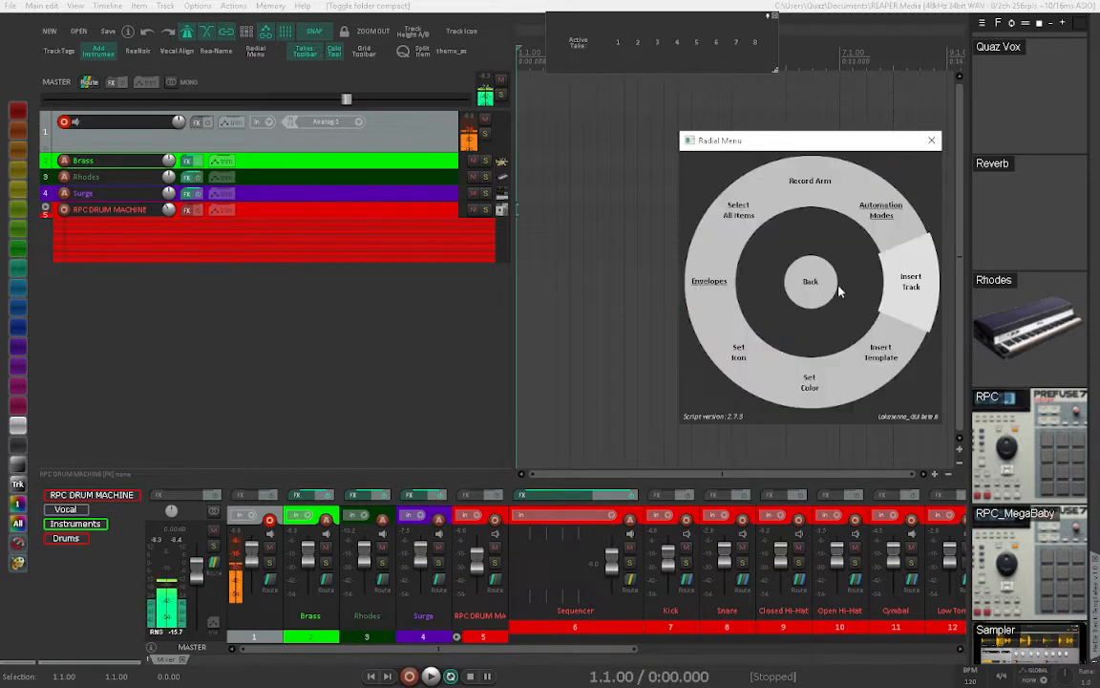
left_click(807, 282)
left_click(794, 394)
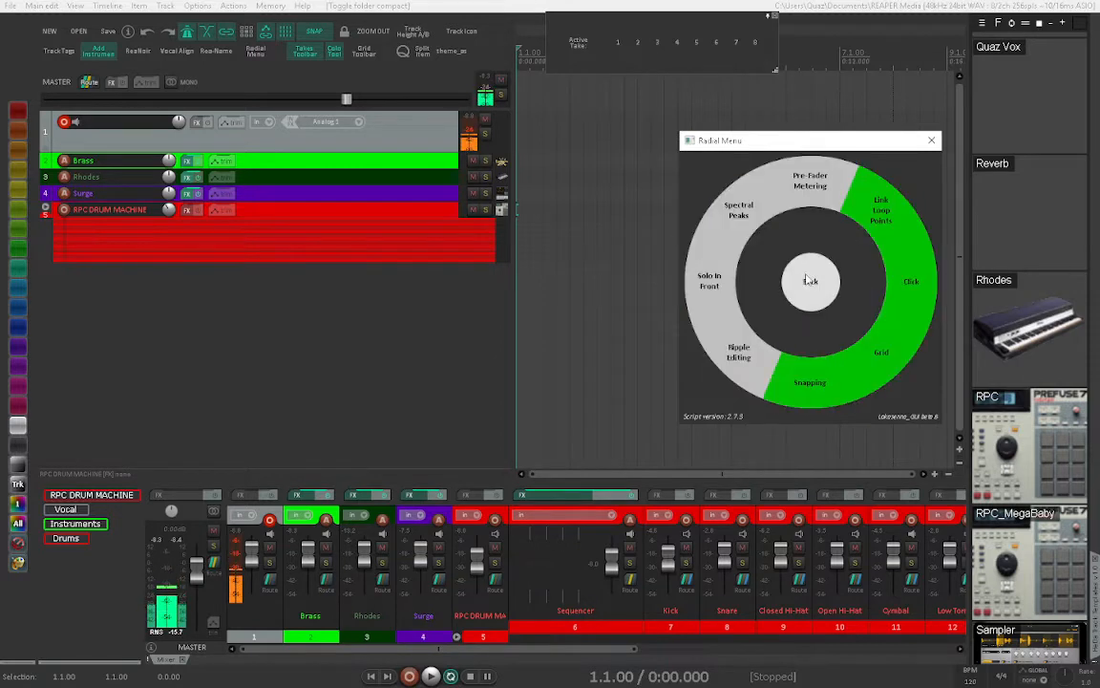
left_click(809, 282)
Step: Open the Screensets/Layouts window from the Radial Menu's View category, bring it fully into view and close it
left_click(871, 352)
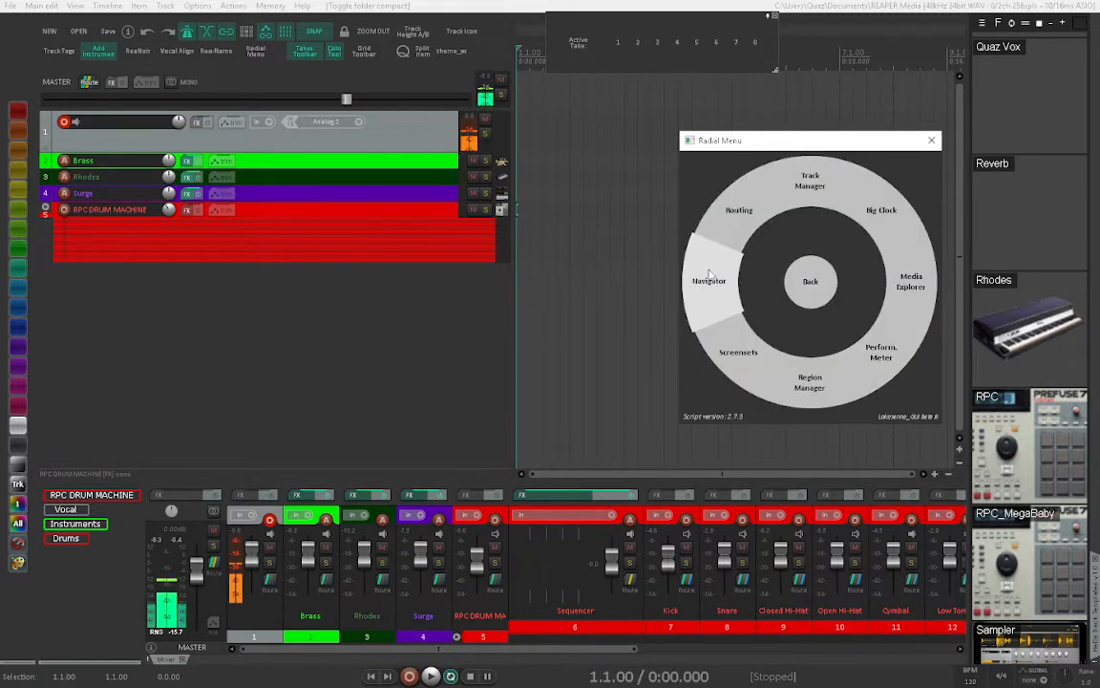
left_click(726, 352)
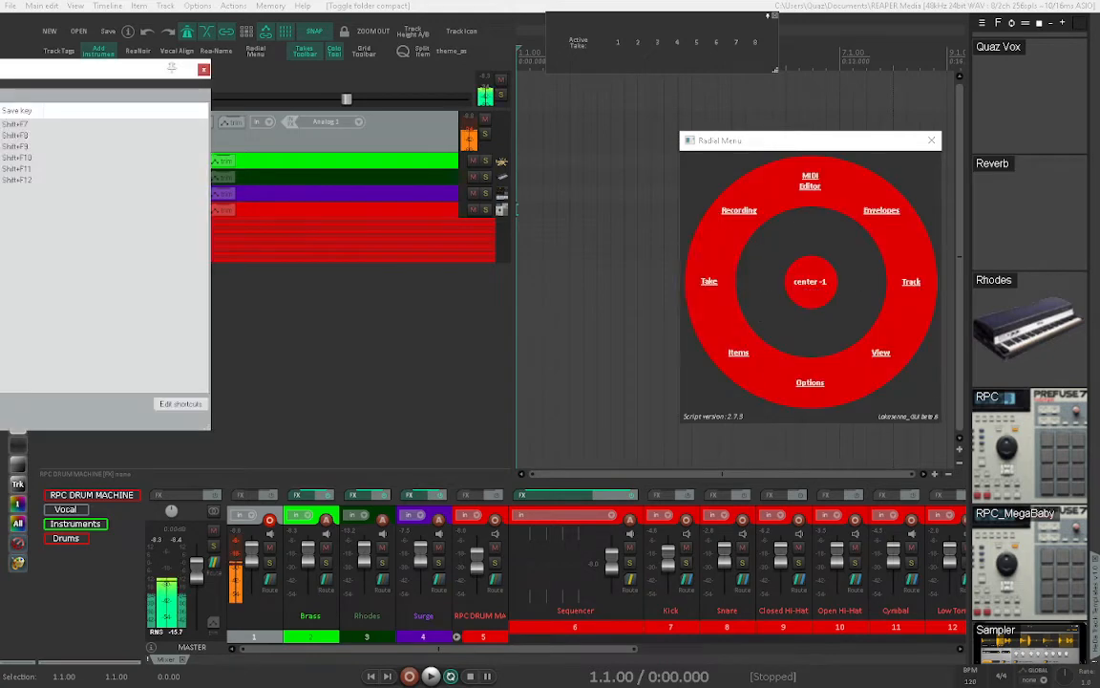
left_click_drag(28, 72, 535, 136)
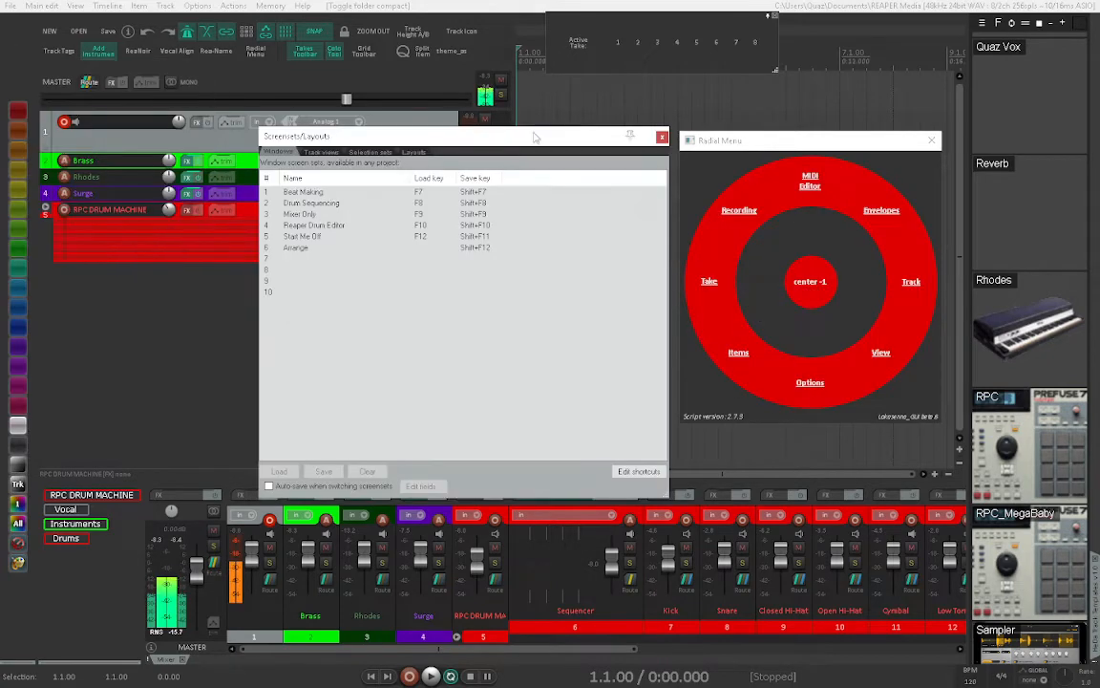
left_click(661, 139)
Step: Review the Radial Menu's Track and Recording categories again and close the Radial Menu
mouse_move(904, 293)
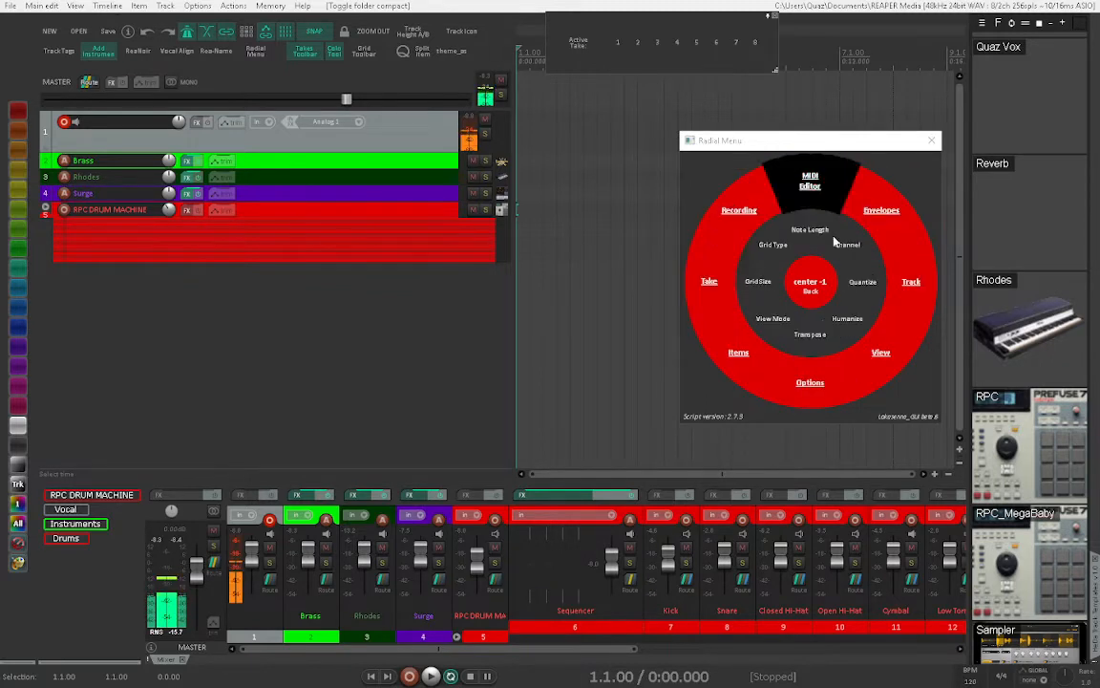
left_click(907, 287)
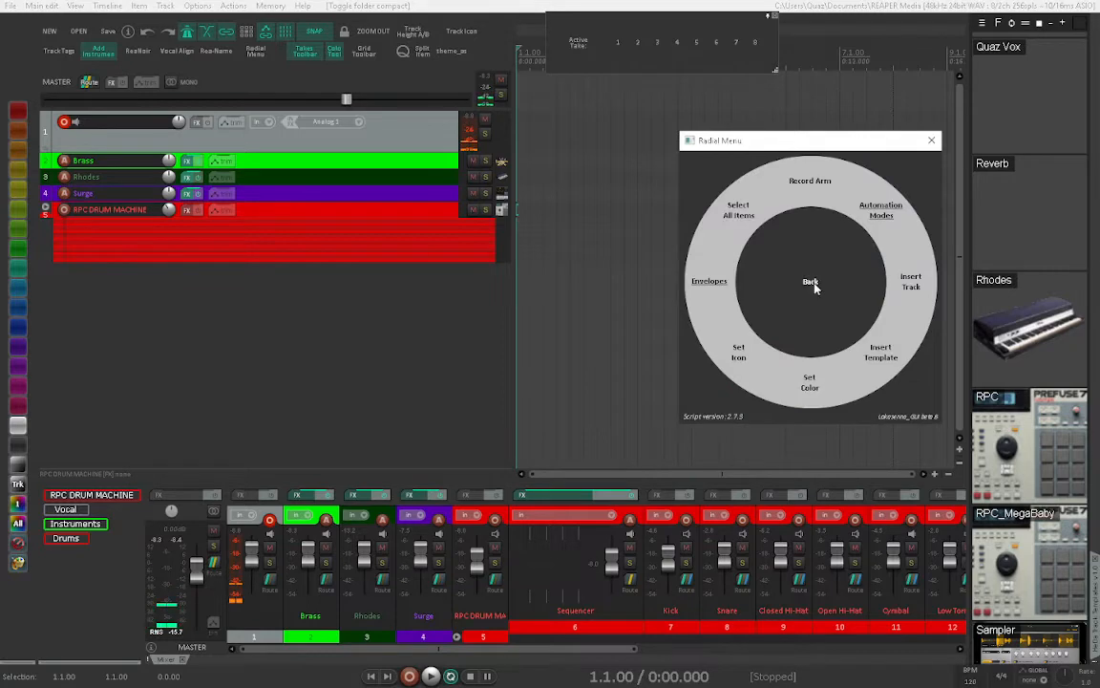
left_click(814, 287)
left_click(738, 212)
left_click(798, 292)
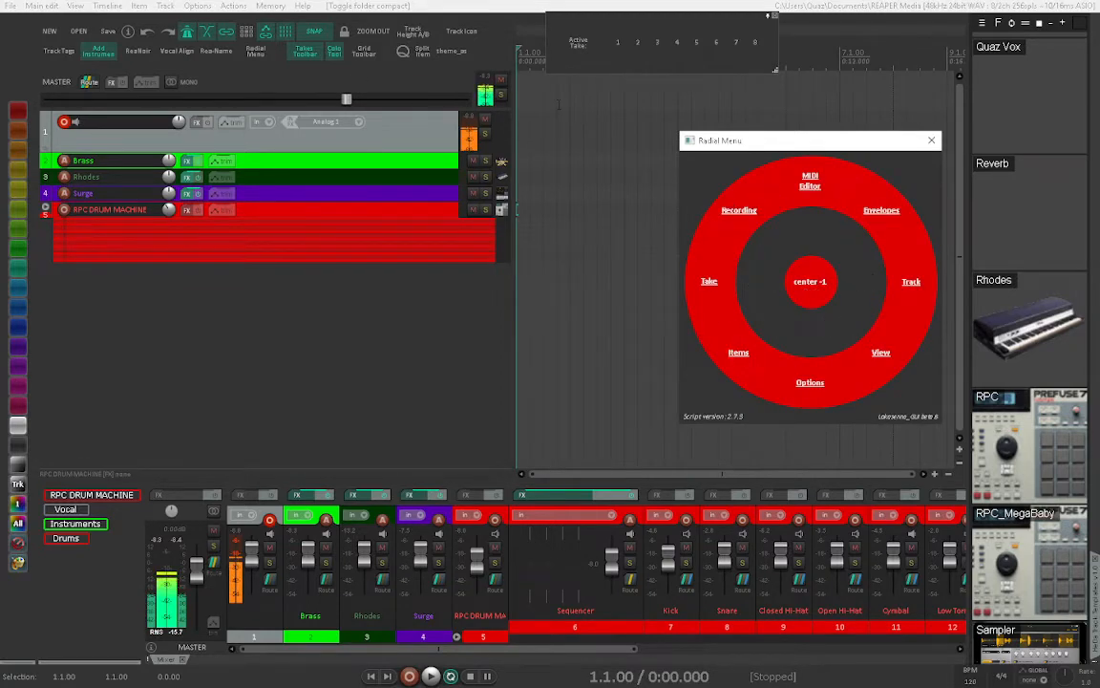
left_click(932, 141)
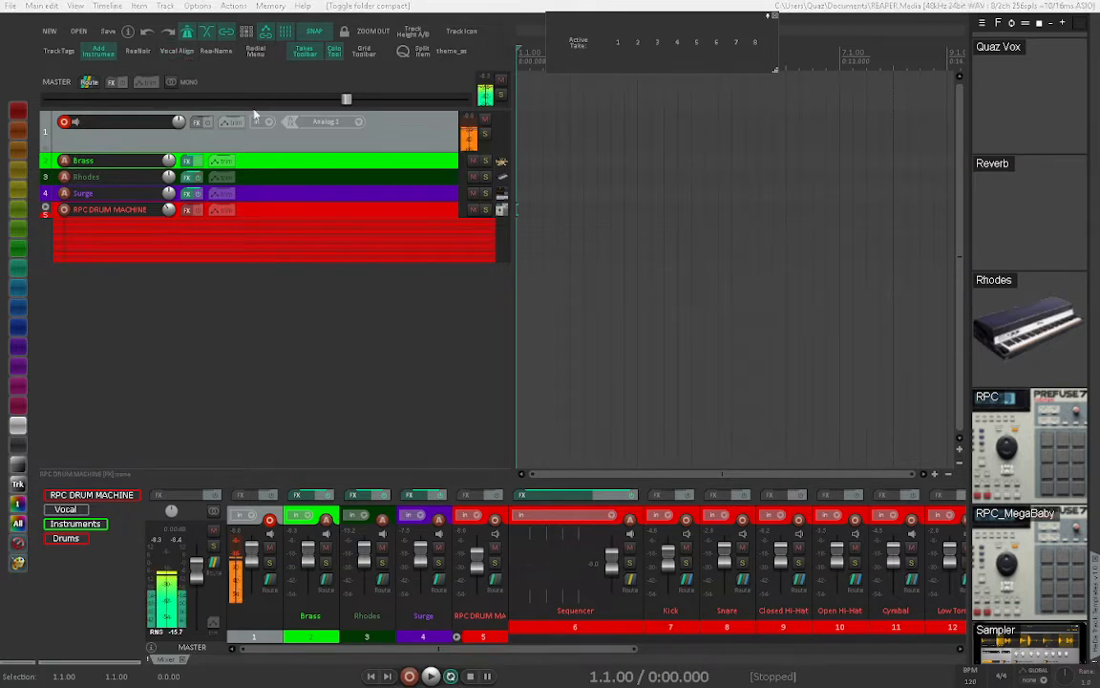
Step: Place the mpl Align takes window over the arrange area and open the ReaNoir colour tool beside it
left_click_drag(1070, 133, 681, 139)
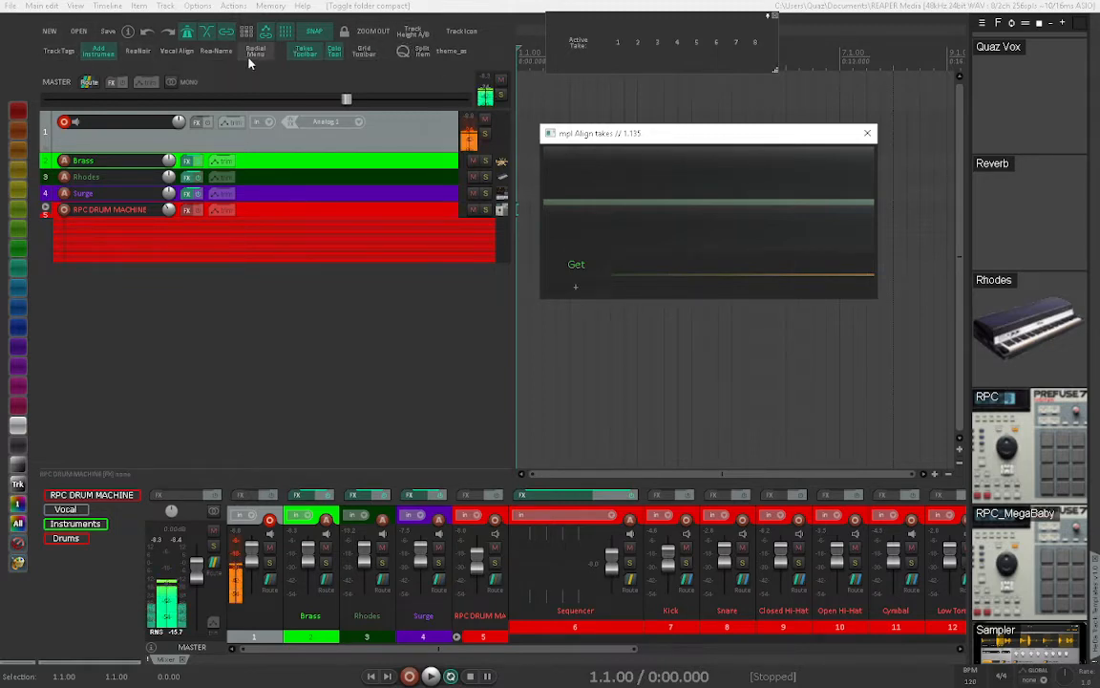
left_click(140, 50)
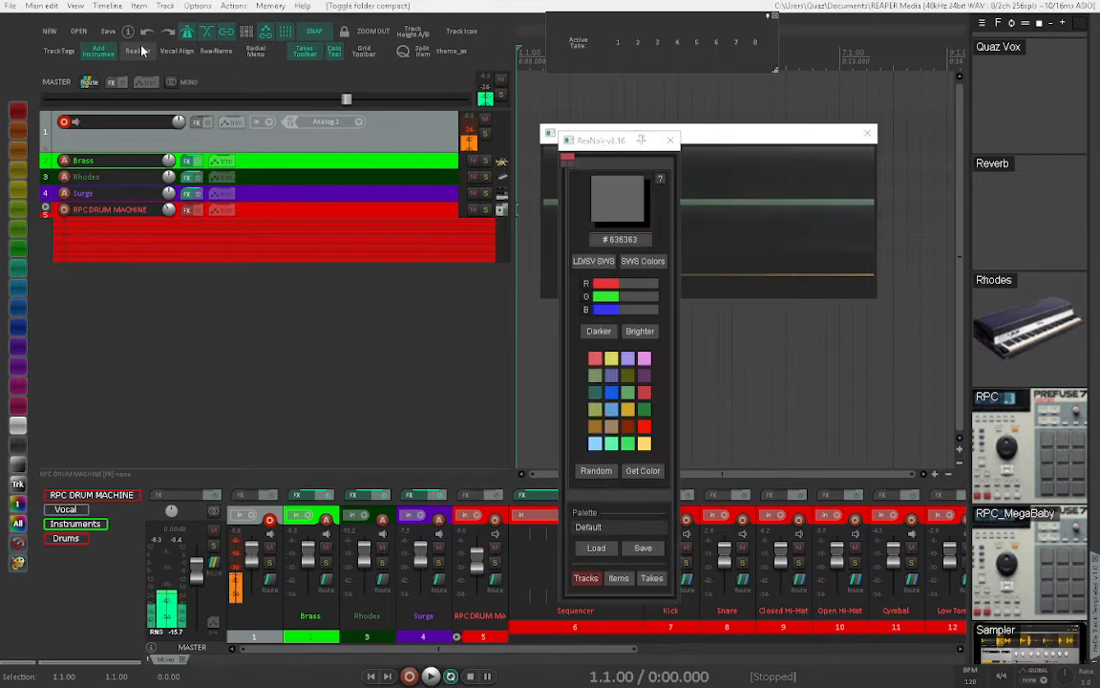
left_click_drag(612, 143, 448, 99)
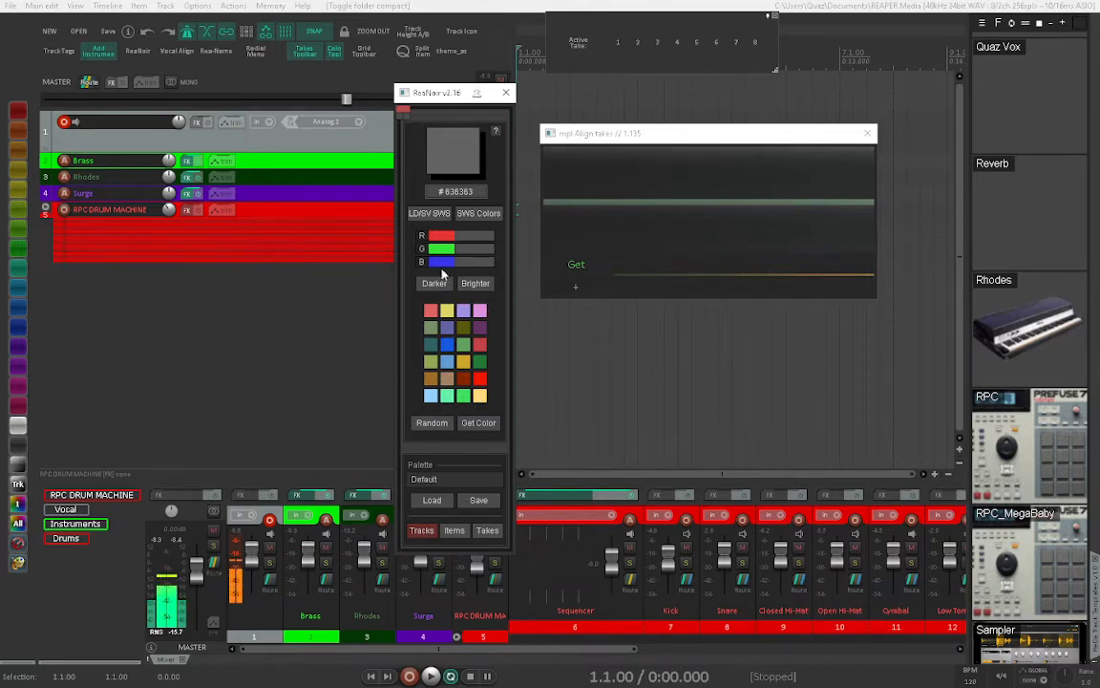
Step: Mix the custom blue #3D639E with the RGB sliders and apply it to the unnamed first track
left_click(299, 150)
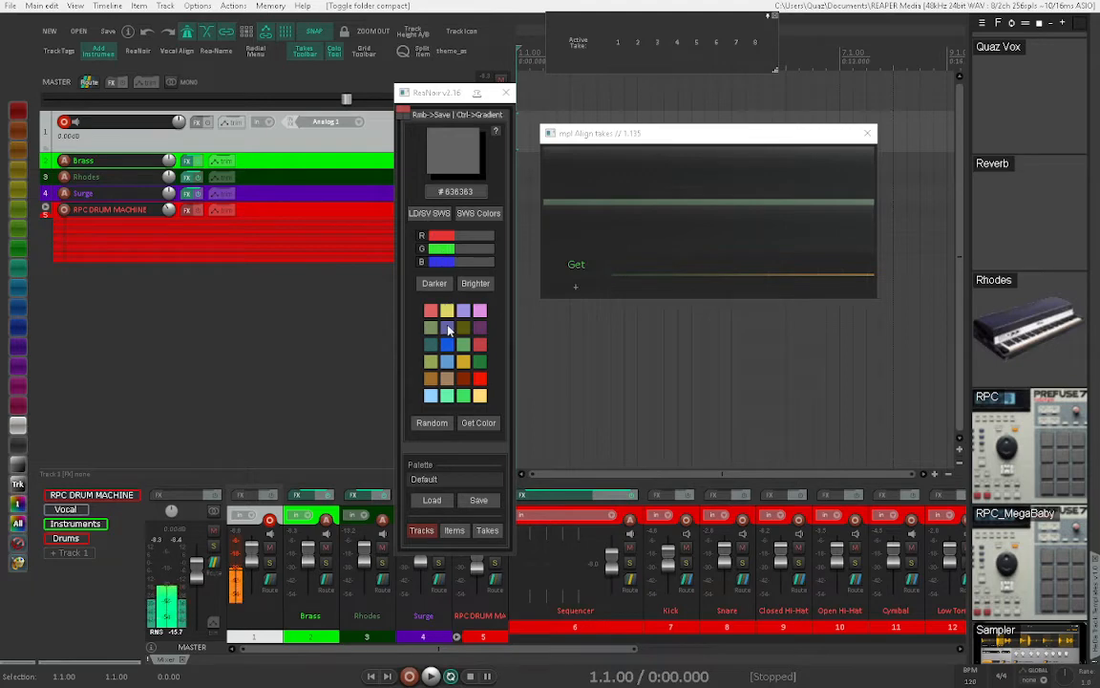
left_click_drag(445, 240, 472, 262)
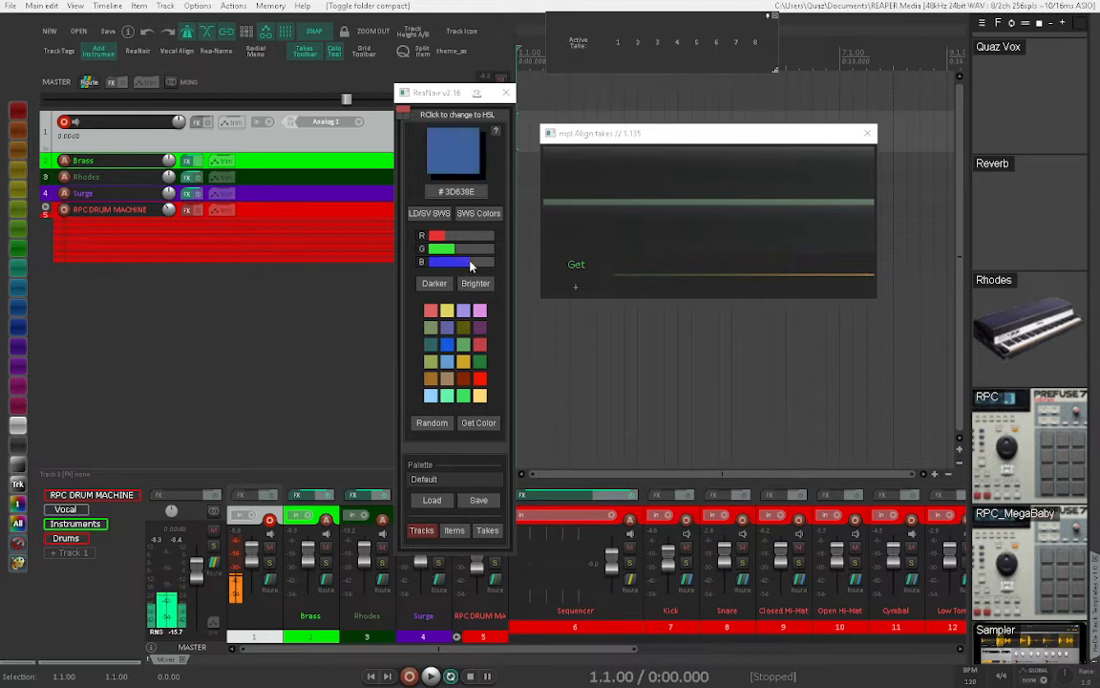
left_click(455, 167)
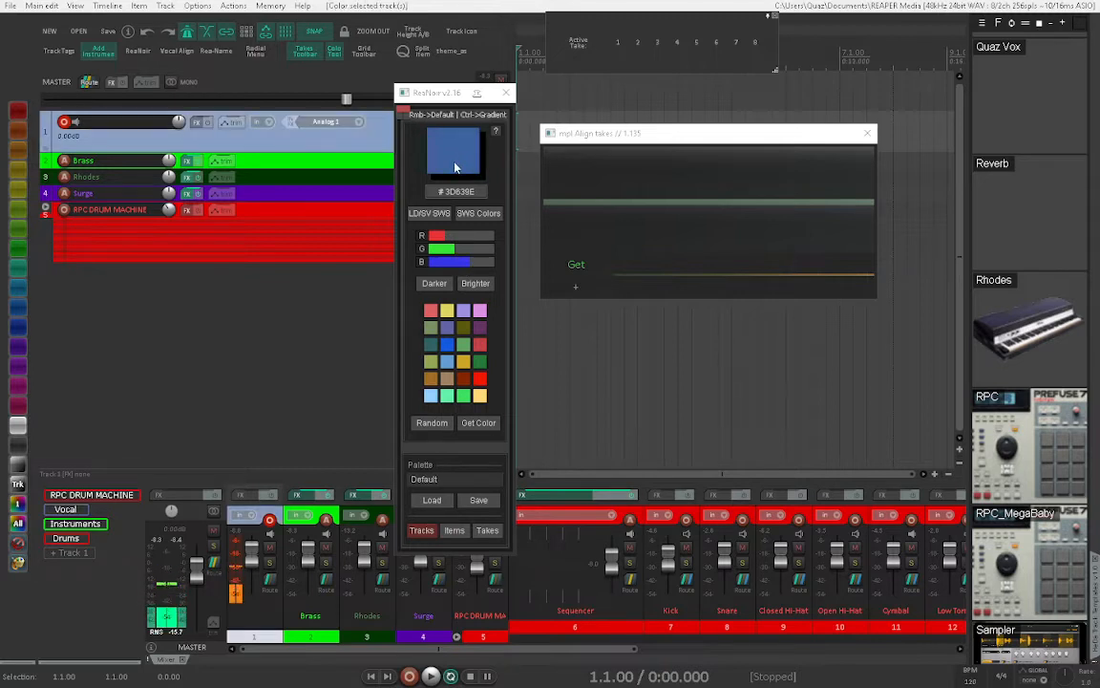
Step: Try several palette colours on the first track, settle on #6363A3, and close the ReaNoir colour tool
left_click(465, 312)
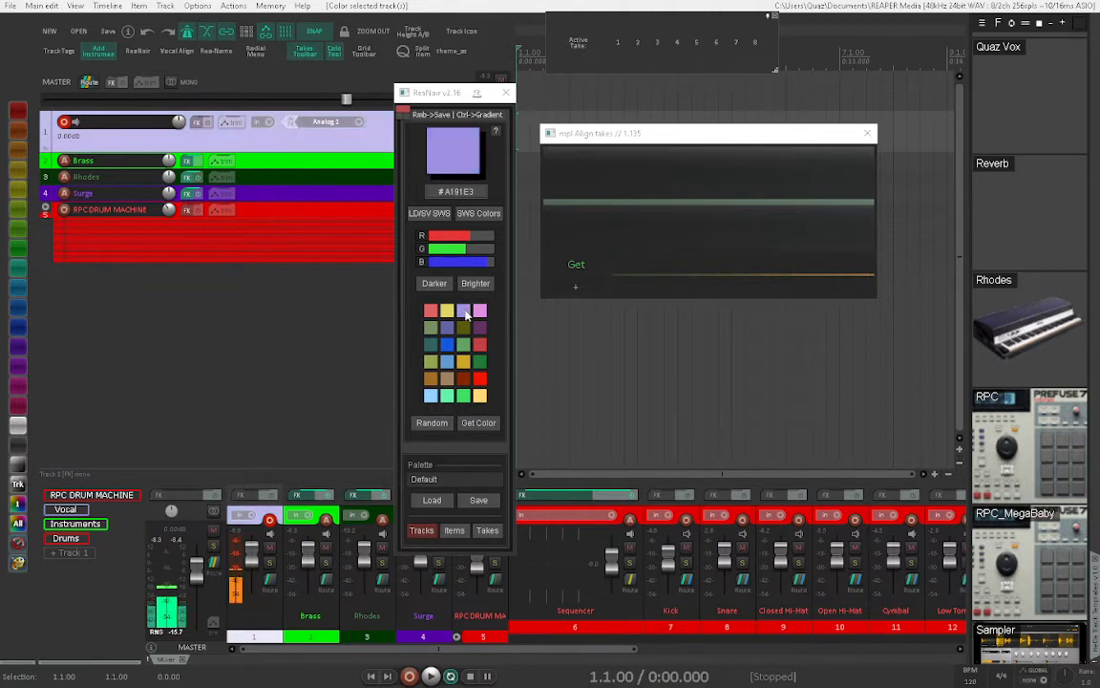
left_click(463, 362)
left_click(447, 361)
left_click(447, 328)
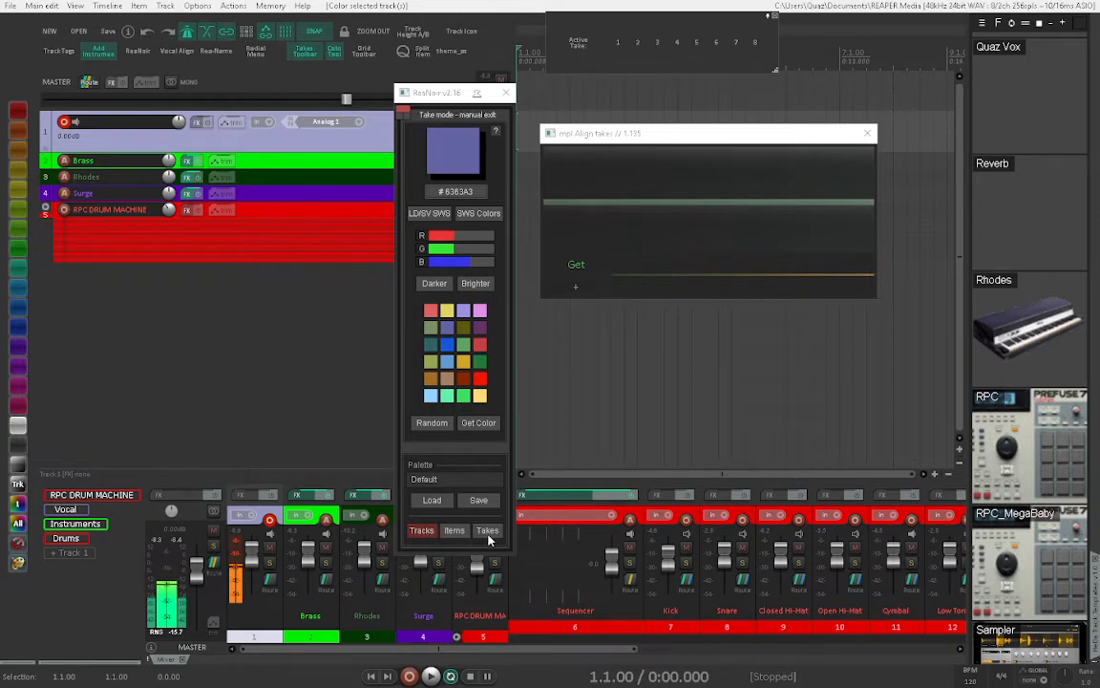
left_click(506, 93)
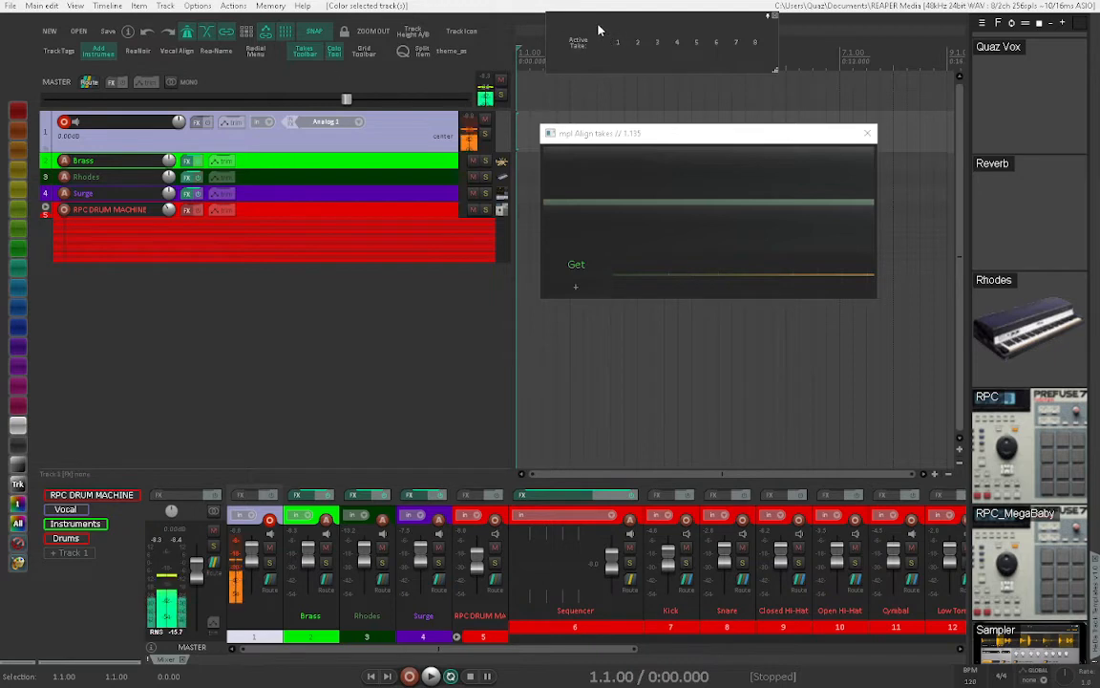
Step: Record a first take on track 1, keeping the Active Take toolbar and the Align takes window clear of its lane
left_click_drag(596, 29, 354, 329)
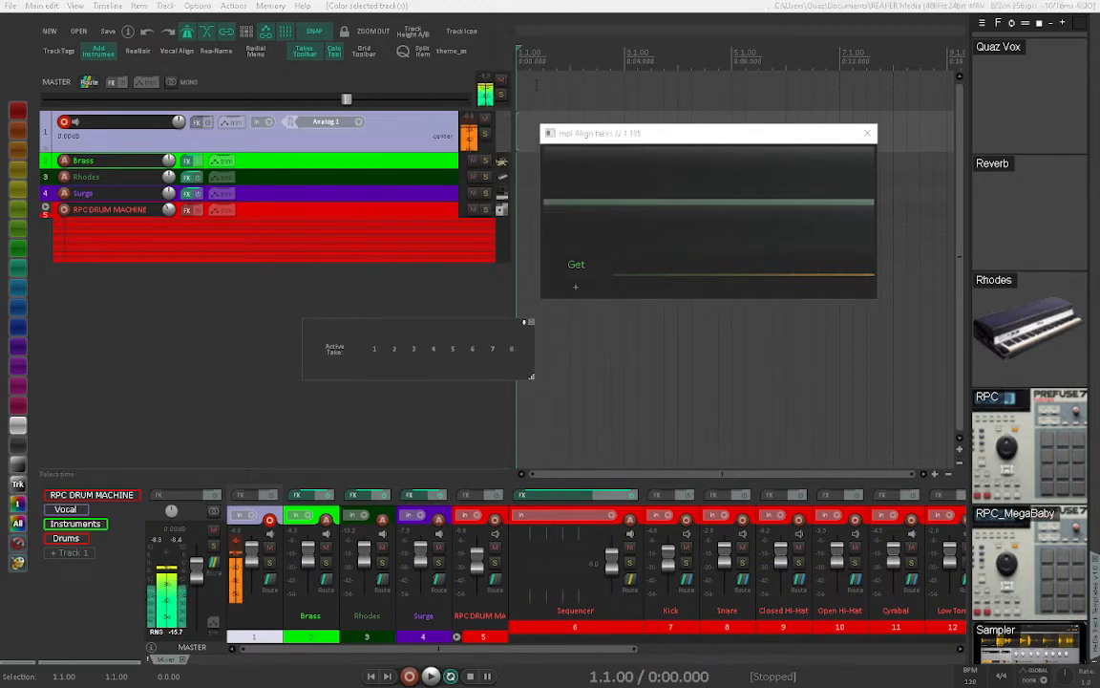
key("space")
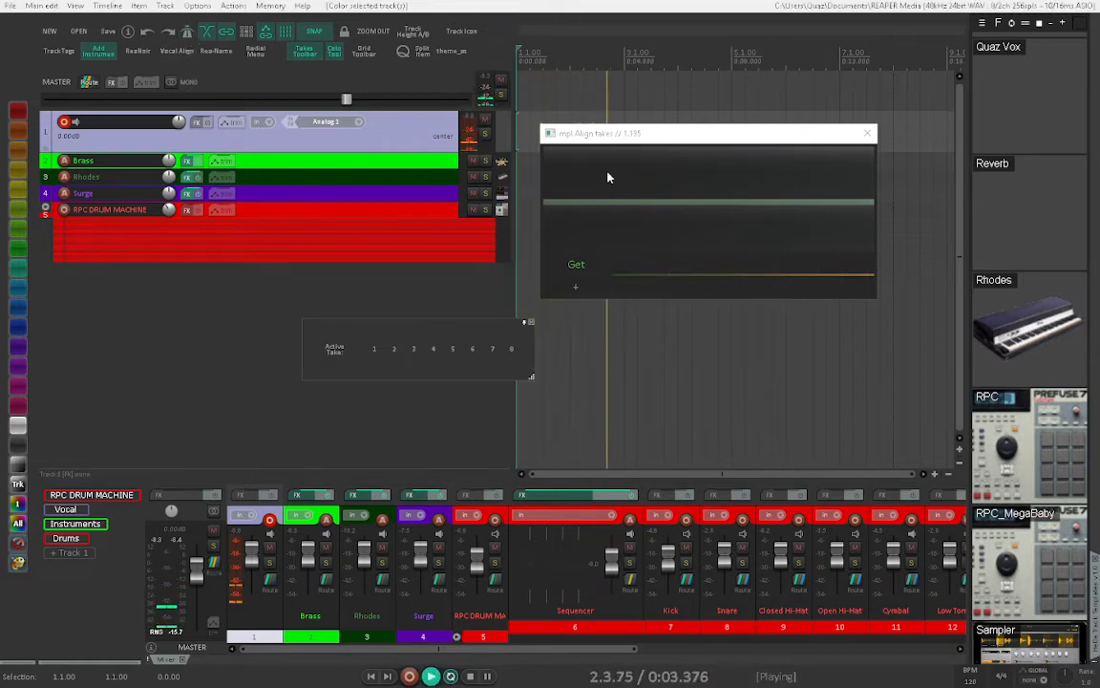
key("ctrl+r")
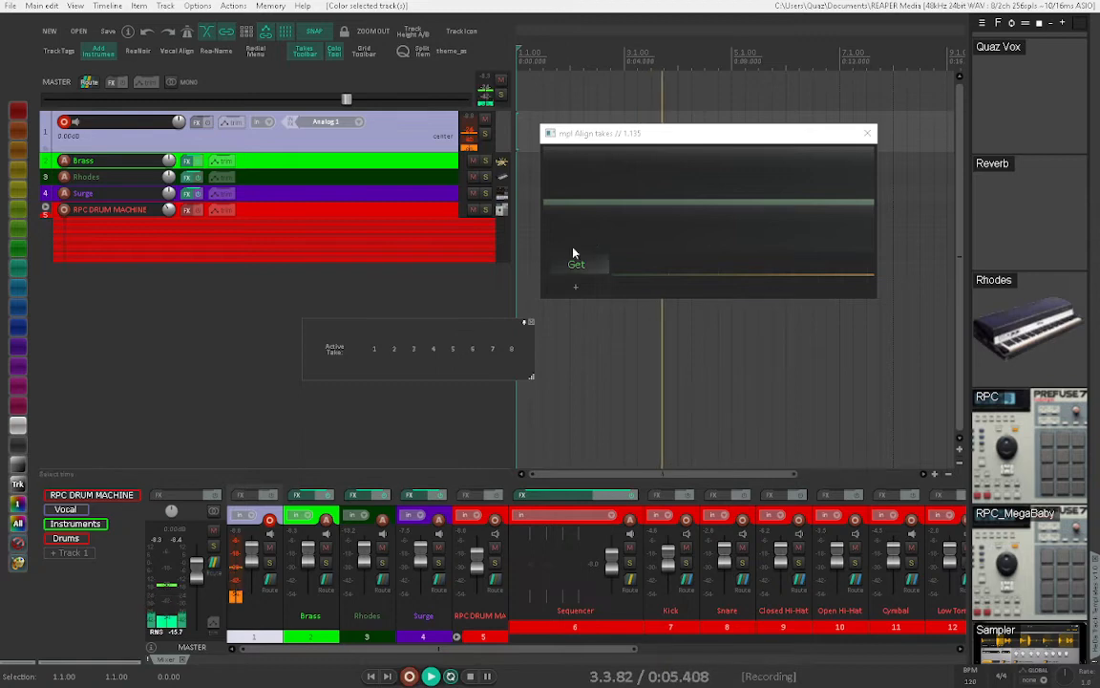
left_click_drag(687, 143, 737, 336)
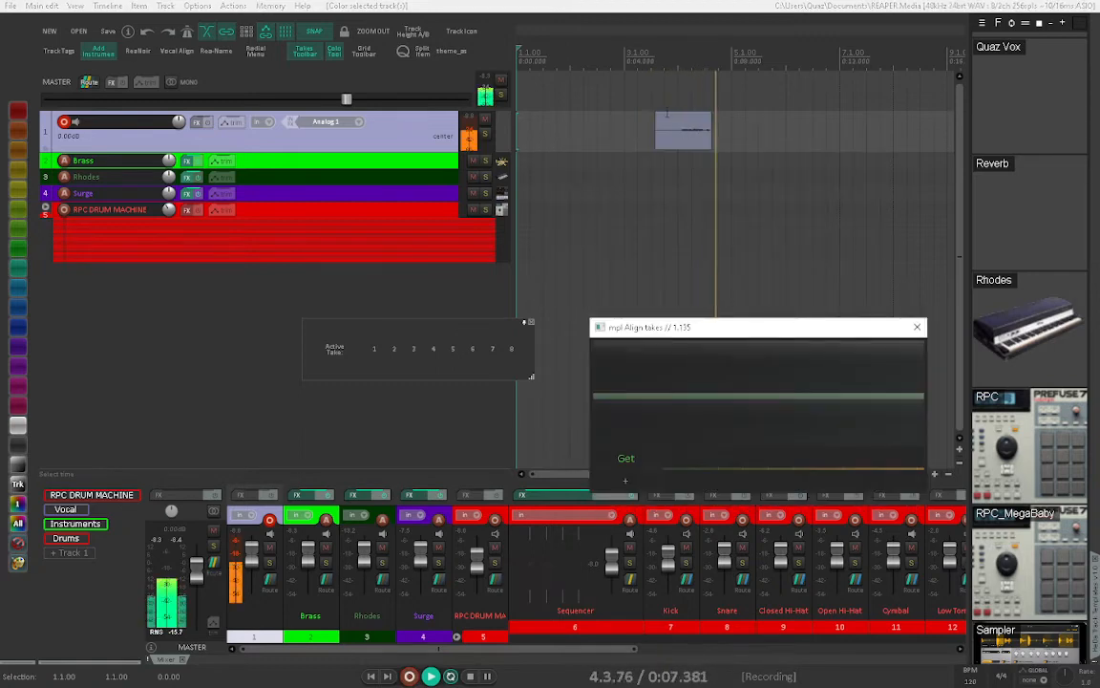
key("space")
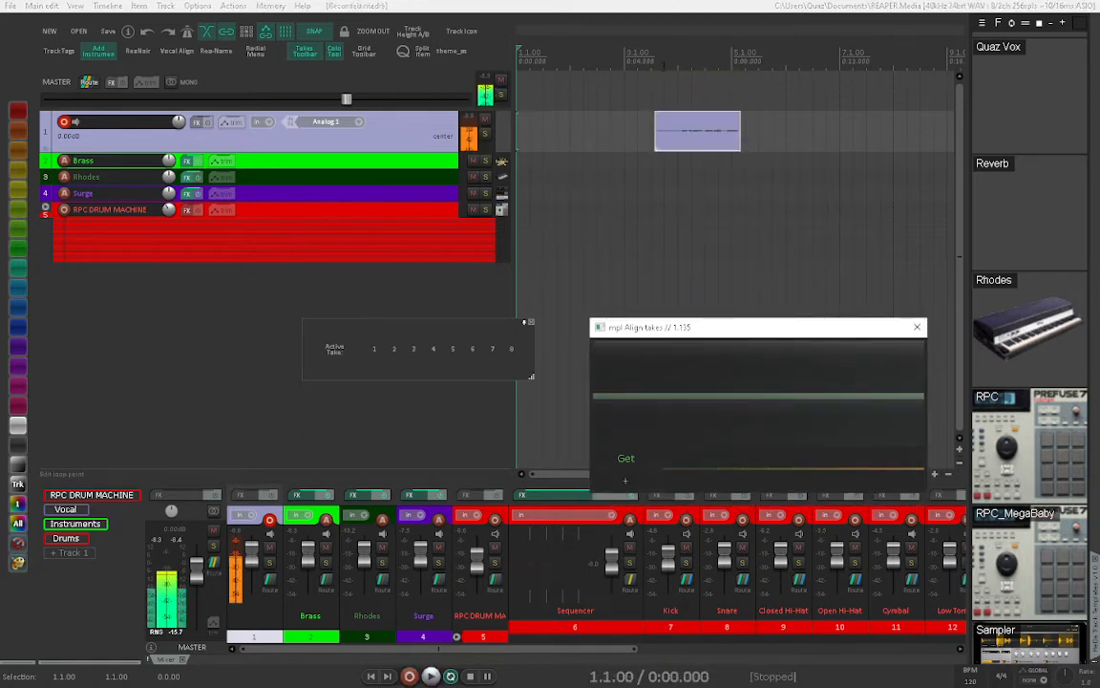
Step: Play from just inside the start of the recorded item and record a second take overlapping its end
left_click(664, 65)
key("space")
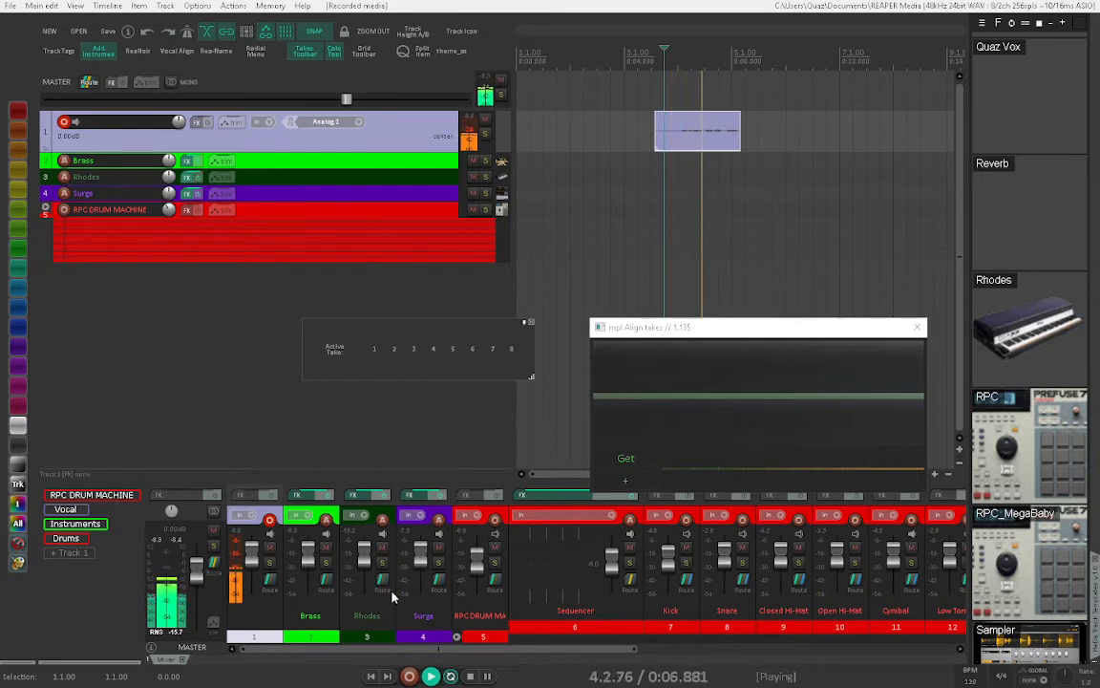
key("ctrl+r")
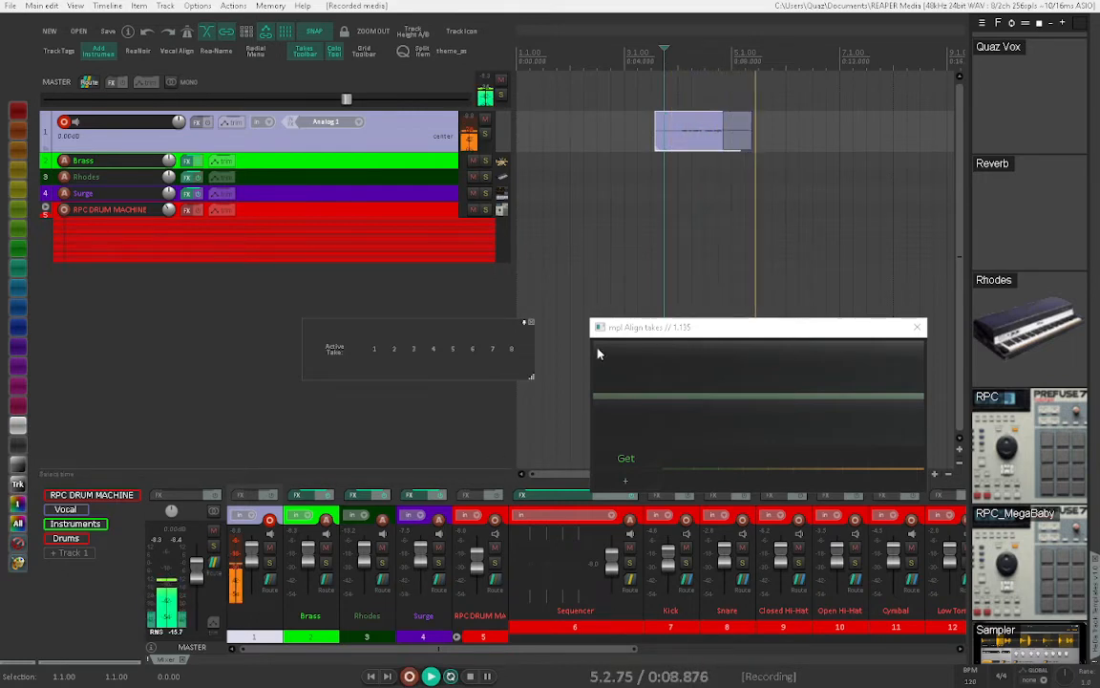
key("space")
Step: Stop the second take, play from inside the first item, and record a third take on track 1 starting before the second
key("space")
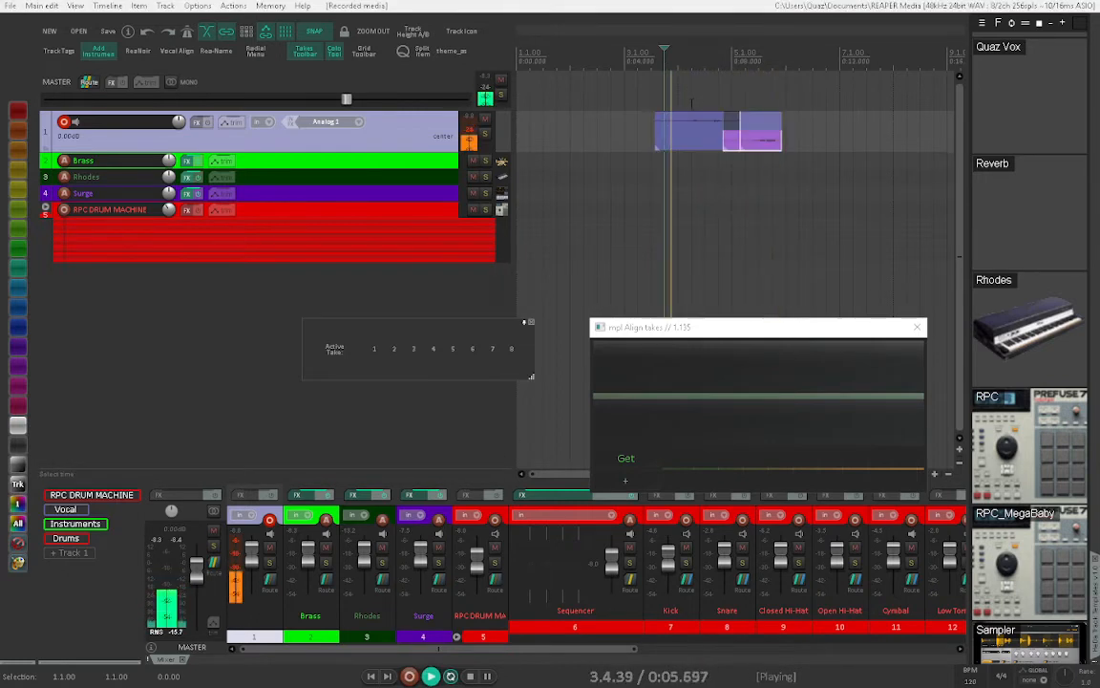
key("ctrl+r")
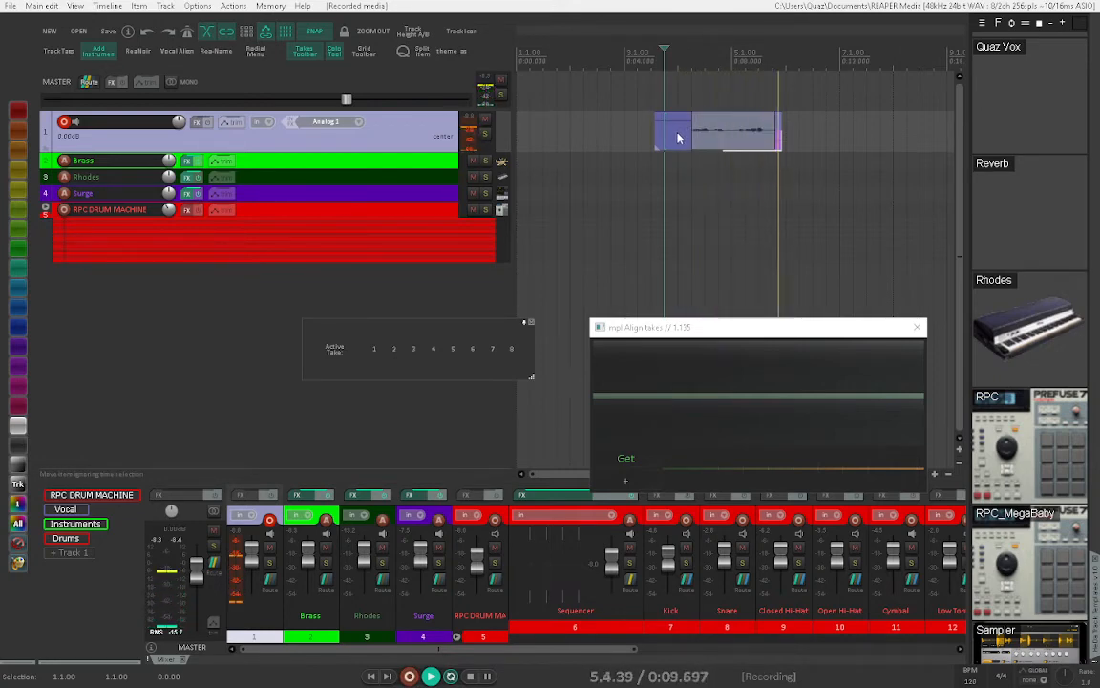
key("space")
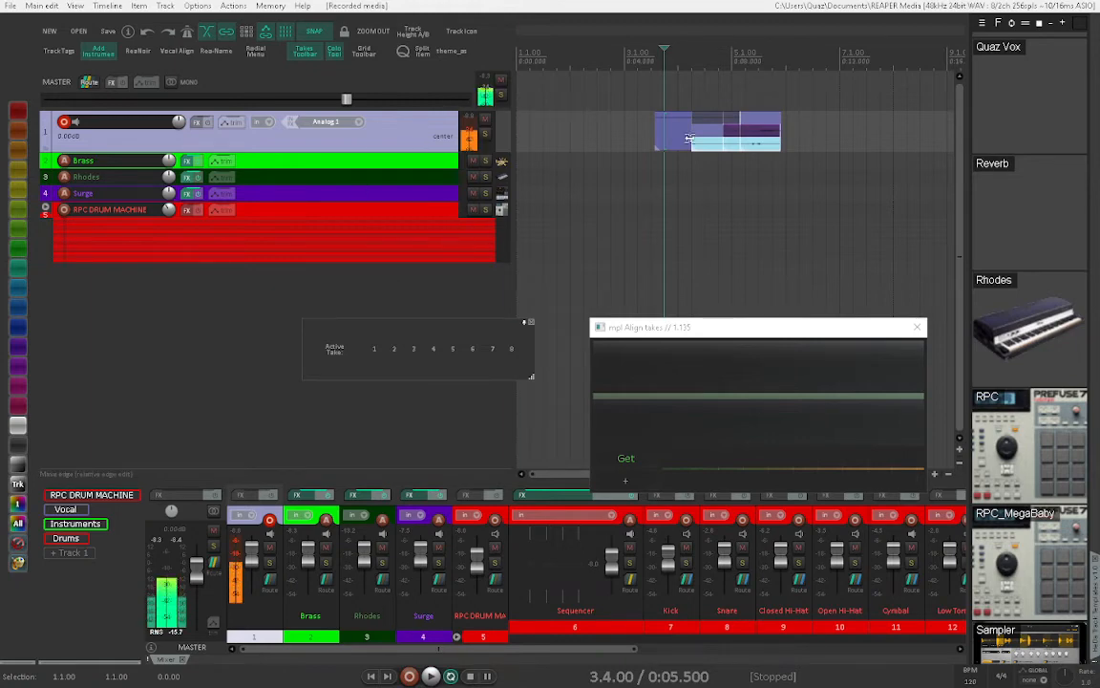
Step: Cycle the selected recorded items through takes 1 to 4 with the Active Take toolbar, ending on take 2
left_click(394, 350)
left_click(415, 352)
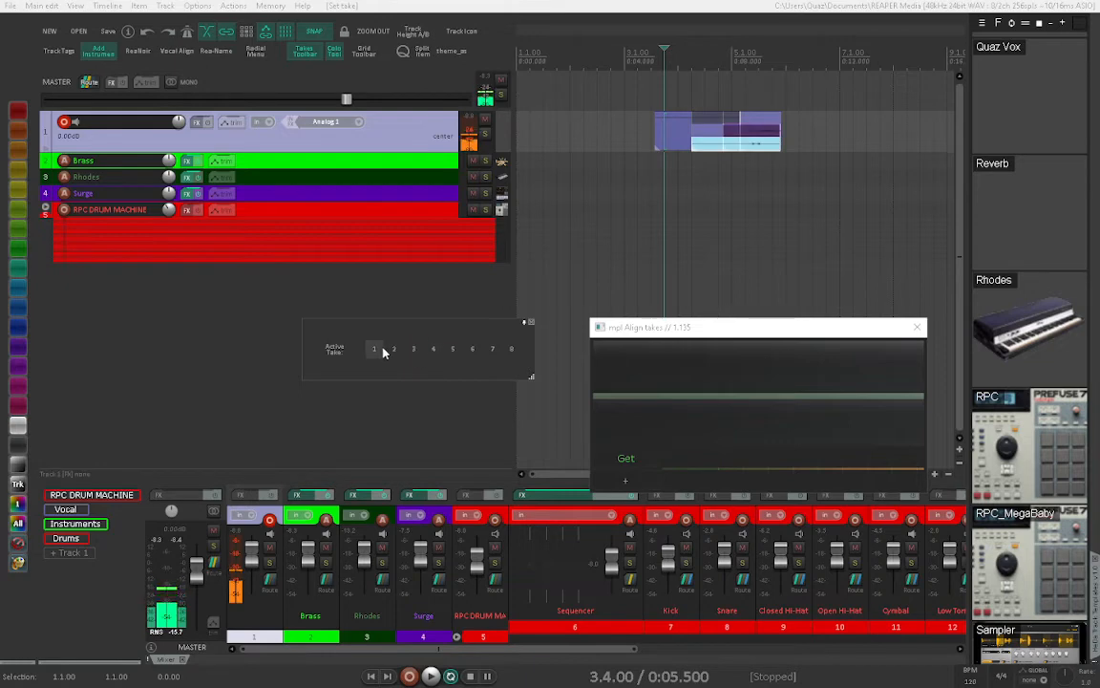
left_click(374, 349)
left_click(397, 349)
left_click(414, 349)
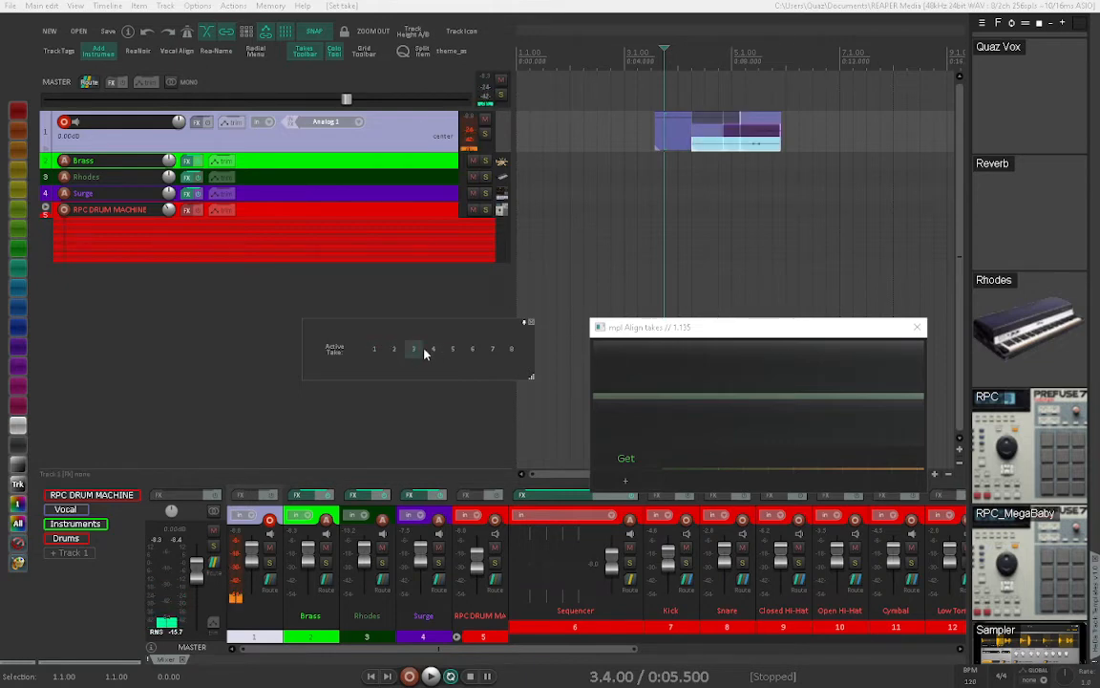
left_click(433, 350)
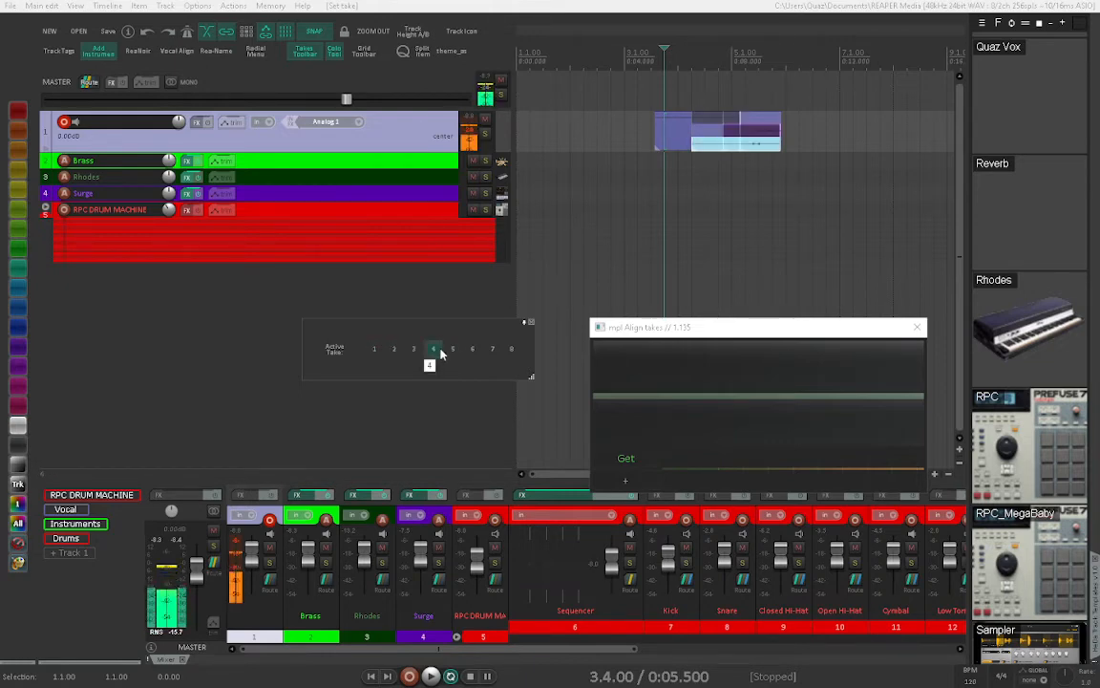
left_click(374, 350)
left_click(397, 350)
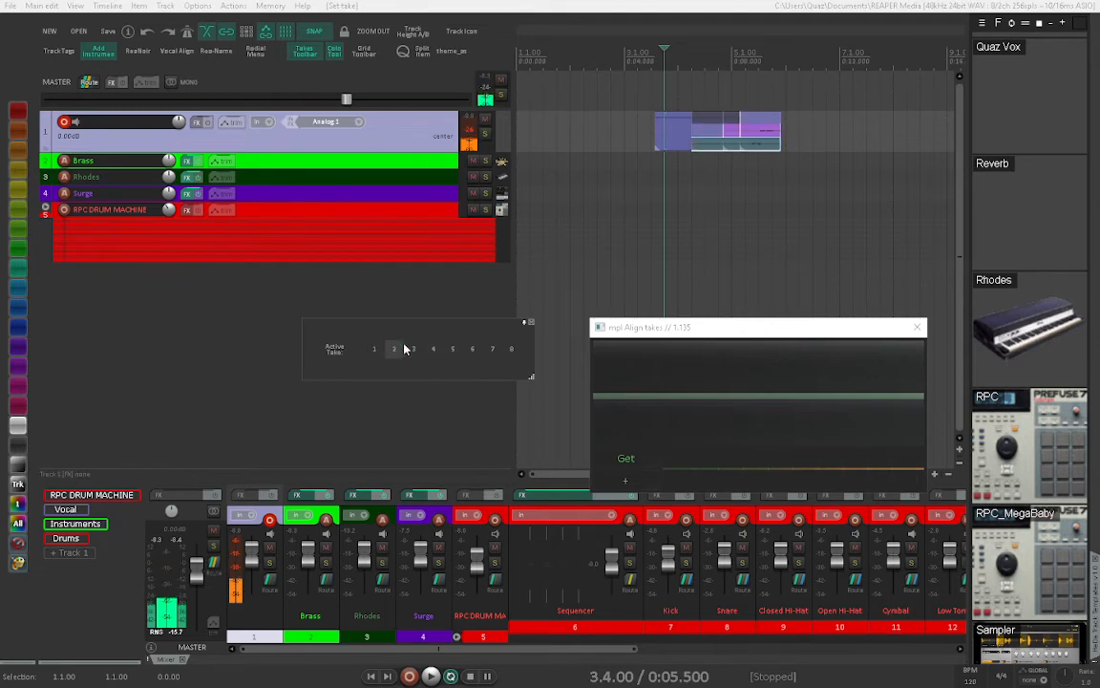
left_click(421, 346)
left_click(373, 349)
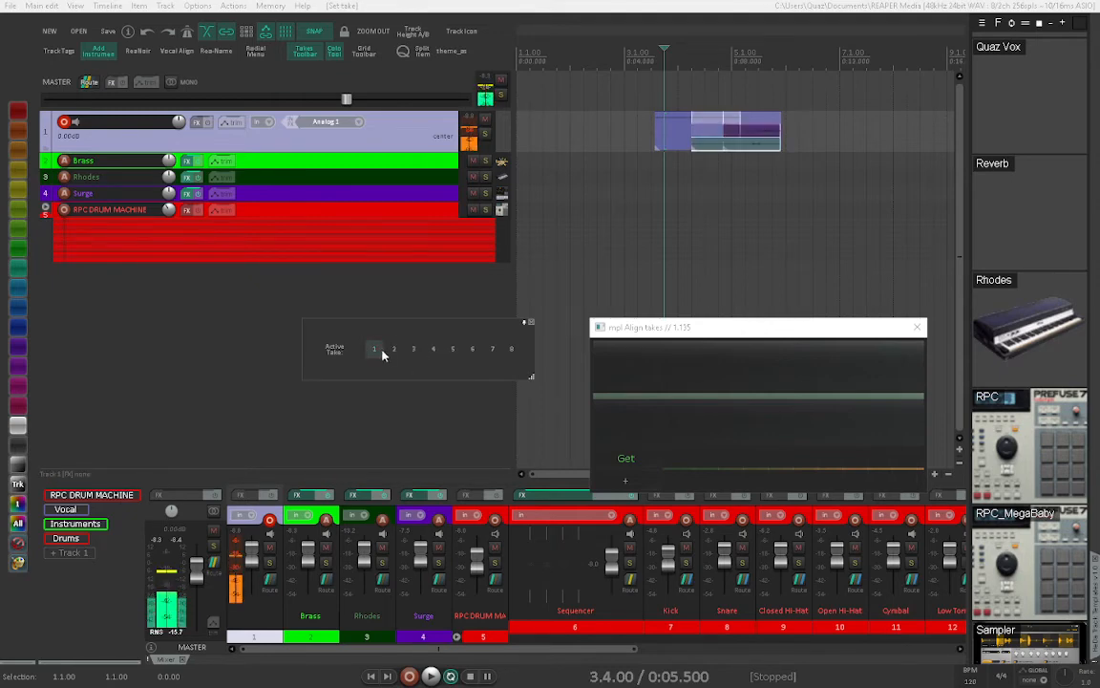
left_click(393, 349)
left_click(373, 350)
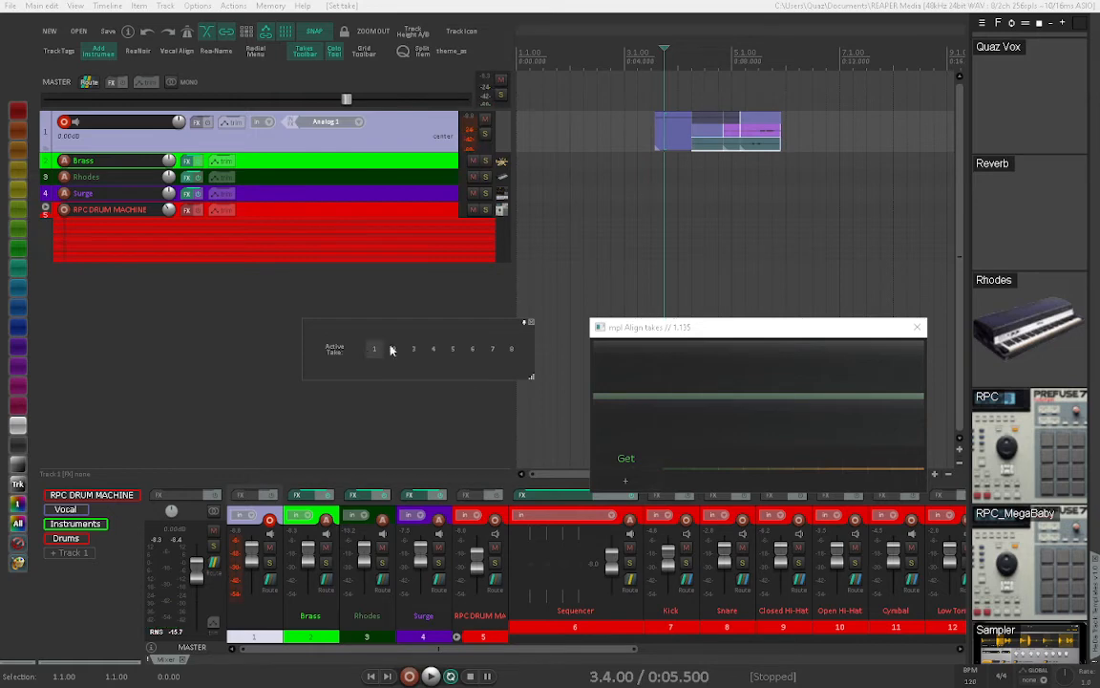
left_click(376, 351)
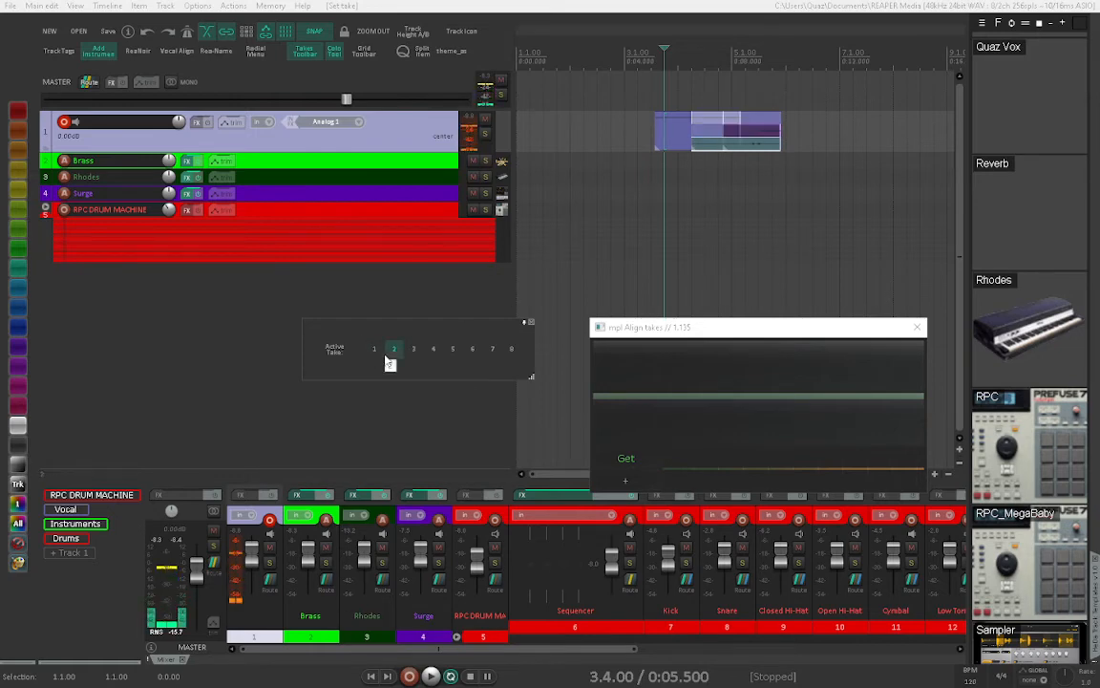
left_click(389, 354)
Step: Select only the last section of the overlapping recorded takes on track 1, placing the edit cursor at 5.3.00
scroll(727, 141, "up", 5)
scroll(724, 145, "down", 6)
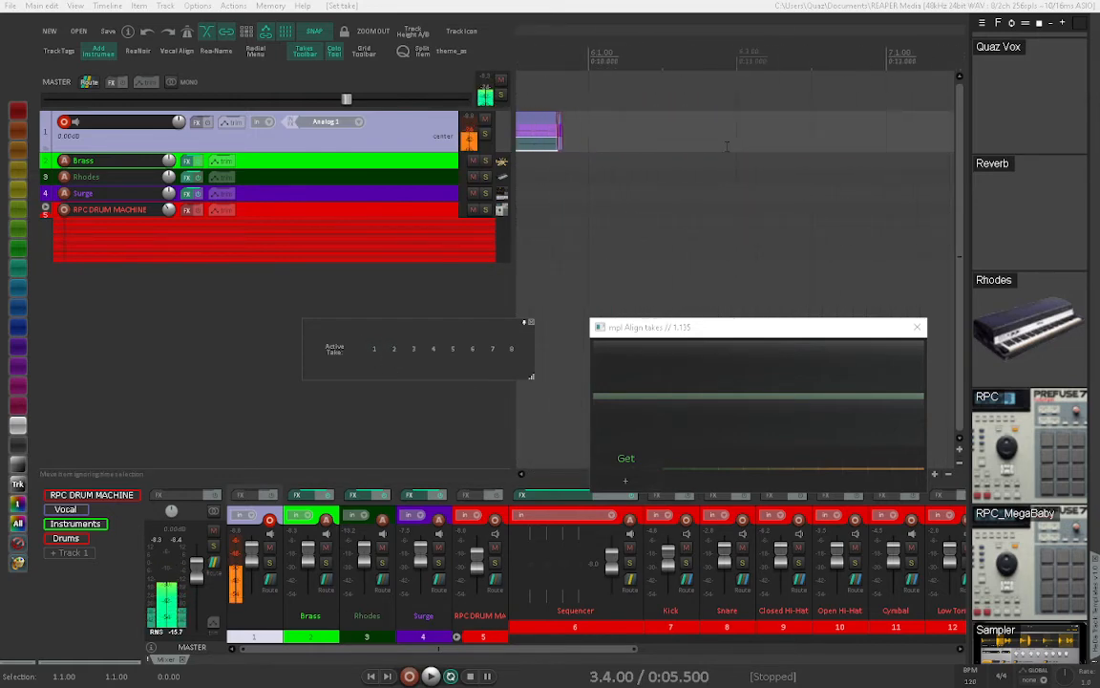
scroll(611, 160, "up", 4)
scroll(611, 159, "down", 2)
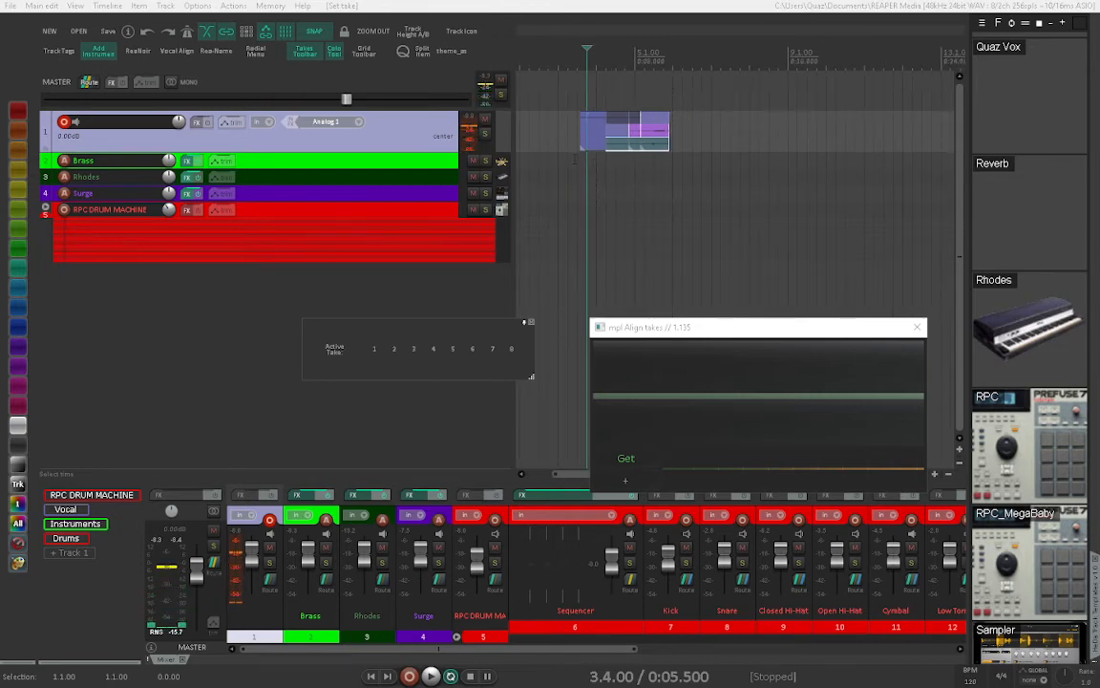
left_click(649, 133)
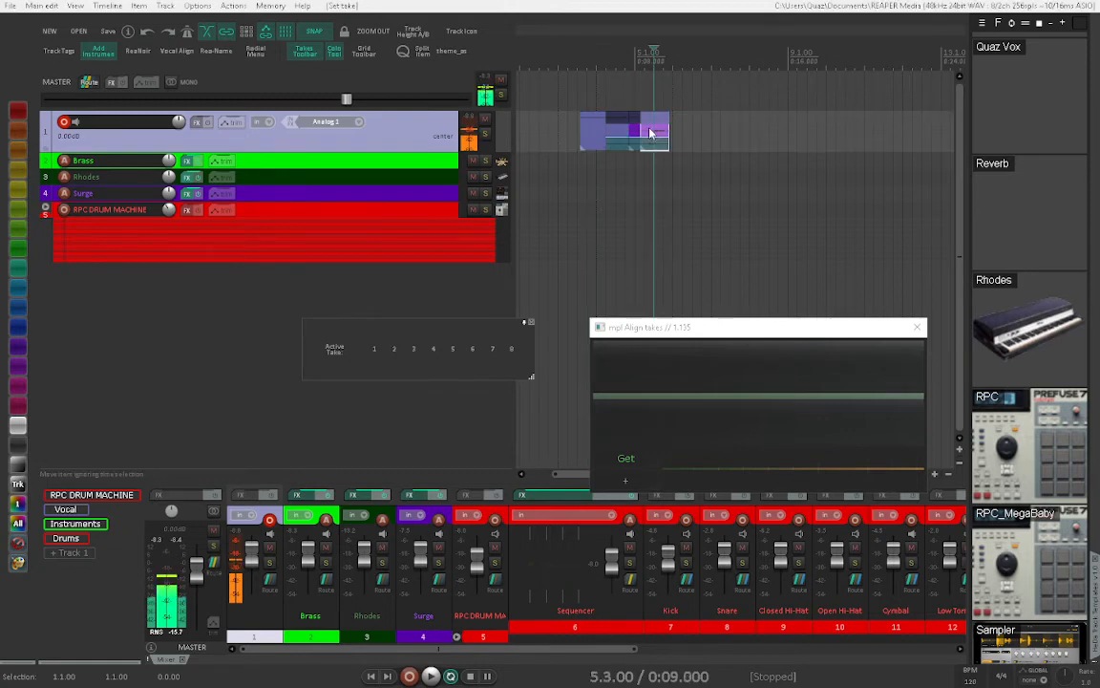
scroll(650, 135, "up", 4)
scroll(655, 139, "down", 2)
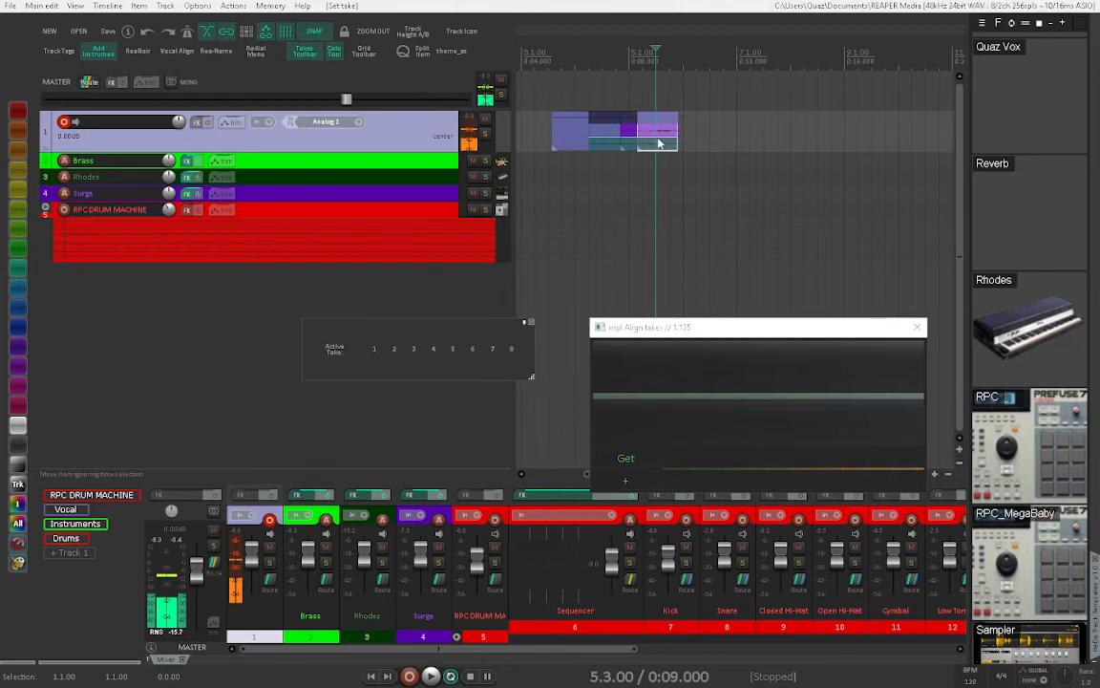
scroll(657, 143, "up", 3)
scroll(657, 144, "down", 3)
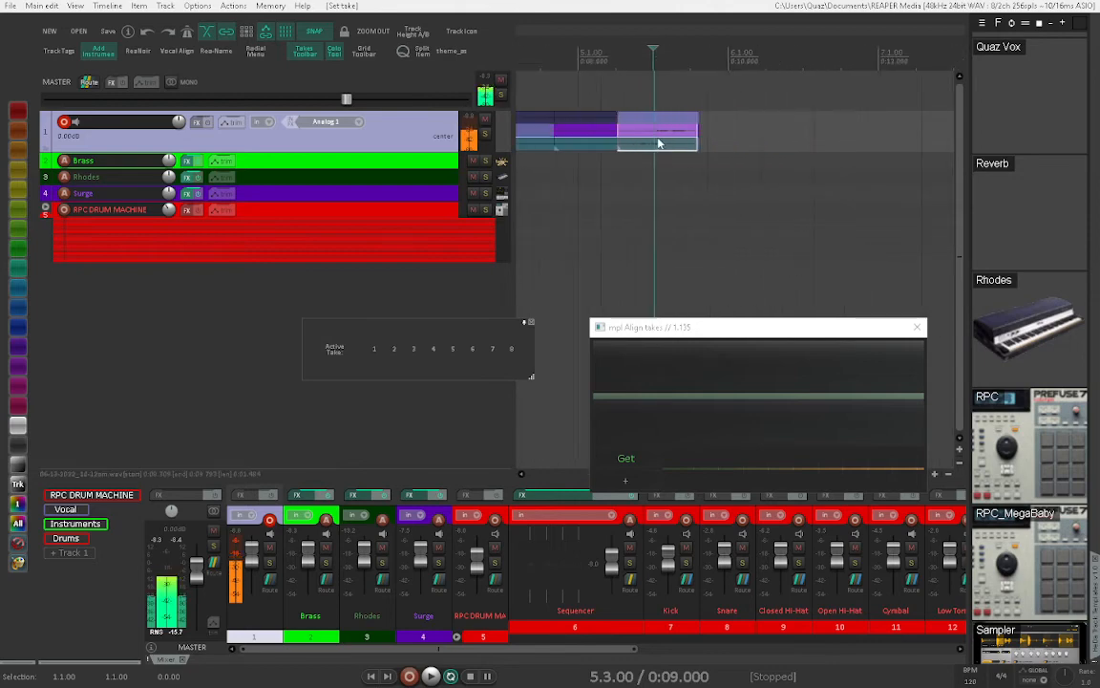
scroll(827, 139, "down", 4)
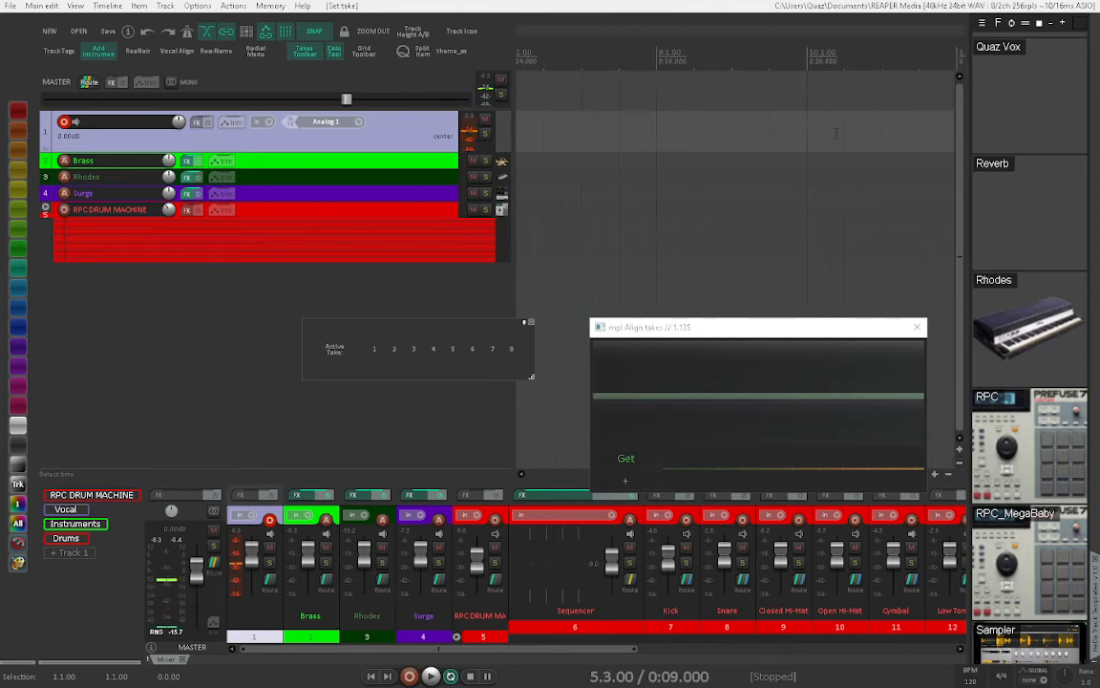
scroll(538, 172, "up", 6)
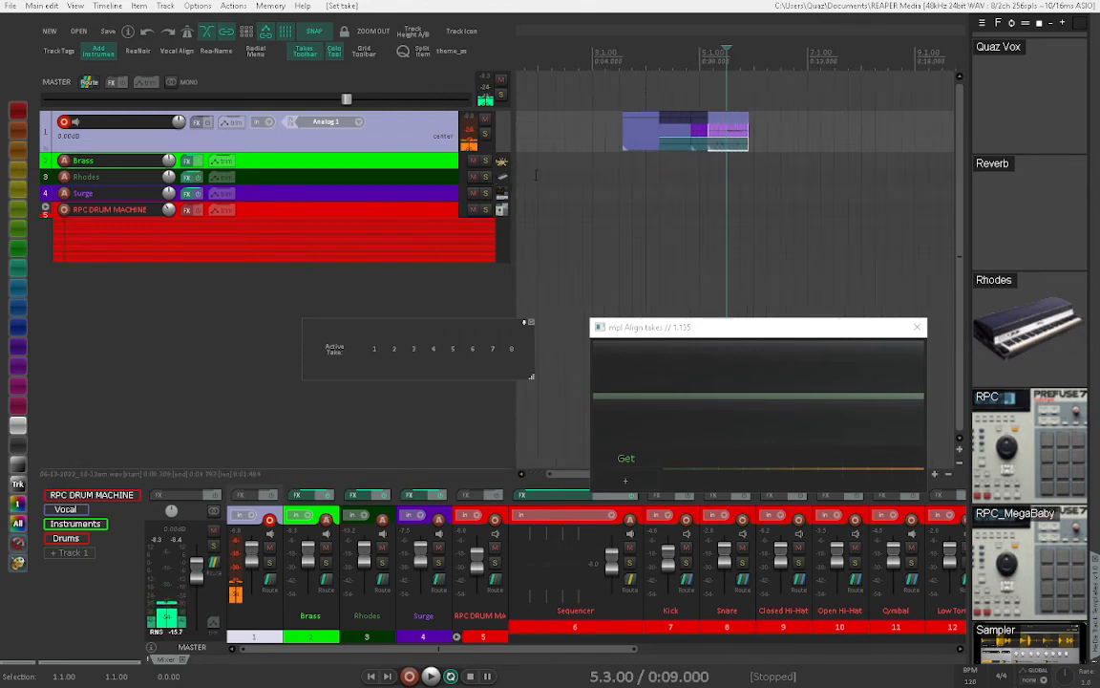
scroll(539, 170, "down", 5)
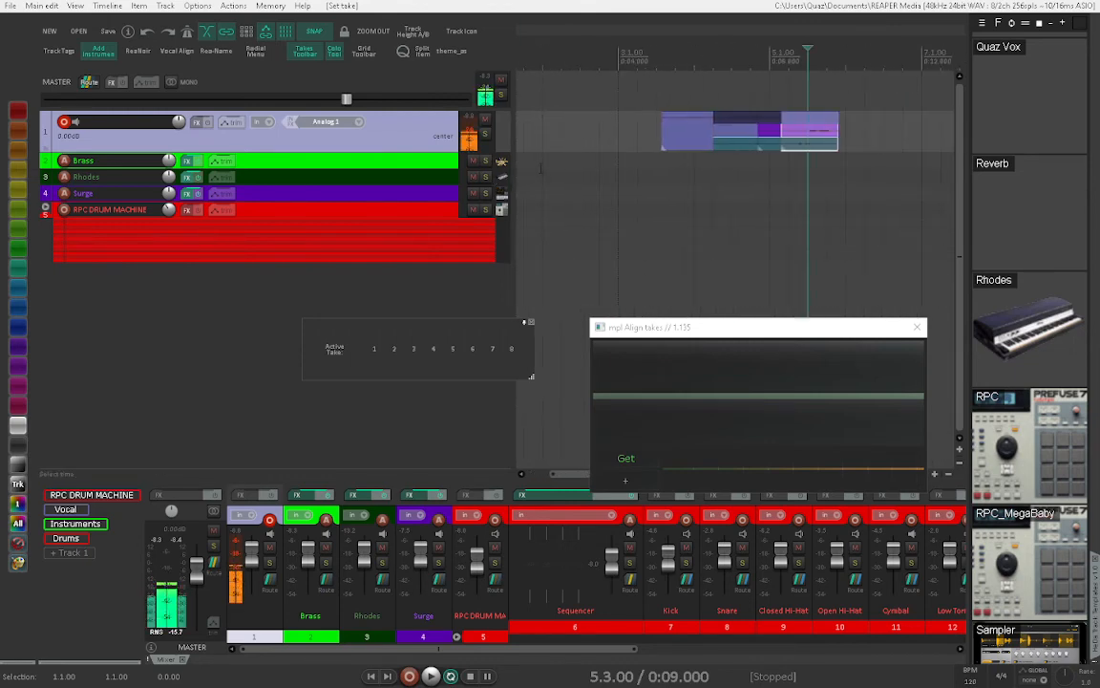
scroll(540, 172, "down", 2)
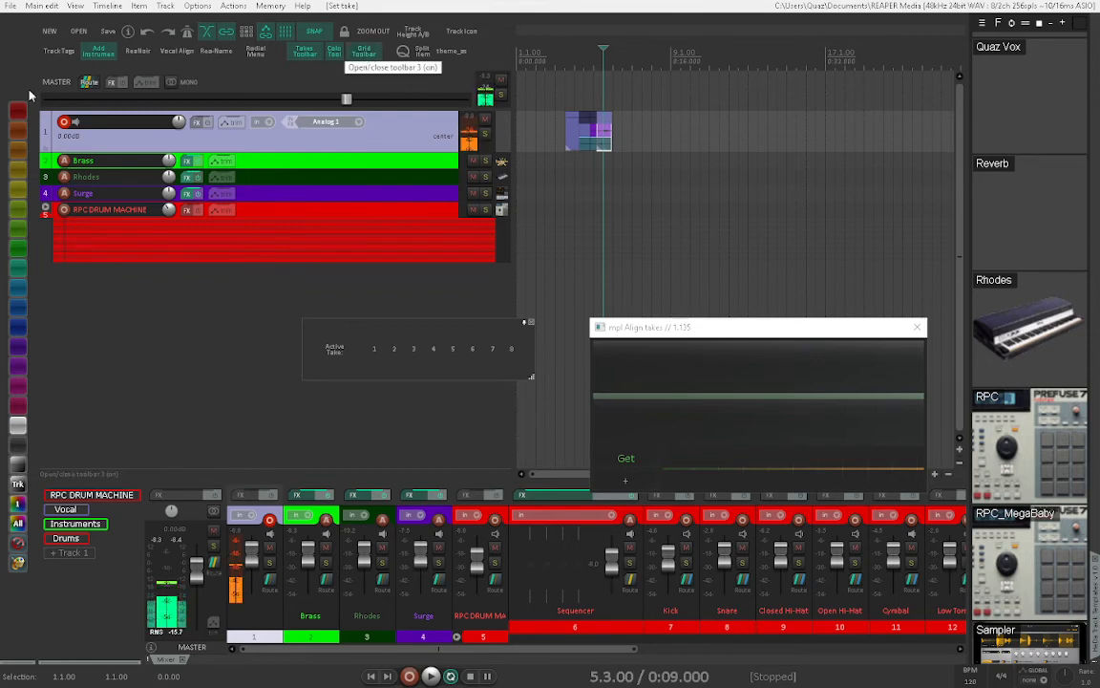
Step: Show the floating grid toolbar and place it across the lower tracks, just below the recorded items
left_click_drag(564, 2, 519, 177)
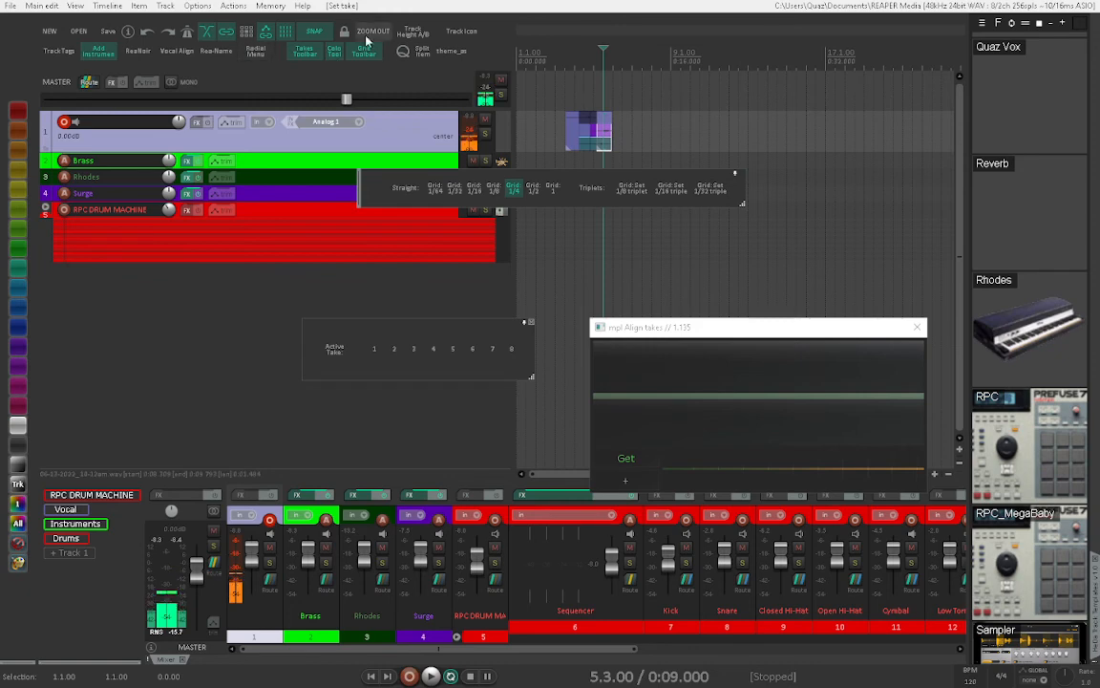
Step: Open the Theme Assembler, show its track and mixer fader styles, and enlarge and reposition the window to fit them
left_click(446, 66)
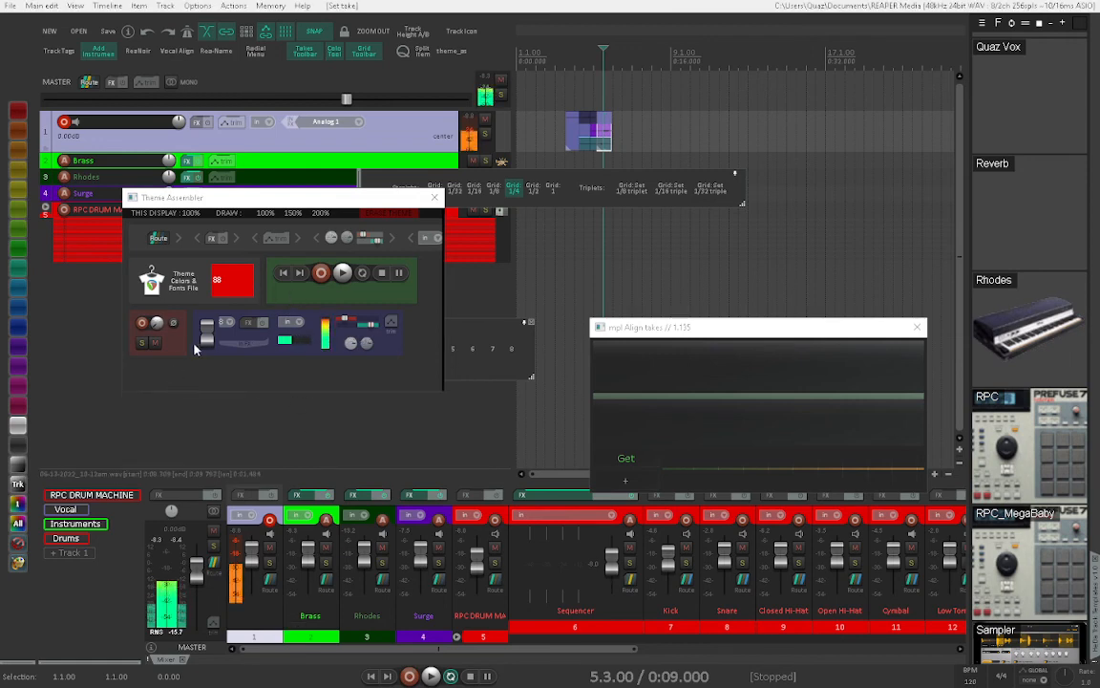
left_click(204, 339)
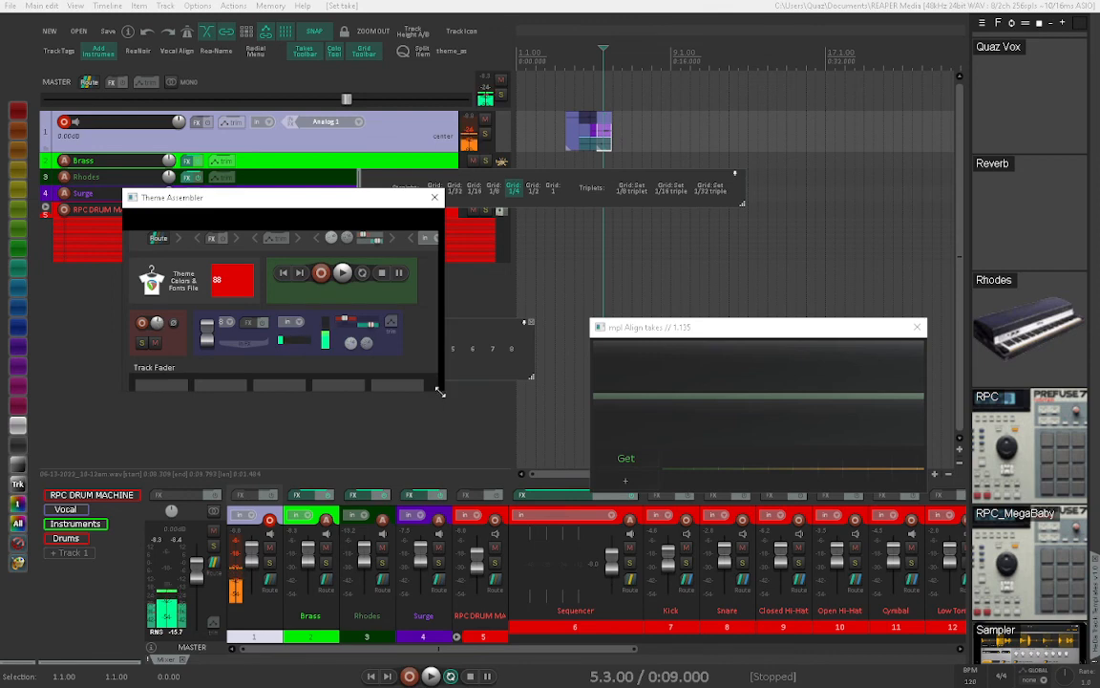
left_click_drag(439, 393, 578, 589)
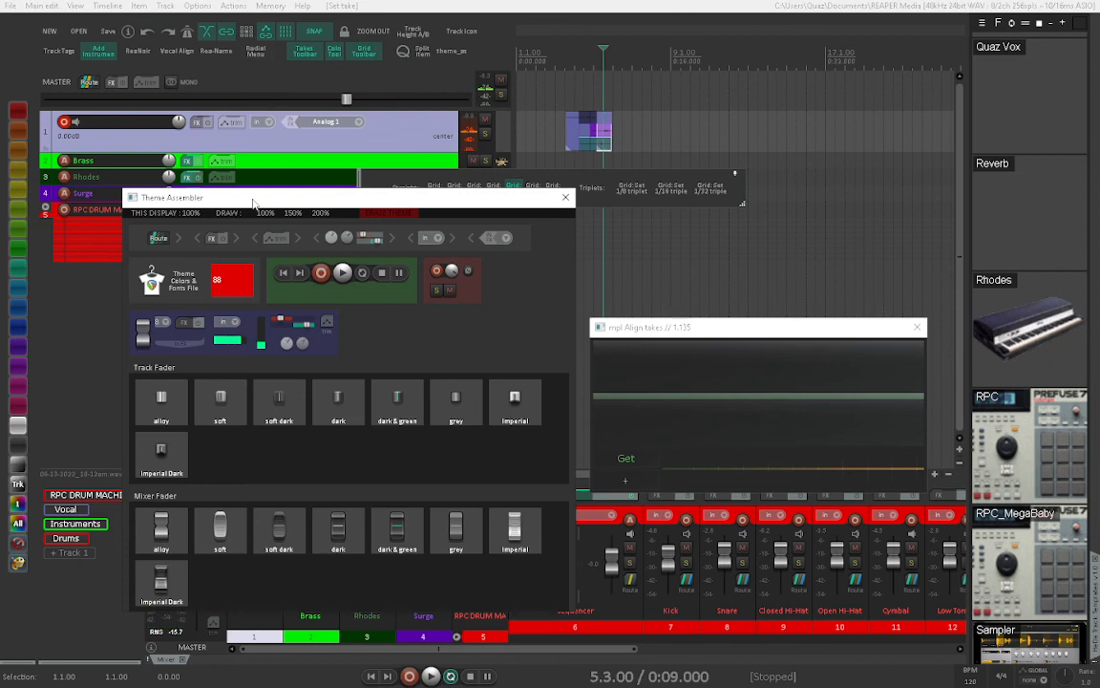
left_click_drag(252, 198, 238, 84)
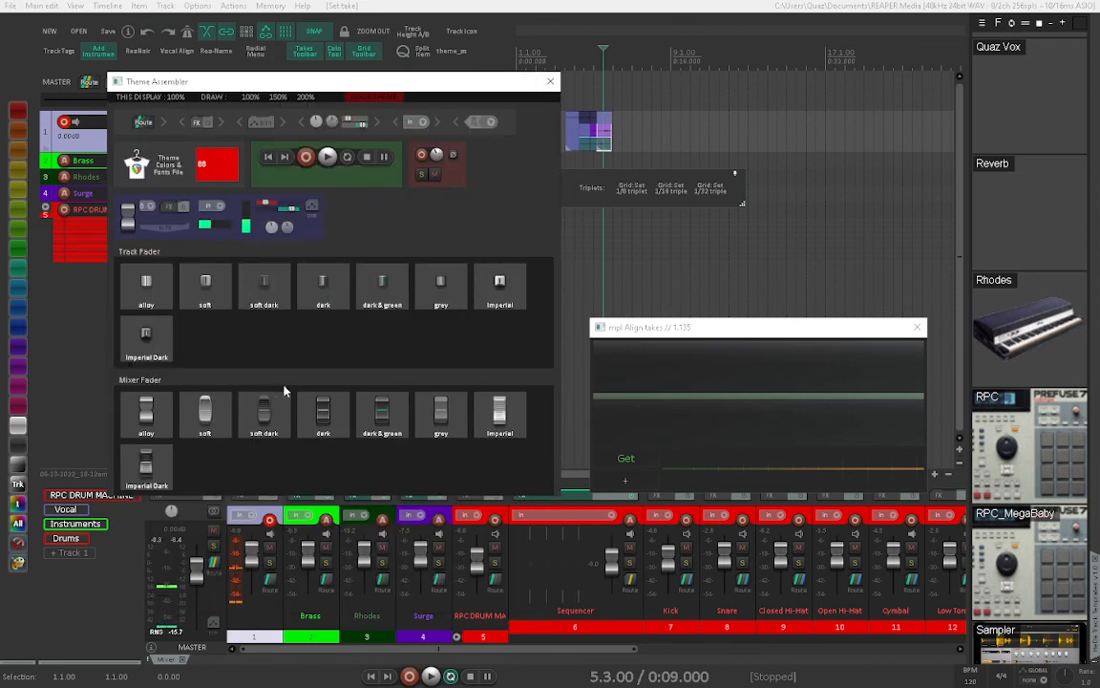
Step: Review the fader, mixer width knob and mixer pan knob styles, and close the Theme Assembler
left_click(140, 409)
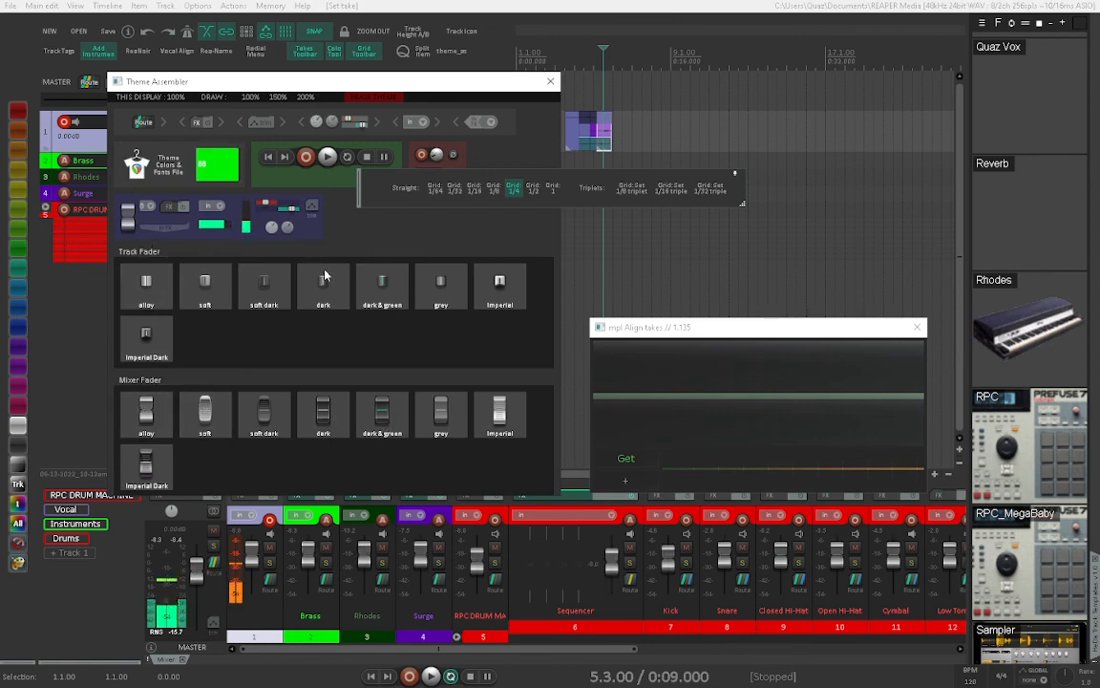
left_click(287, 228)
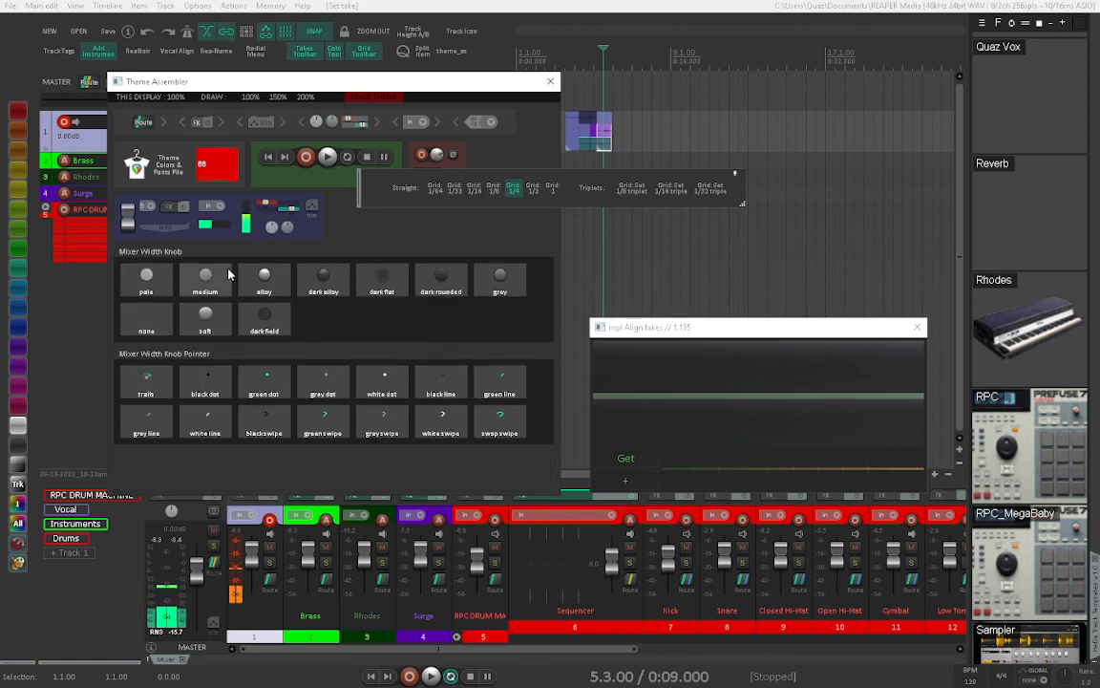
left_click(271, 229)
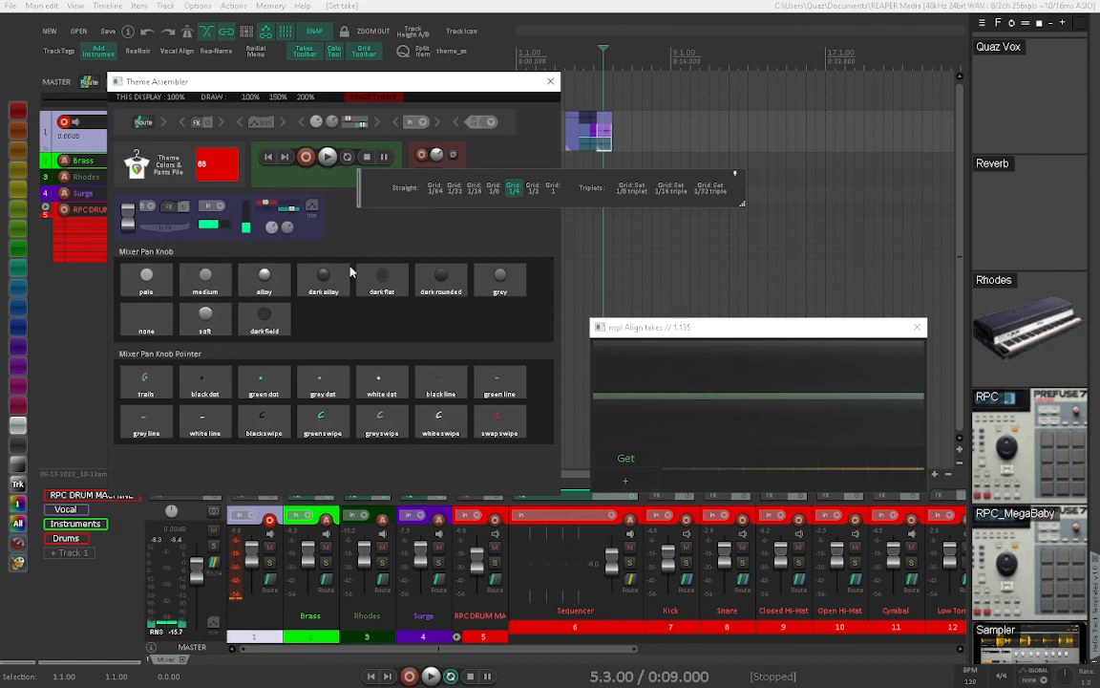
left_click(550, 82)
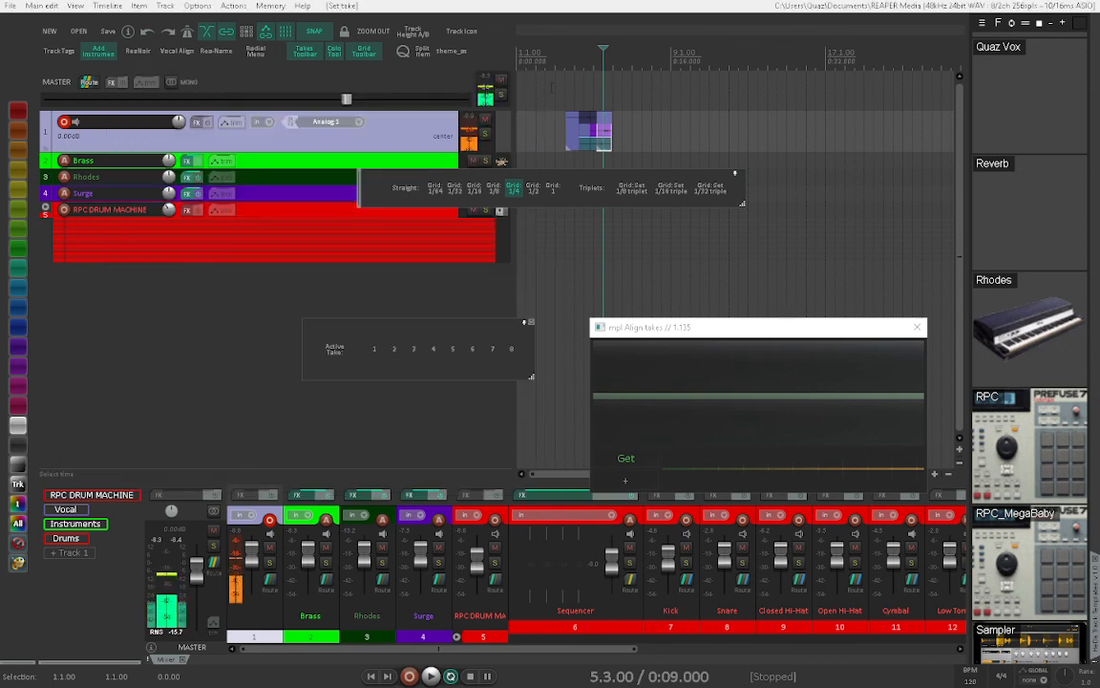